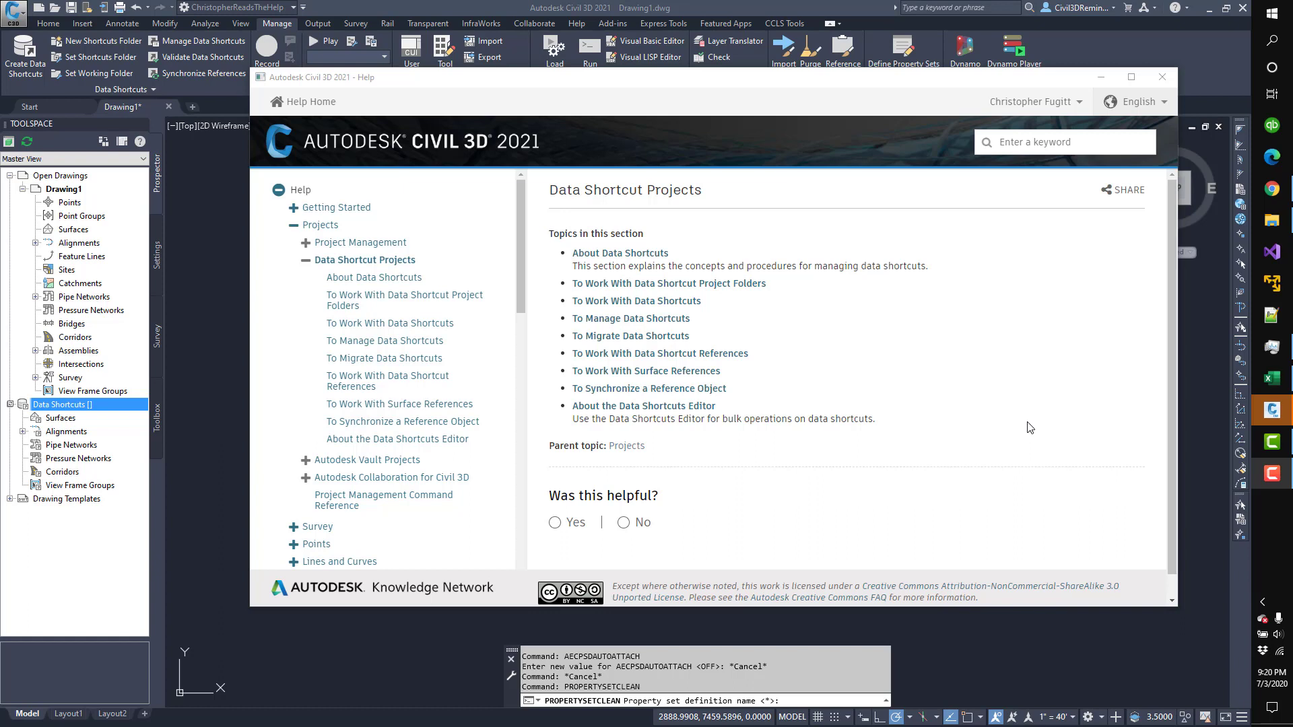
- Open the About Data Shortcuts help topic and read through it to the section on reference geometry for surfaces
left_click(404, 280)
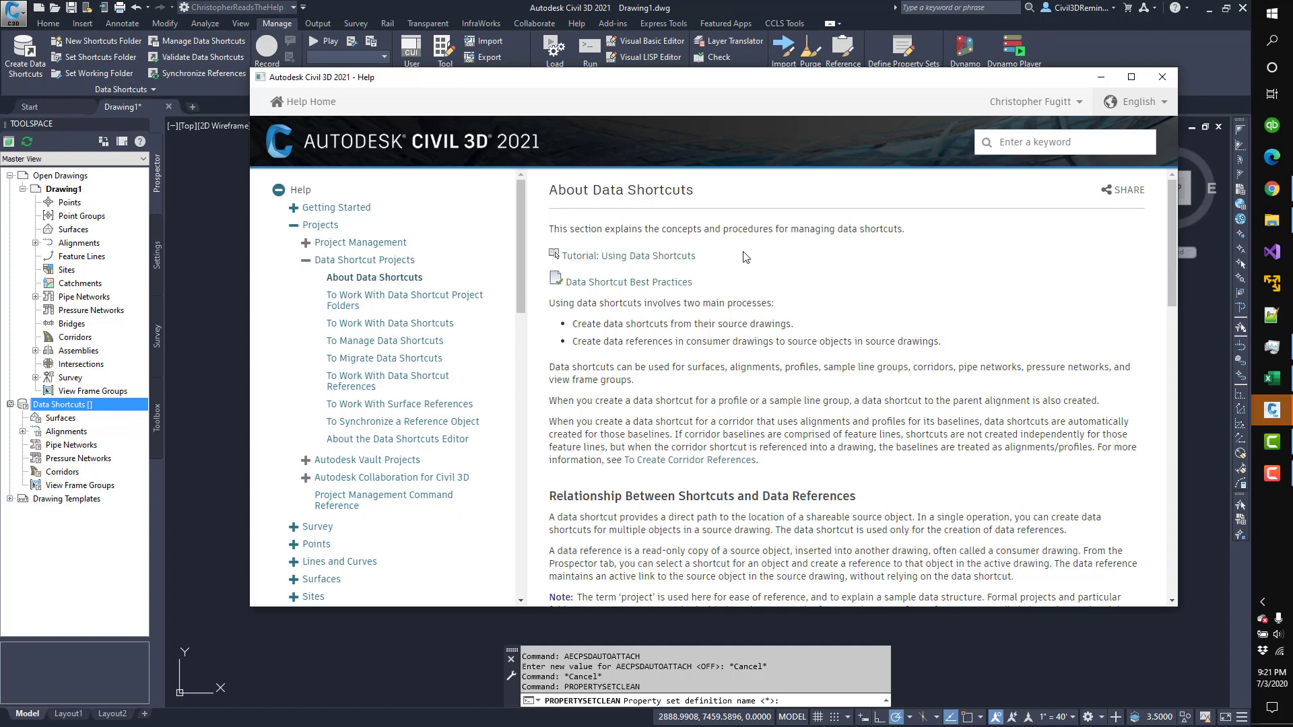
scroll(745, 257, "down", 4)
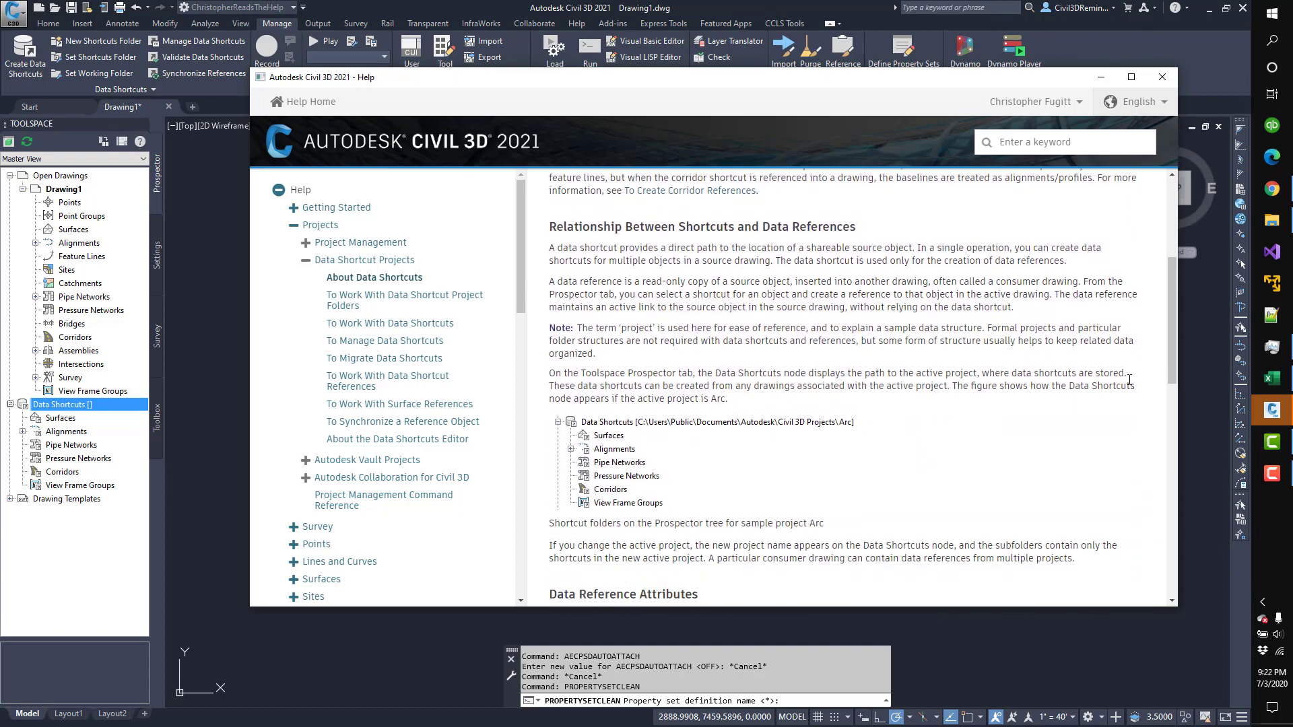
left_click_drag(1173, 348, 1173, 368)
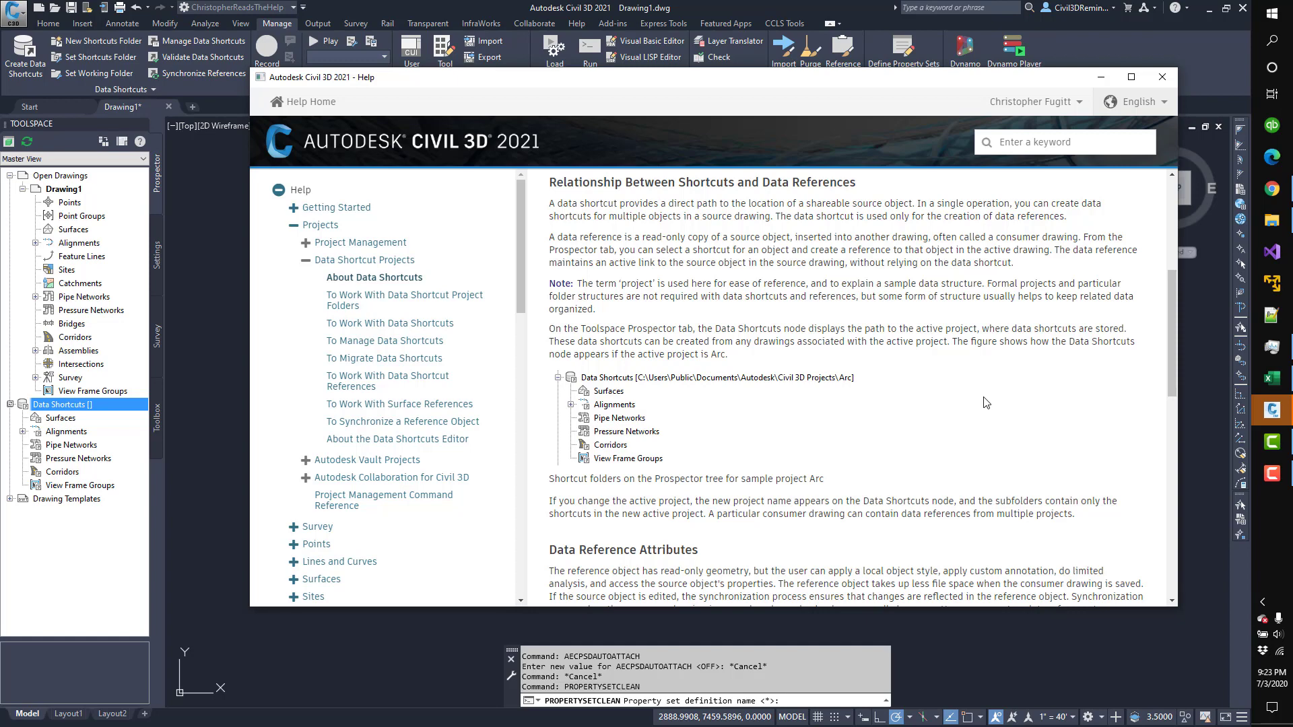
scroll(990, 397, "down", 4)
scroll(991, 387, "down", 1)
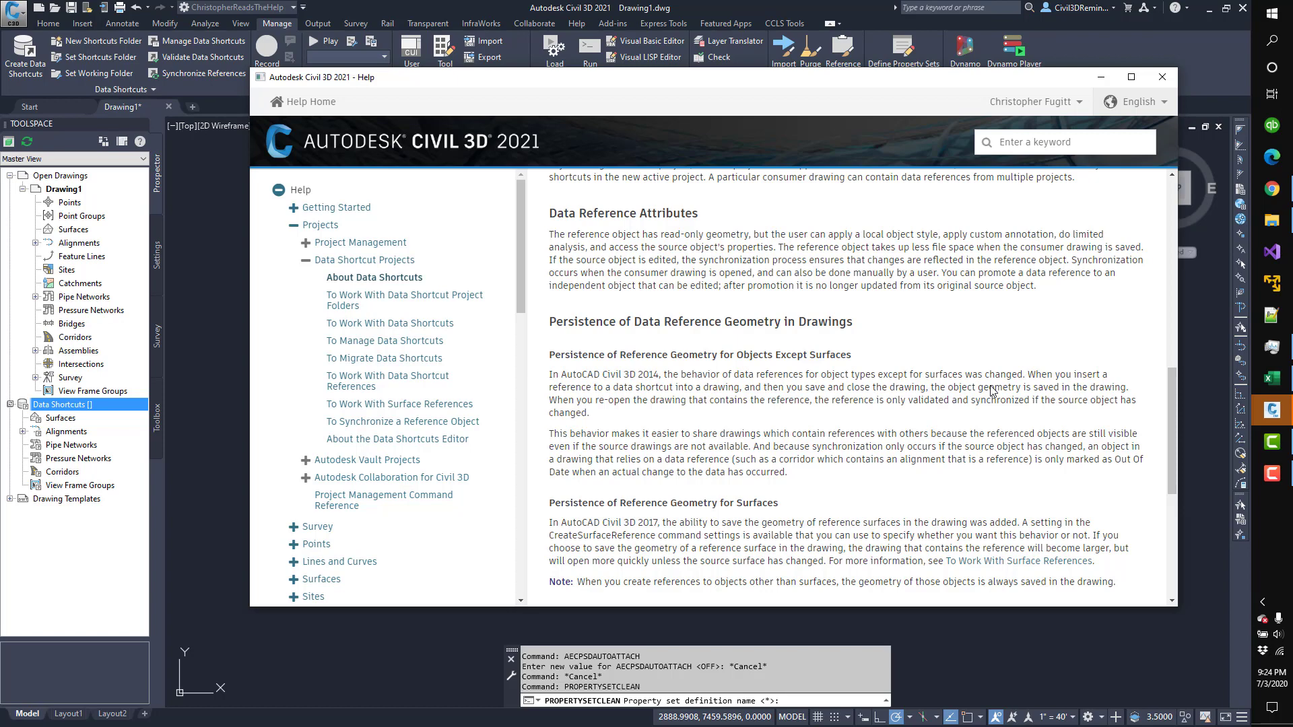
scroll(990, 391, "down", 3)
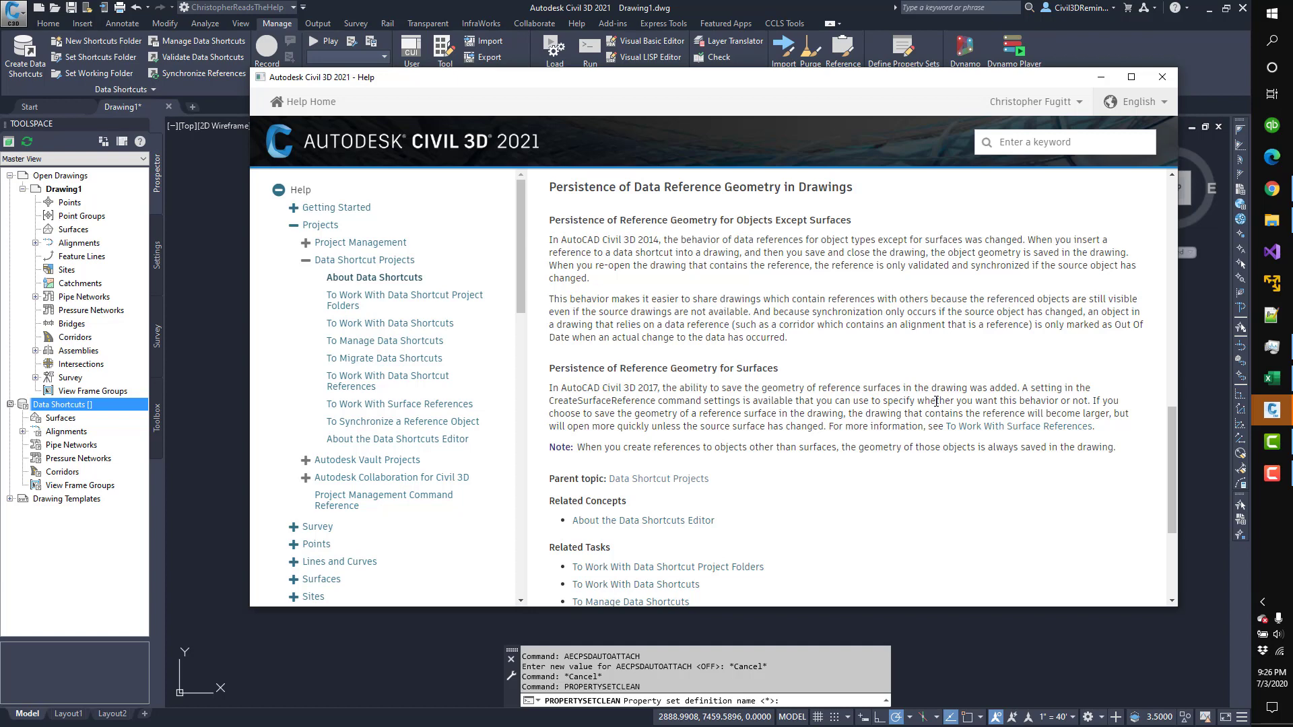
scroll(936, 401, "down", 1)
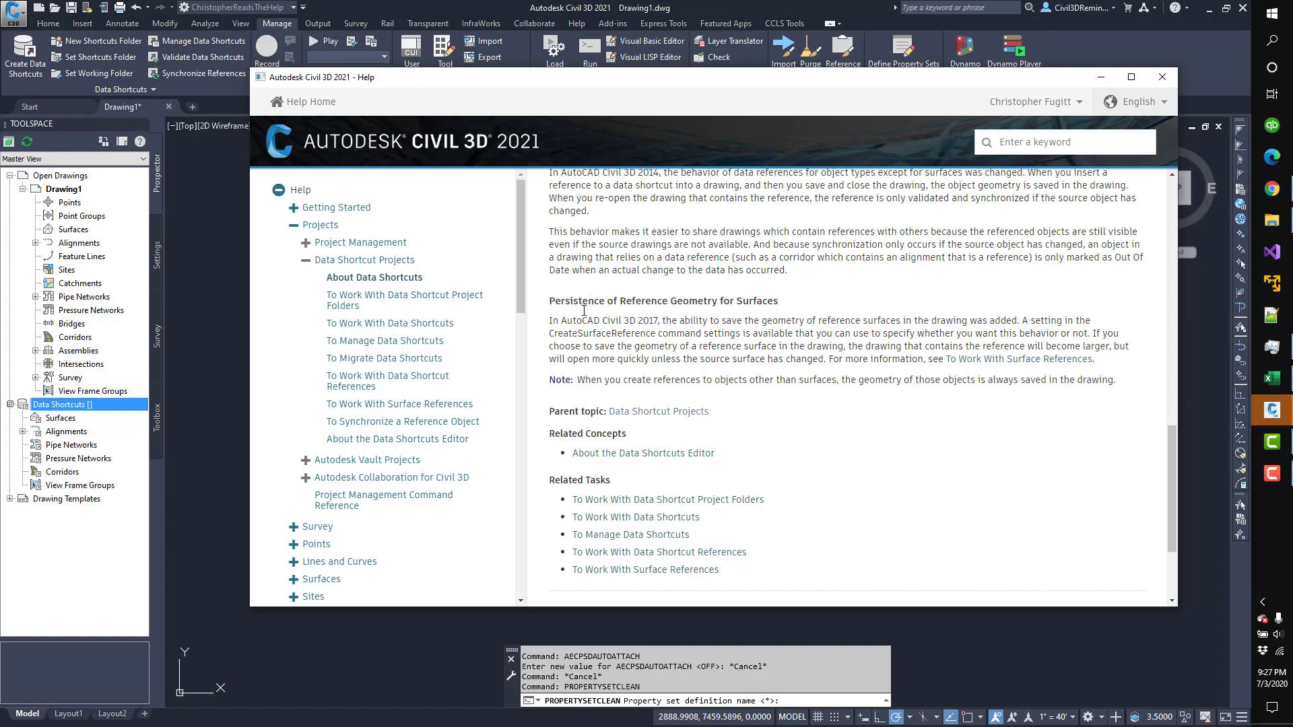
- Copy the command name CreateSurfaceReference from the paragraph on persistence of reference geometry for surfaces
double_click(577, 333)
right_click(577, 334)
left_click(601, 344)
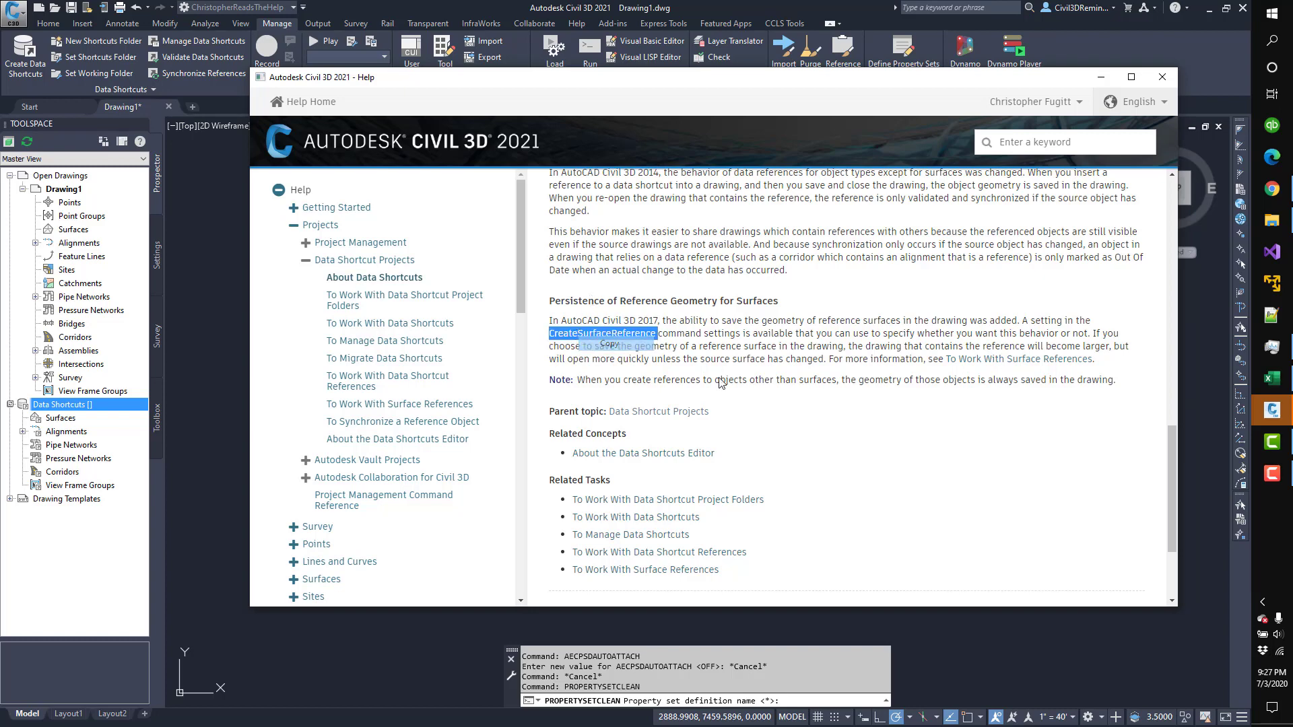
left_click(1271, 473)
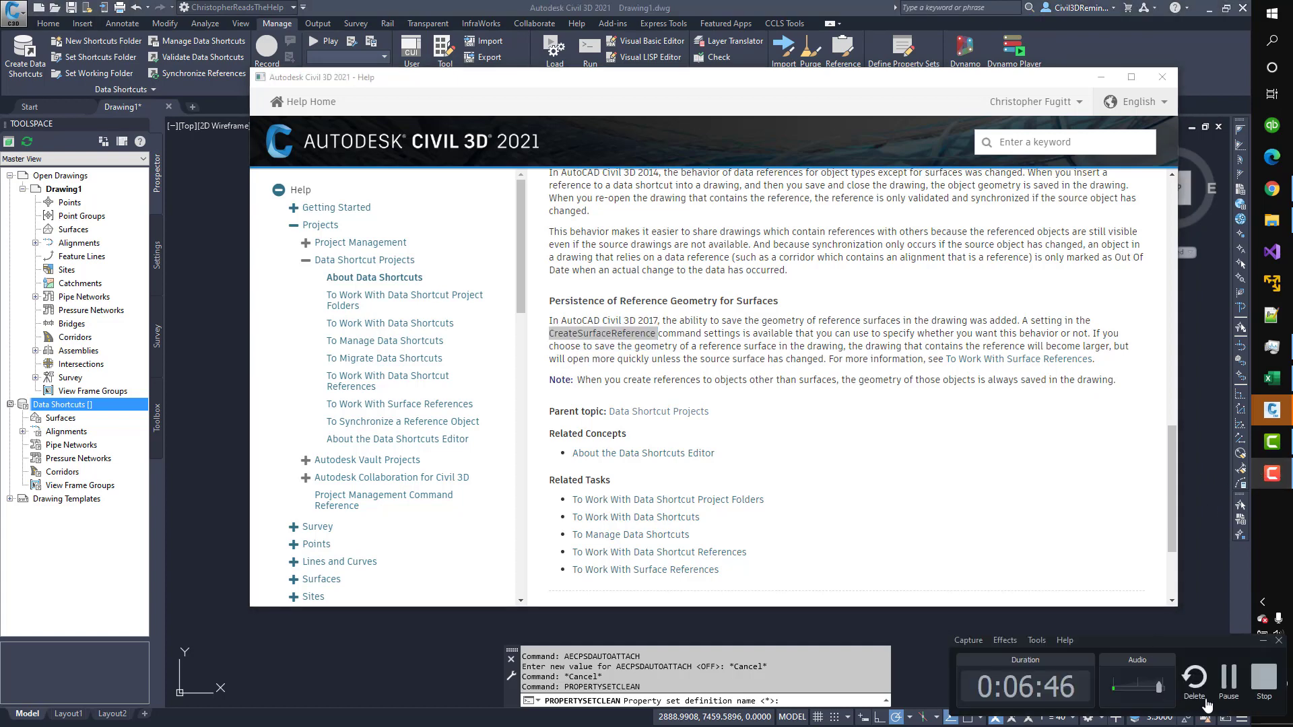
left_click(1264, 694)
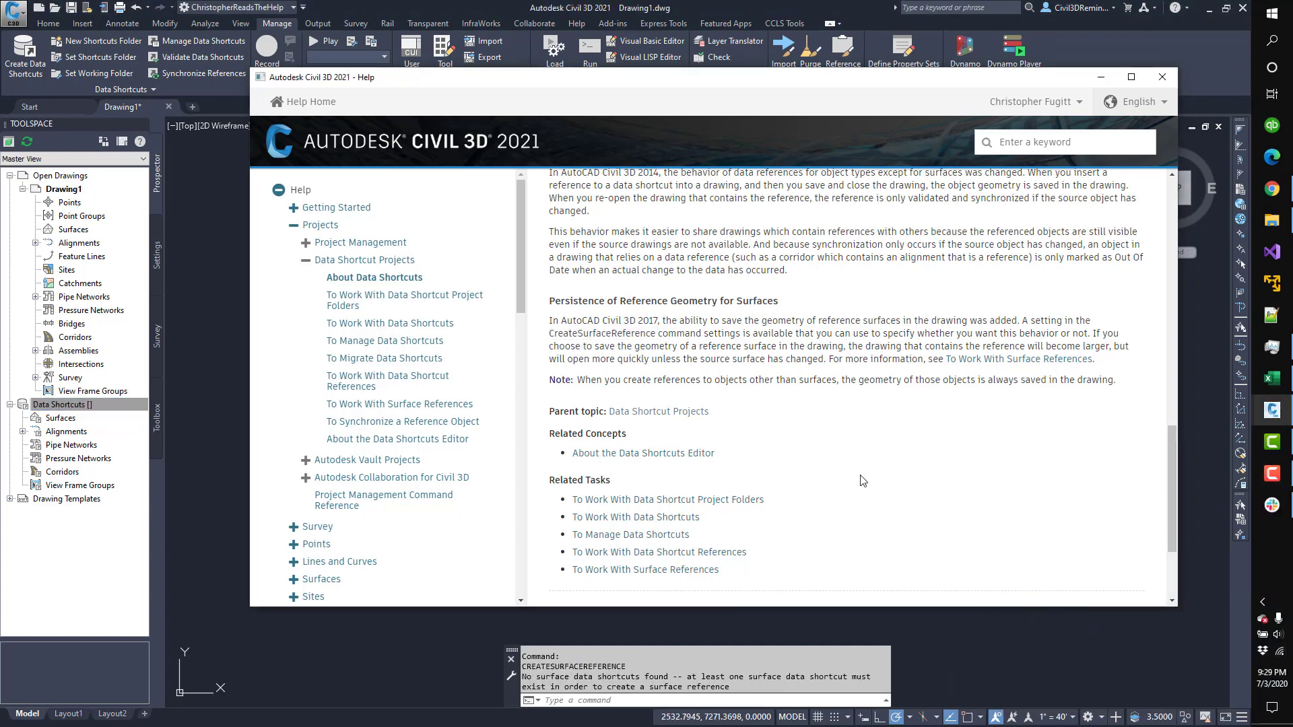
- Open the help topic To Work With Data Shortcut Project Folders and set the data shortcuts working folder to Civil 3D Projects
left_click(450, 297)
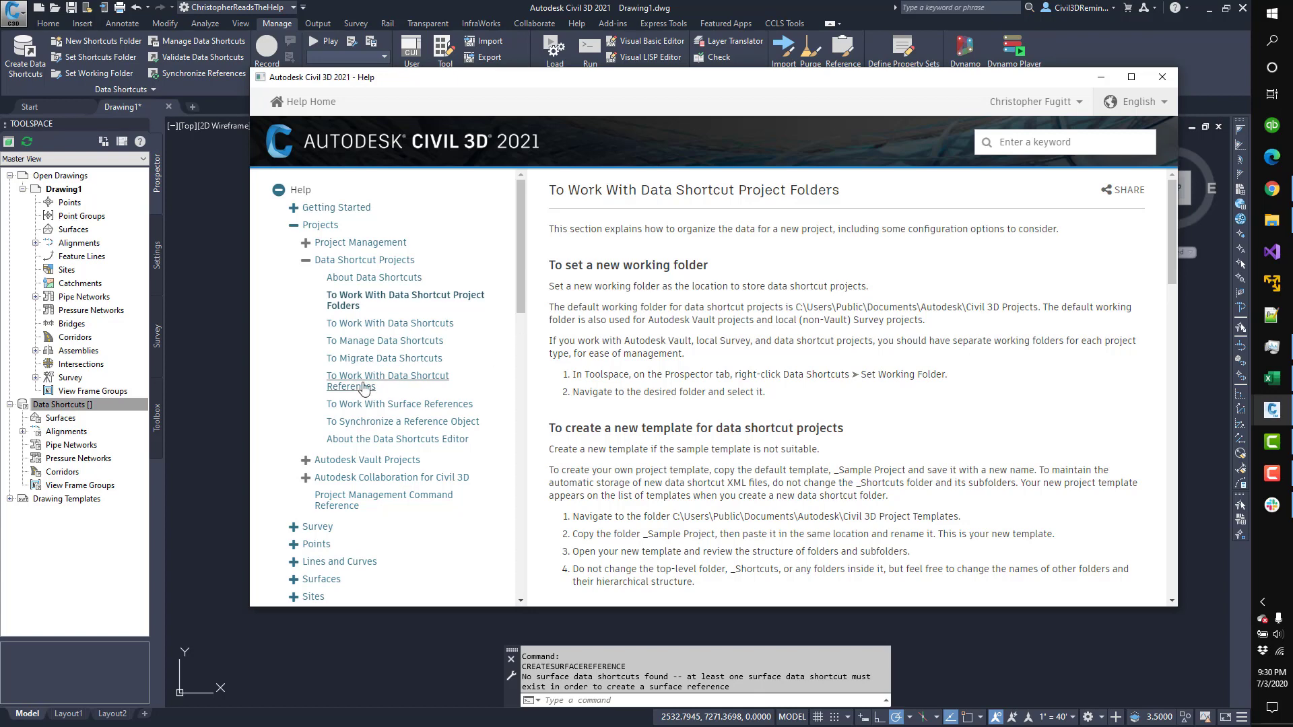
right_click(97, 408)
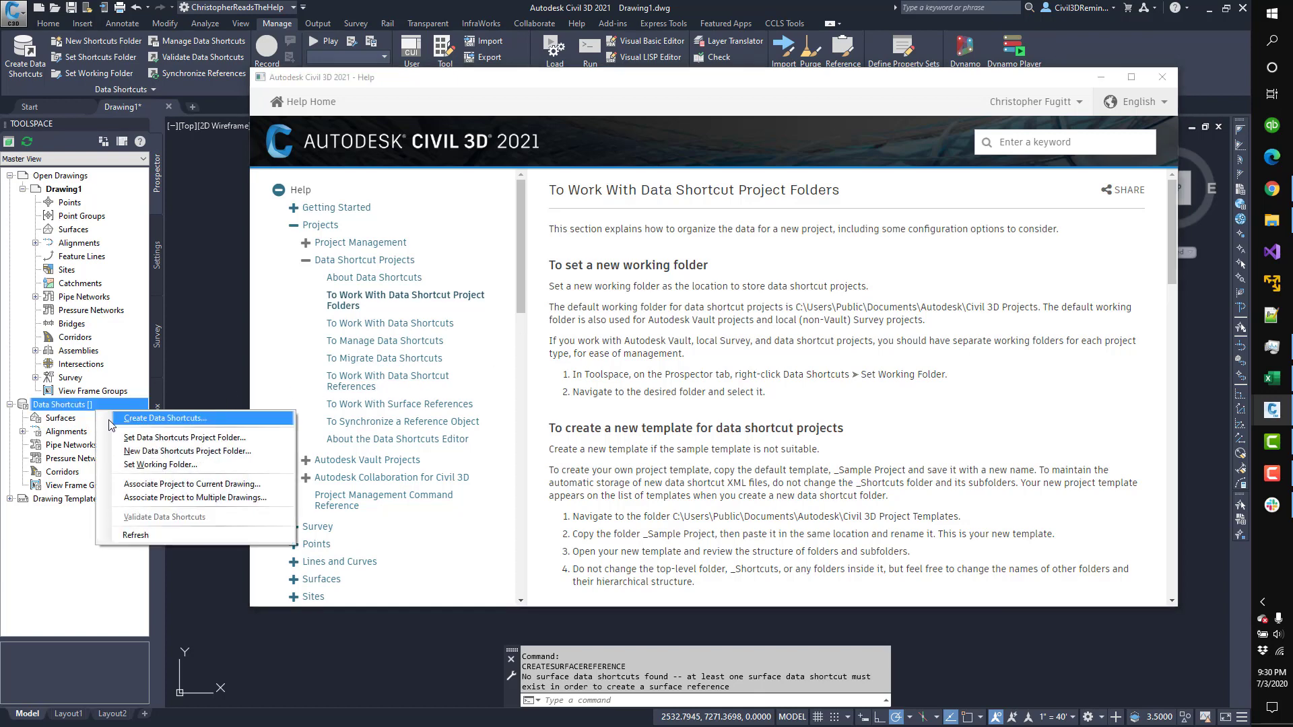
left_click(122, 466)
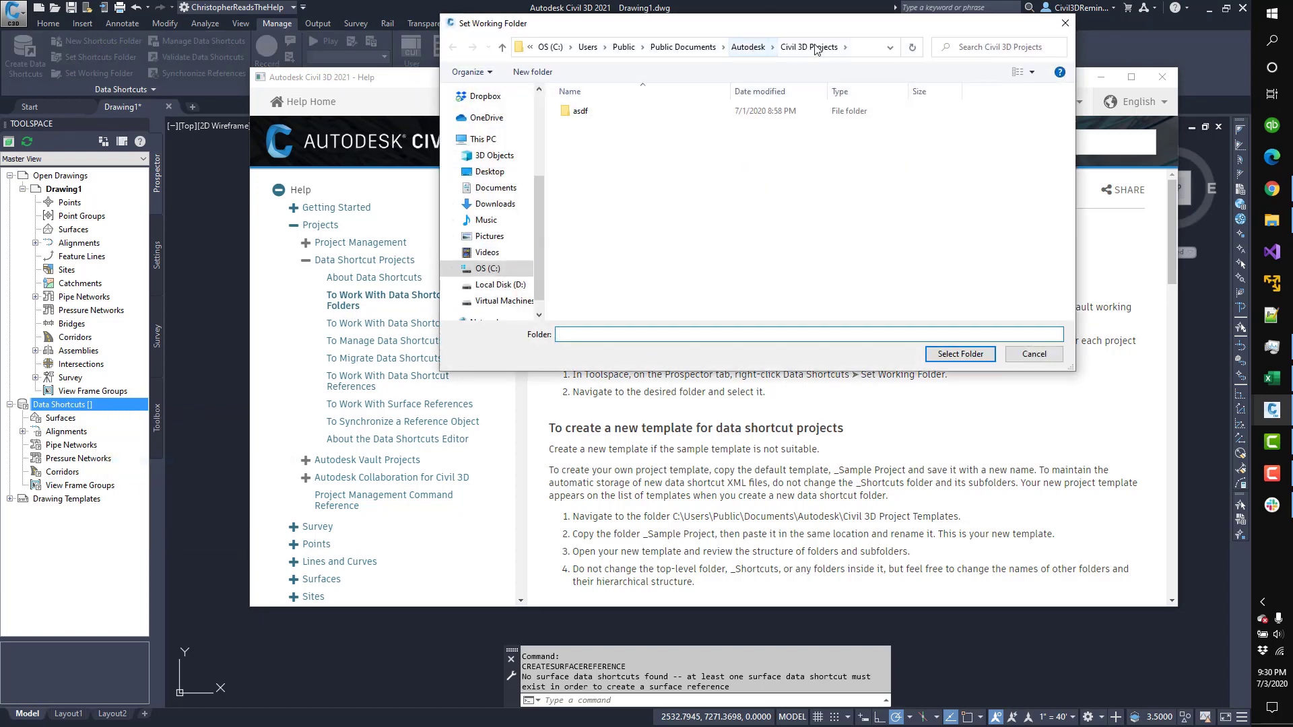
left_click(961, 353)
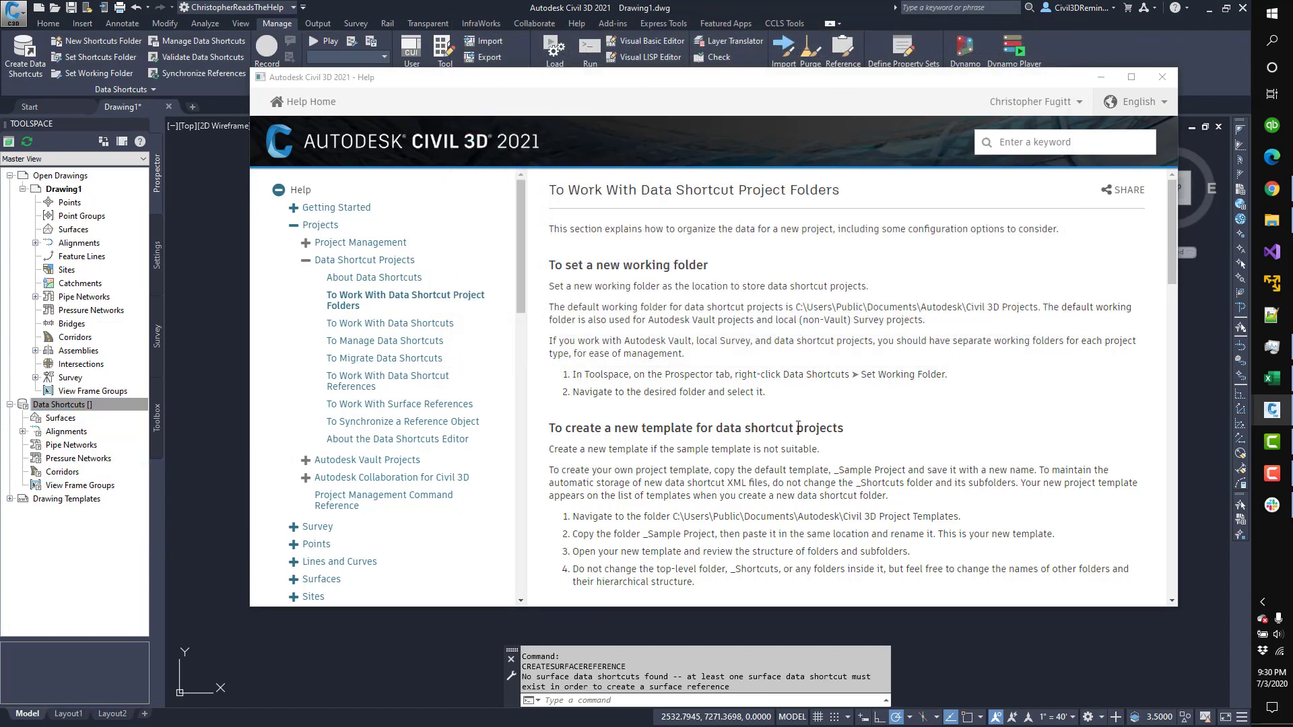
- Select the Civil 3D Project Templates folder path in the help instructions for creating a new template
scroll(735, 428, "down", 2)
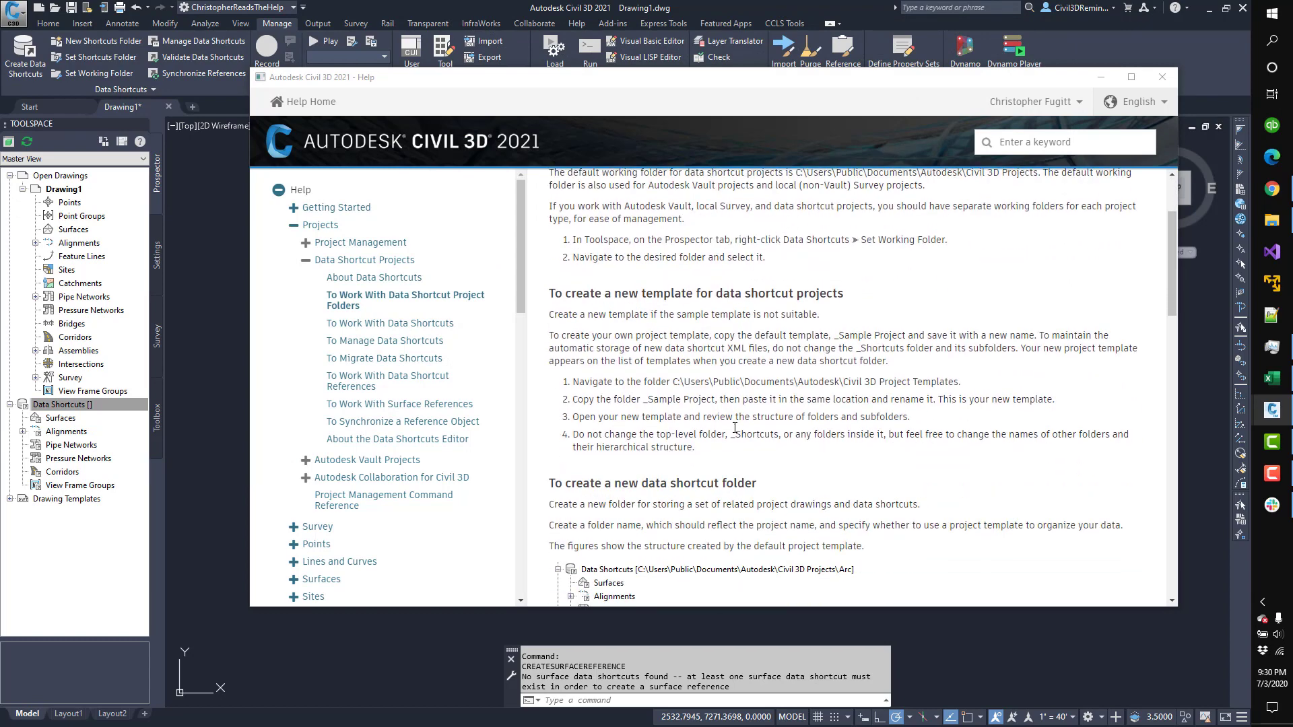
scroll(735, 427, "down", 1)
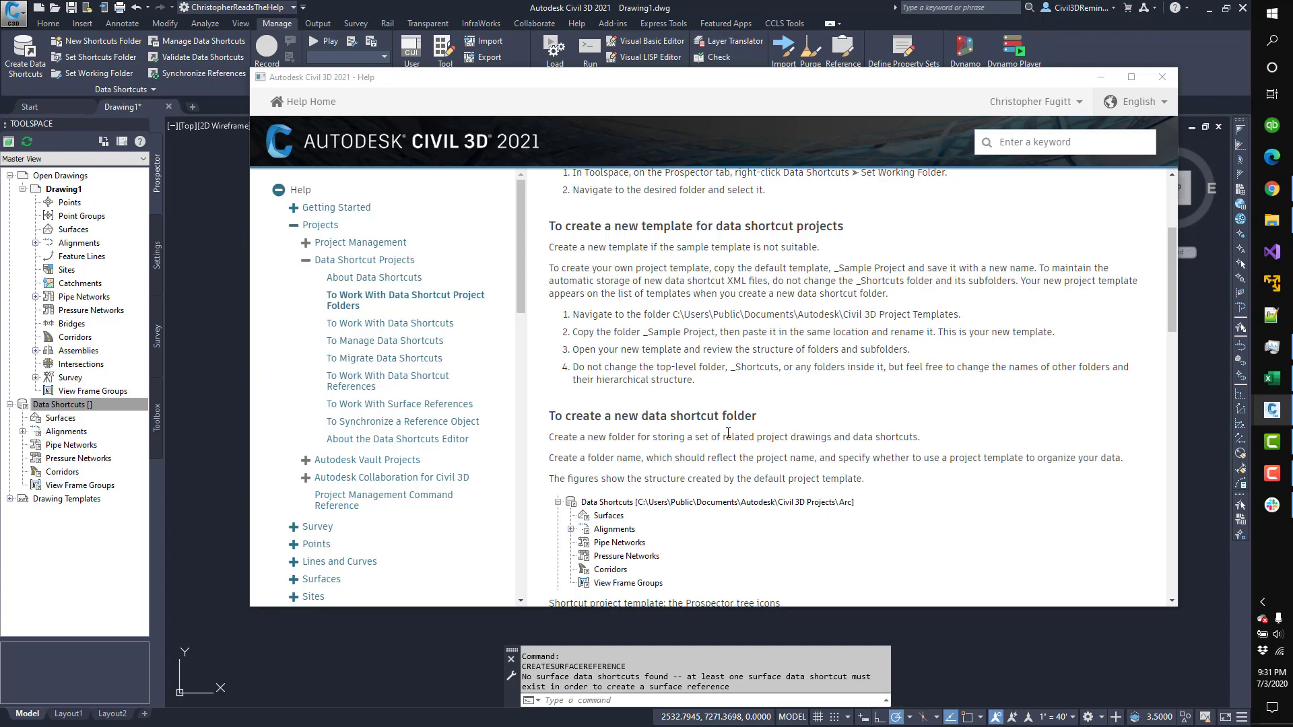
left_click_drag(676, 315, 878, 315)
left_click_drag(672, 314, 964, 314)
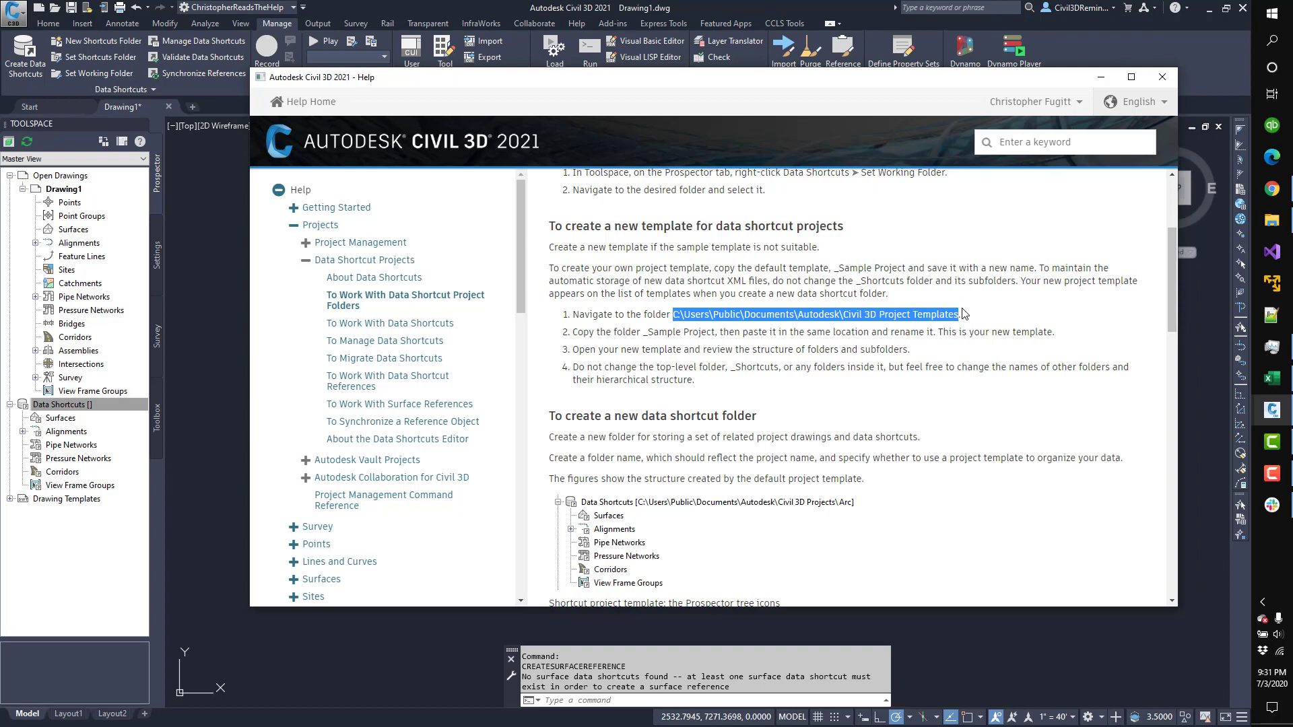
- In File Explorer, go to the folder C:\Users\Public\Documents\Autodesk\Civil 3D Project Templates
left_click(1271, 220)
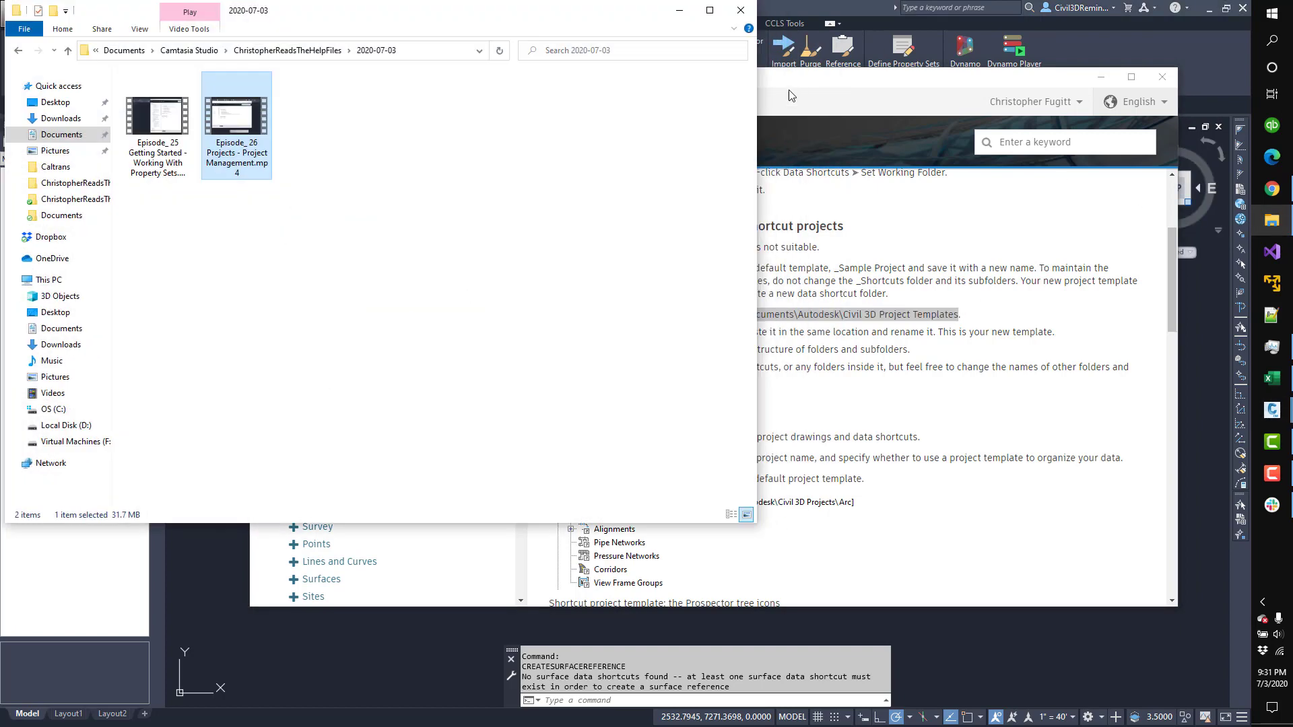
left_click(423, 54)
key("ctrl+v")
key("Return")
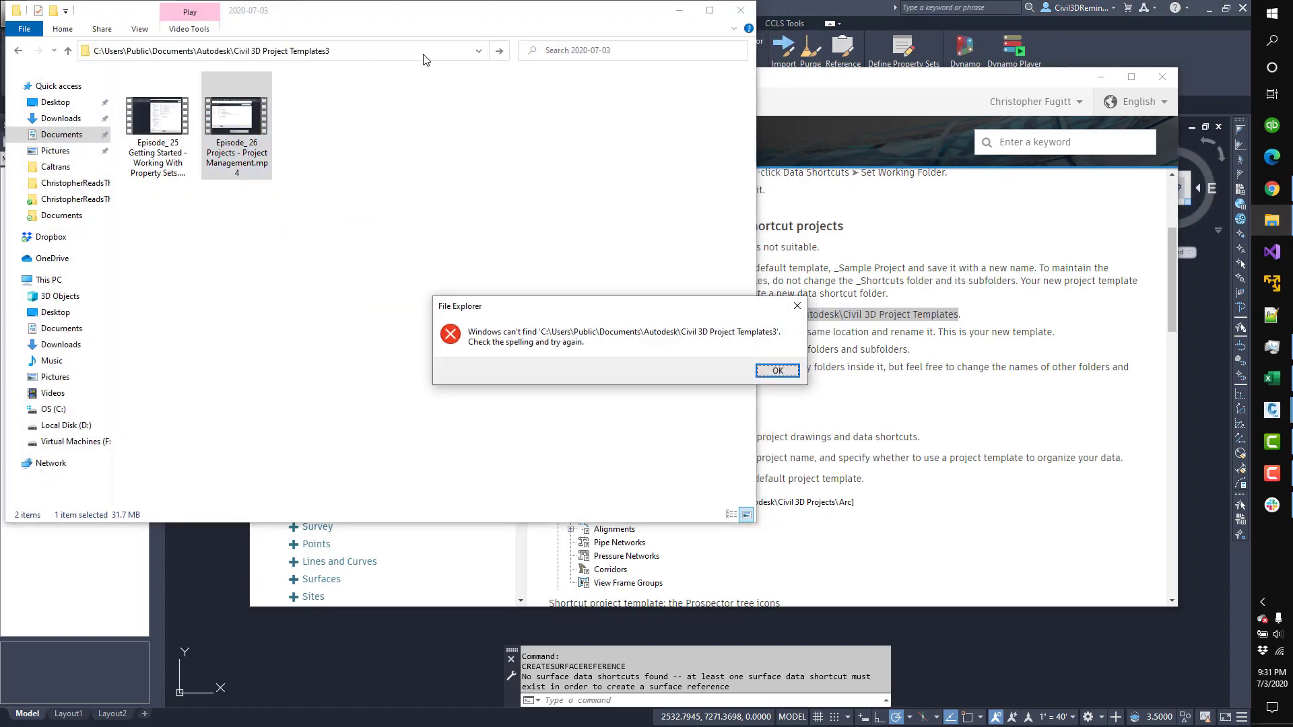
key("Return")
left_click(415, 53)
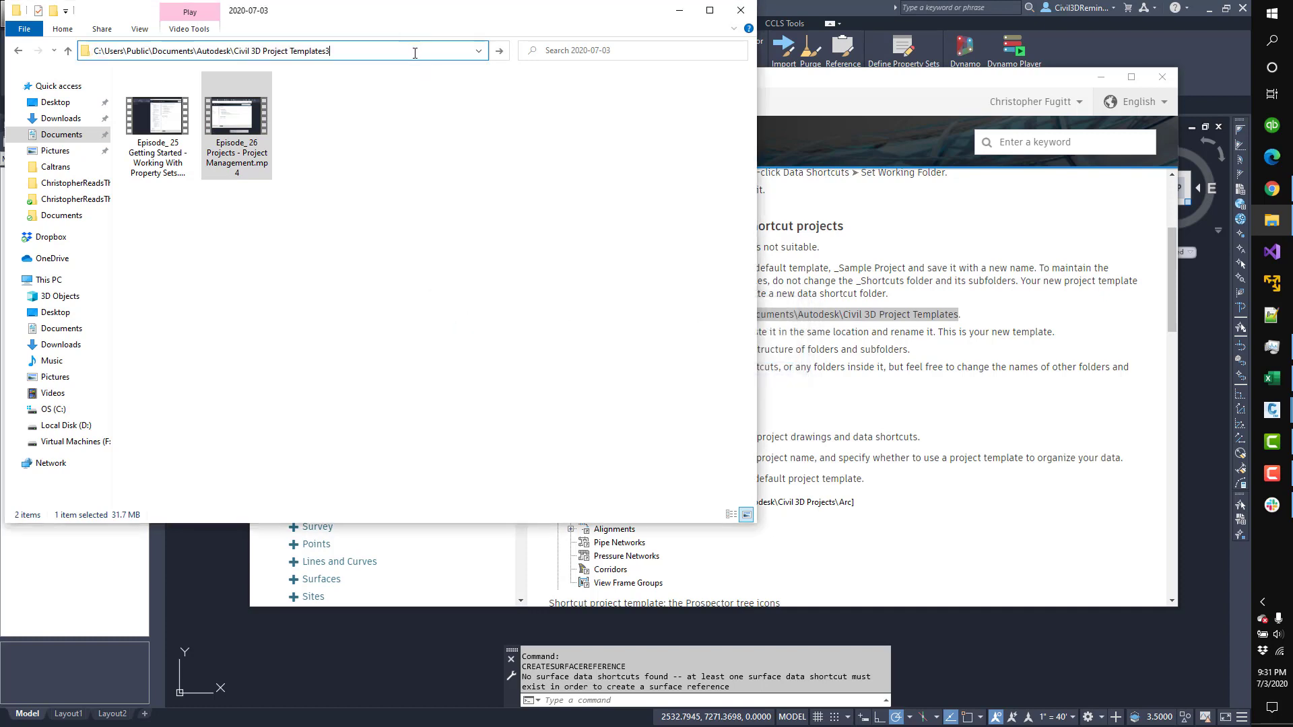
key("BackSpace")
key("Return")
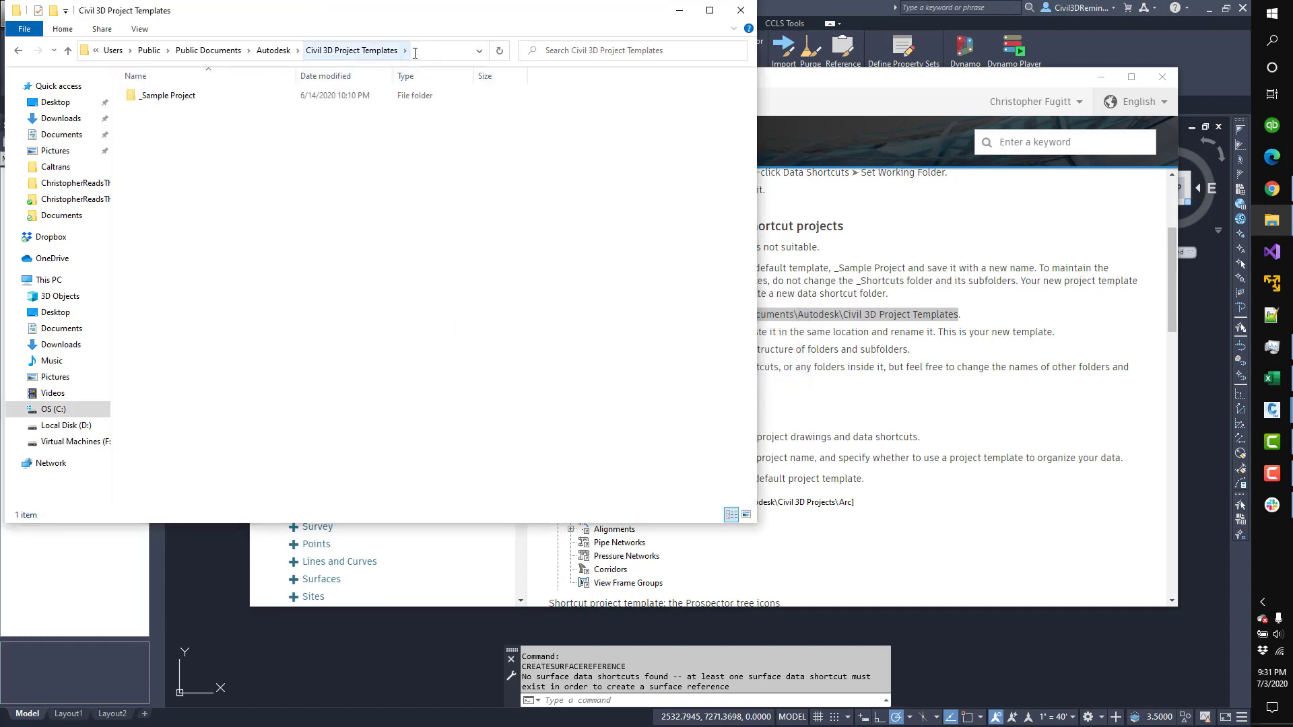
- Examine the subfolders of the _Sample Project template folder and return to the help article
double_click(263, 95)
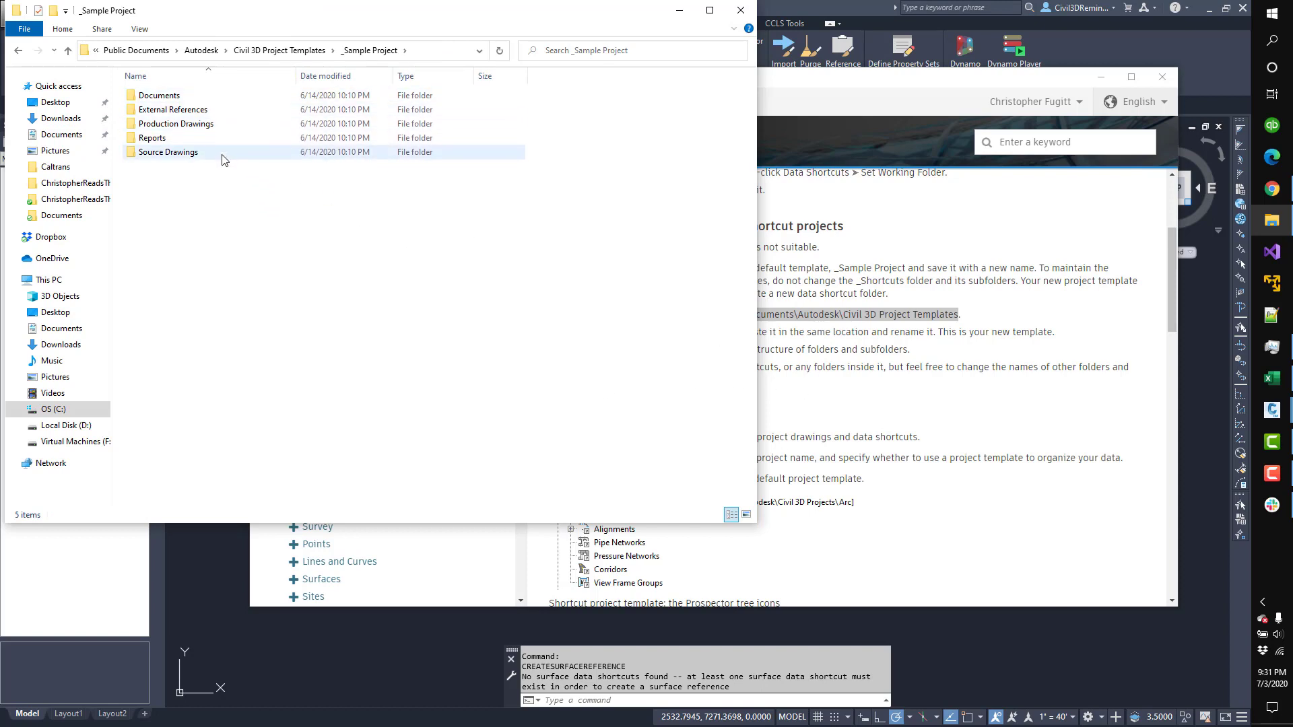
left_click(280, 51)
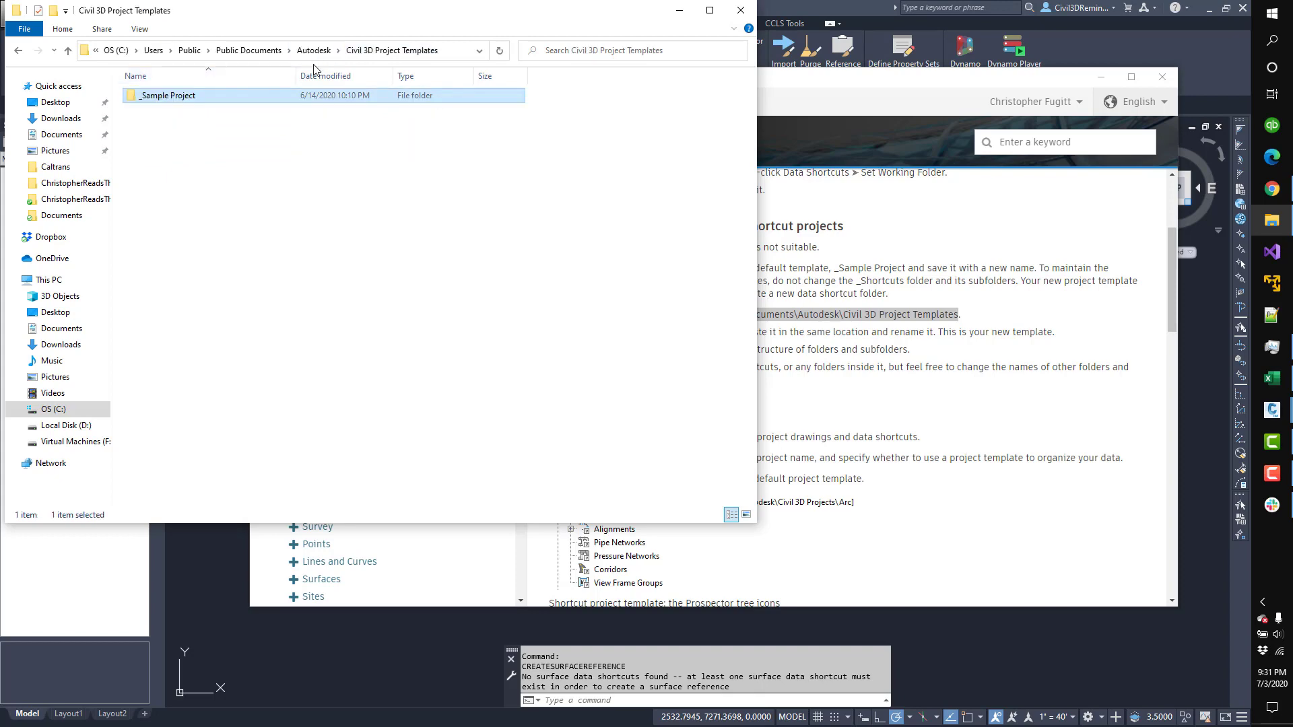
double_click(306, 96)
left_click(760, 347)
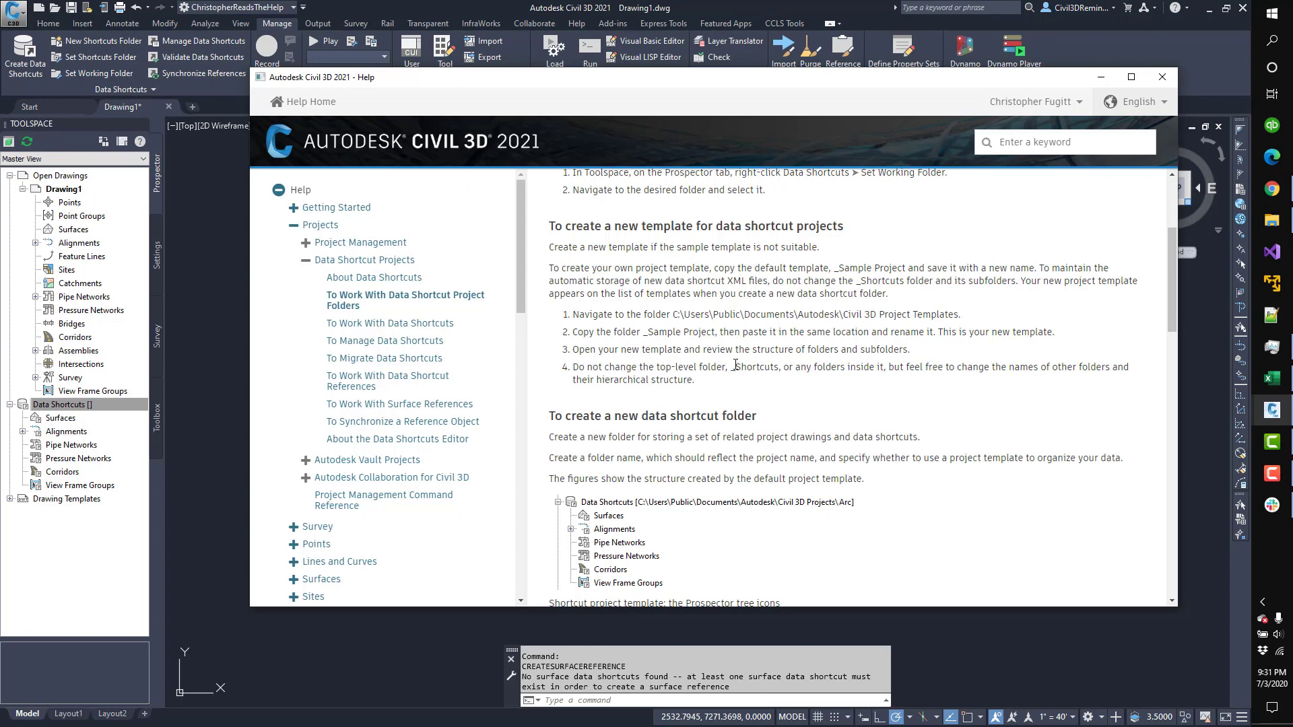
- Read the instructions for creating a data shortcut folder and compare them with the Data Shortcuts commands and the New Data Shortcut Folder dialog
scroll(735, 364, "down", 3)
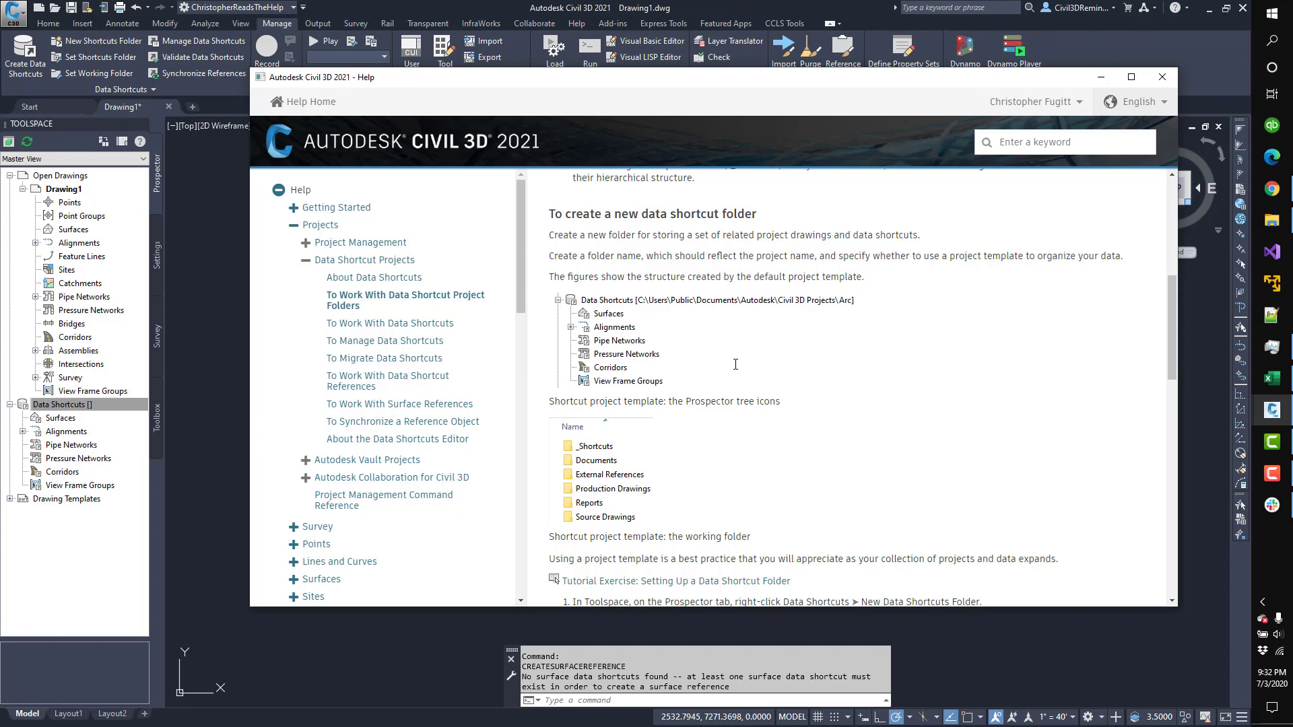
scroll(738, 334, "down", 2)
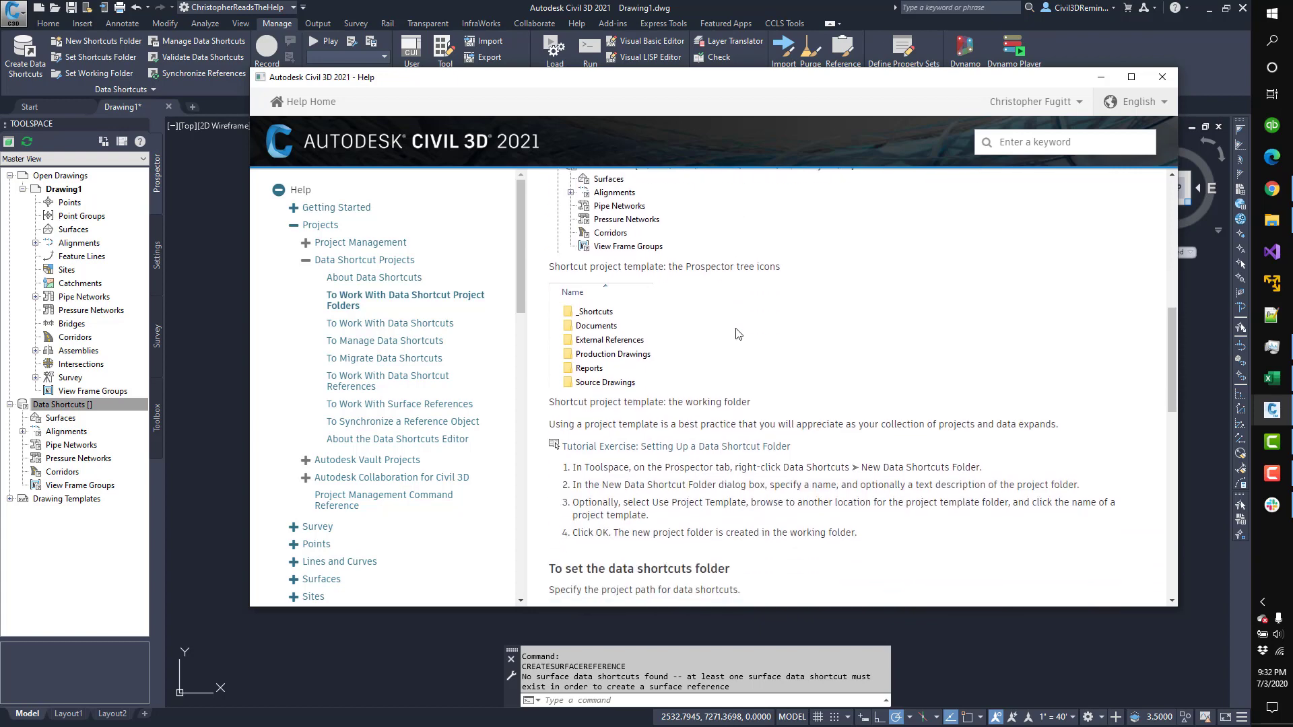
scroll(738, 334, "down", 3)
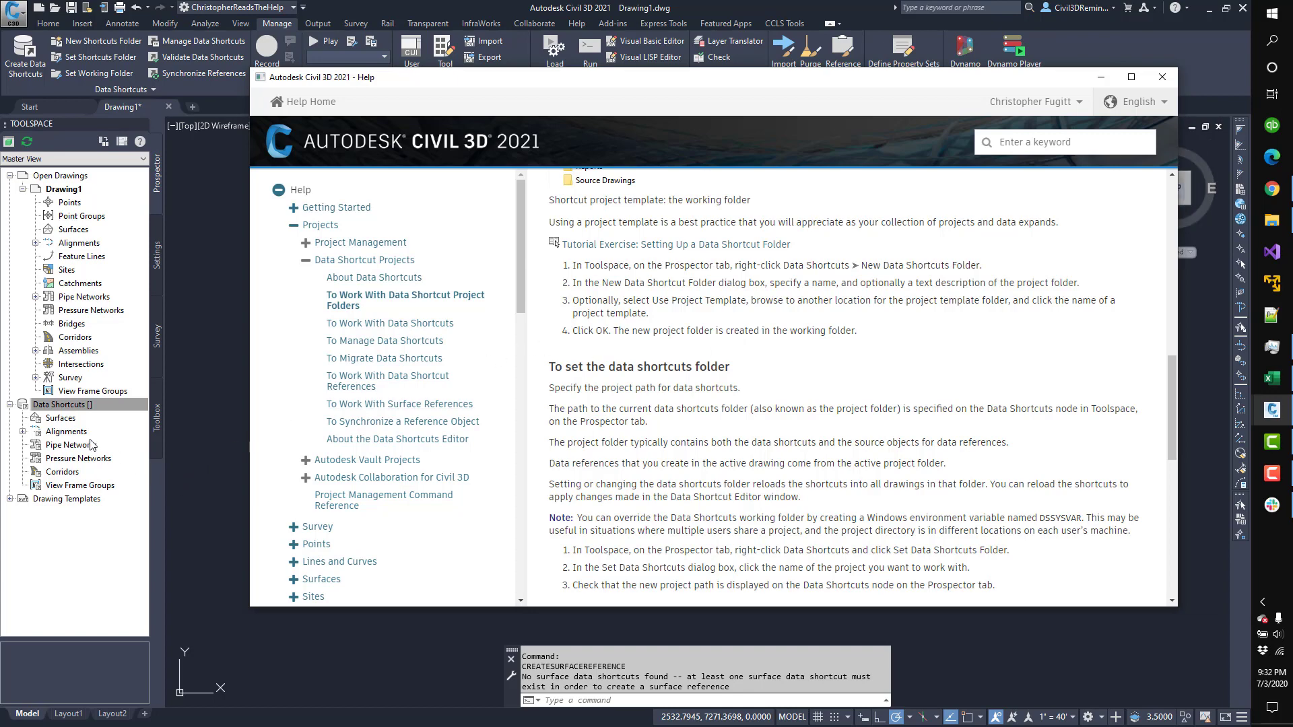
right_click(68, 404)
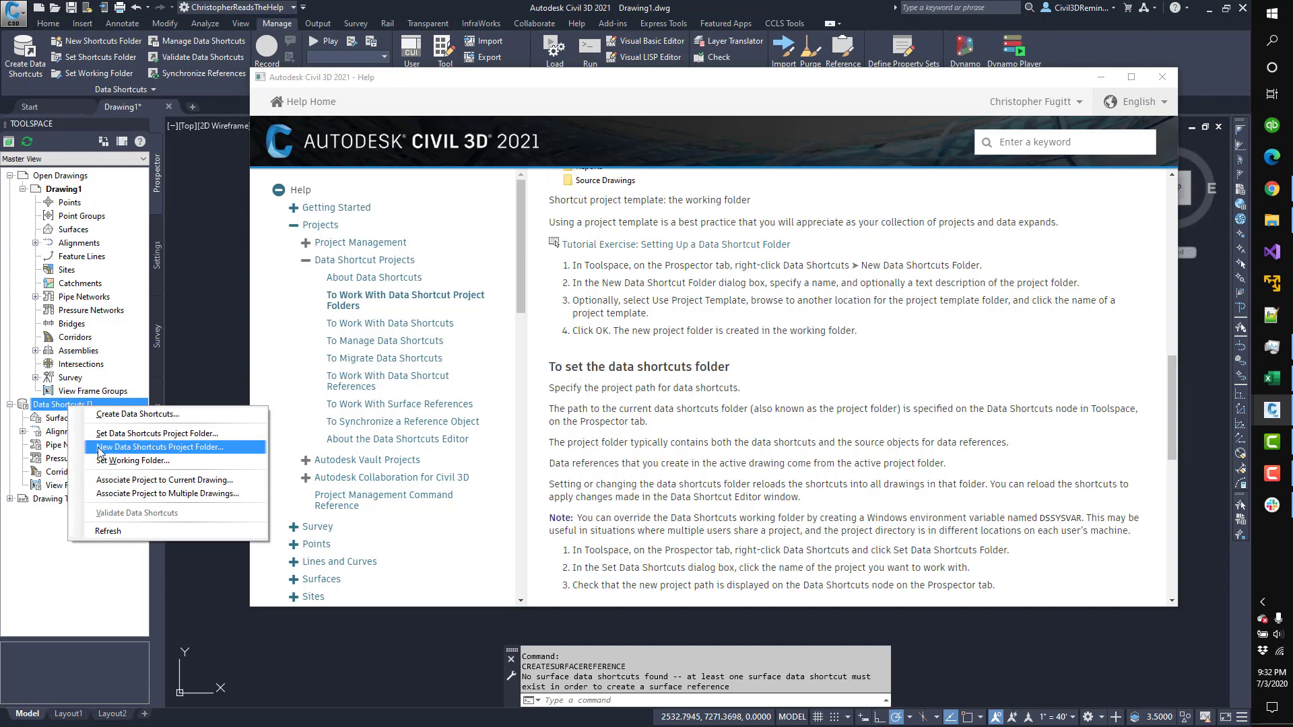
left_click(99, 447)
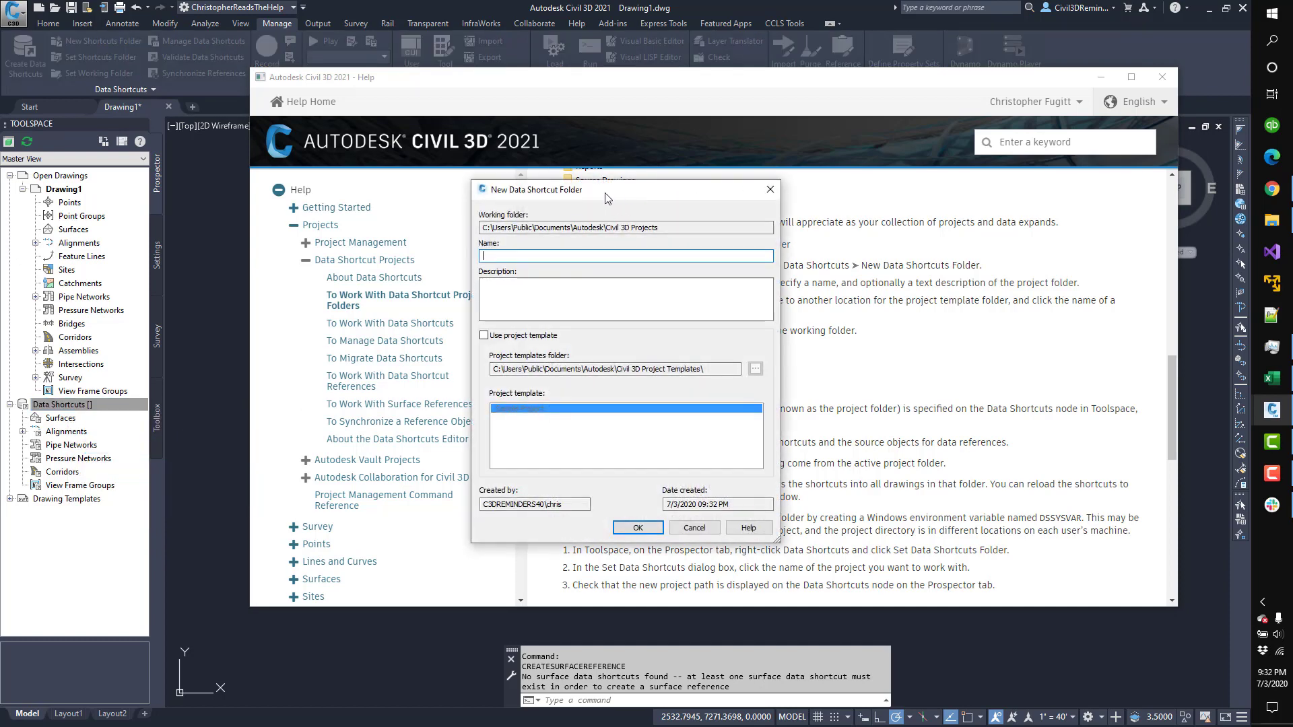
left_click(538, 555)
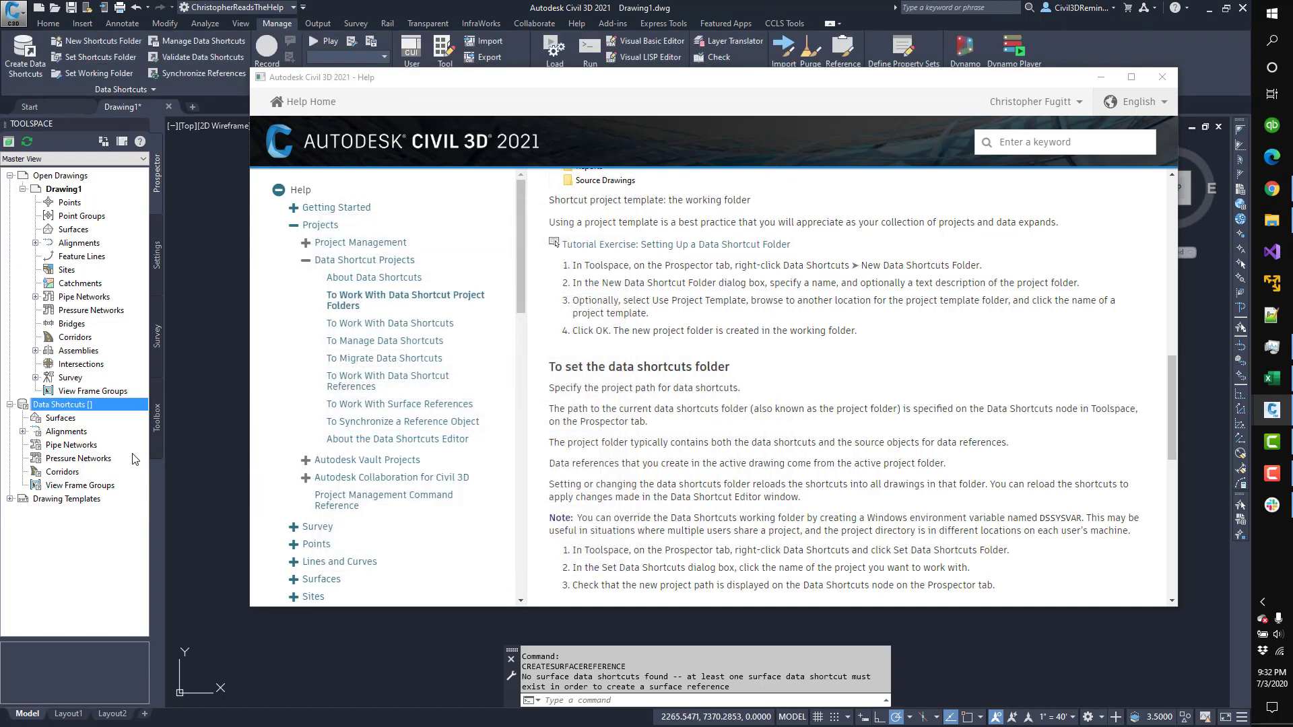
right_click(108, 407)
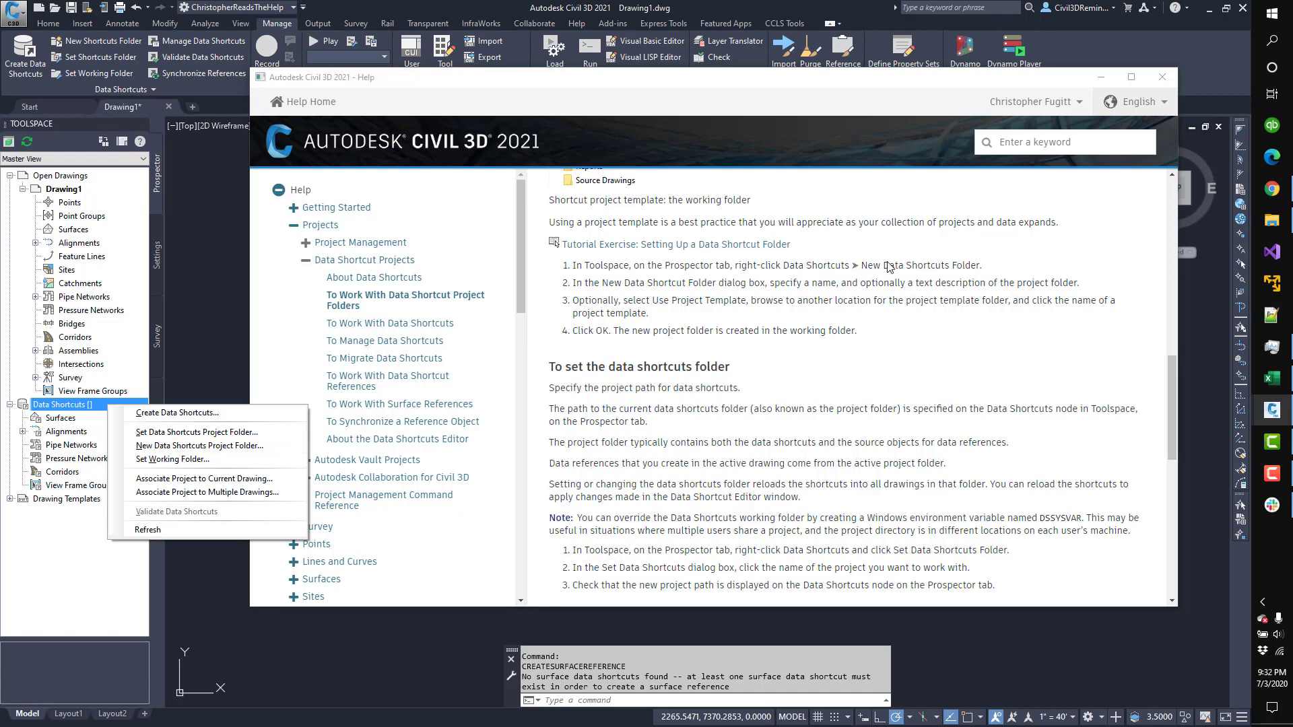
- Copy the phrase "New Data Shortcuts Folder" from the first instruction and rate the help article as not helpful
left_click_drag(861, 266, 981, 267)
key("ctrl+c")
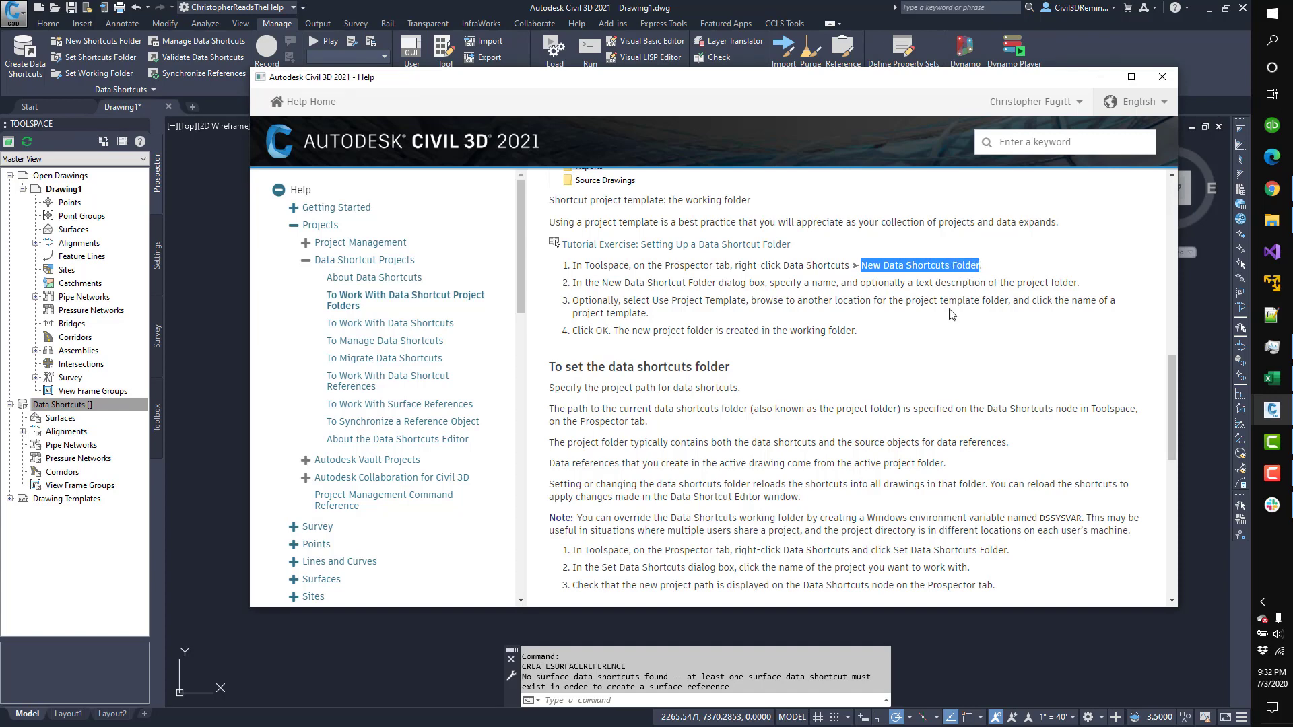
scroll(951, 314, "down", 10)
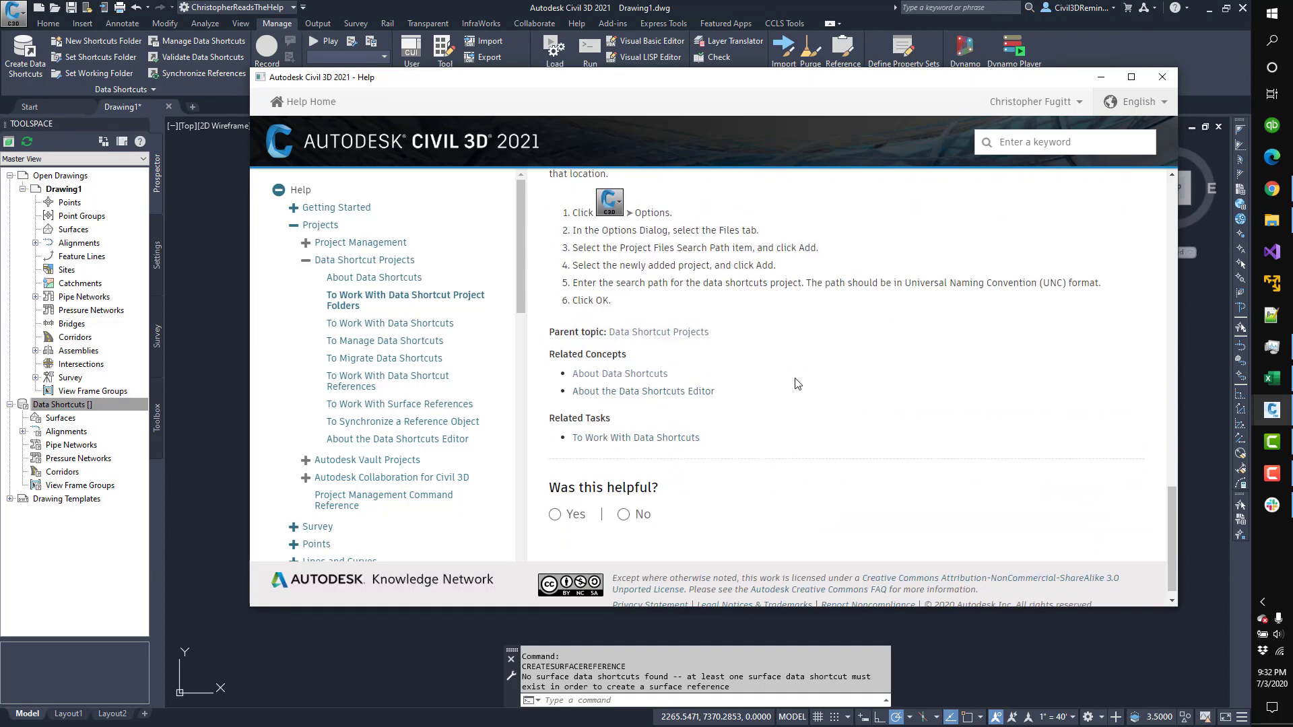
left_click(635, 504)
scroll(636, 504, "down", 3)
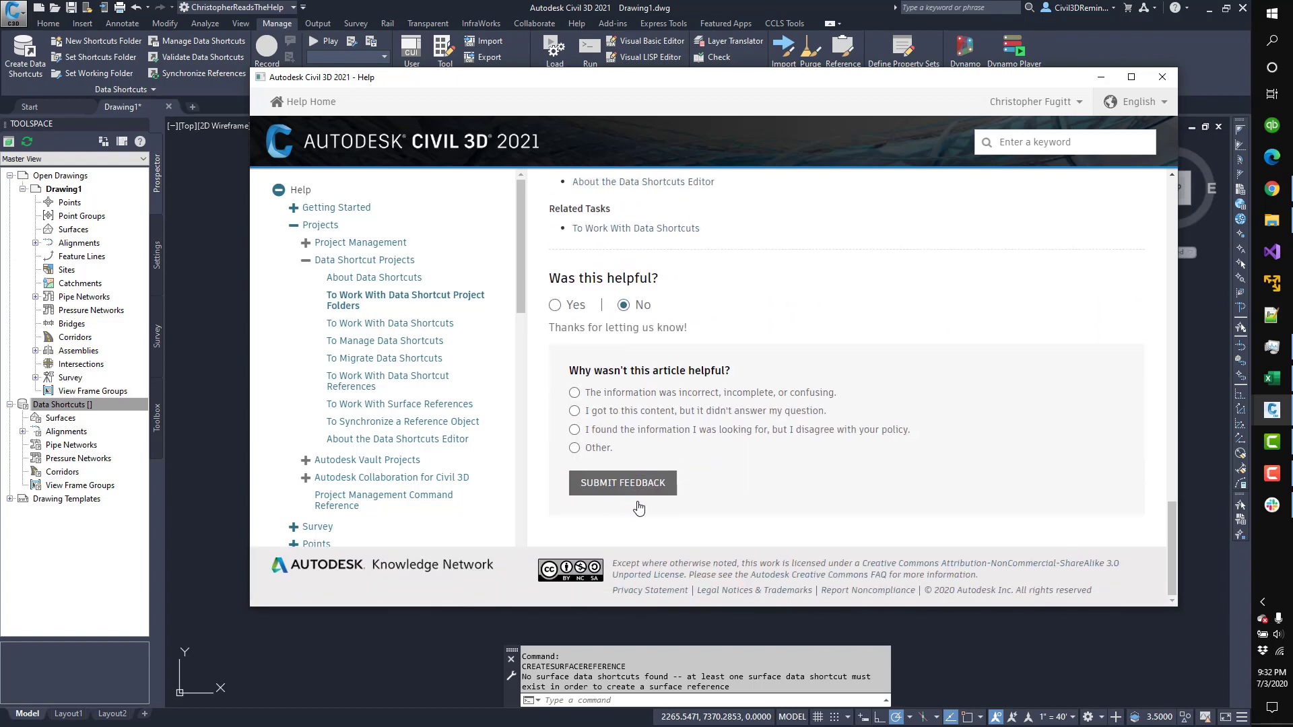
- Give incorrect, incomplete or confusing information as the feedback reason and comment that New Data Shortcuts Folder is missing "Projects"
left_click(605, 394)
key("ctrl+v")
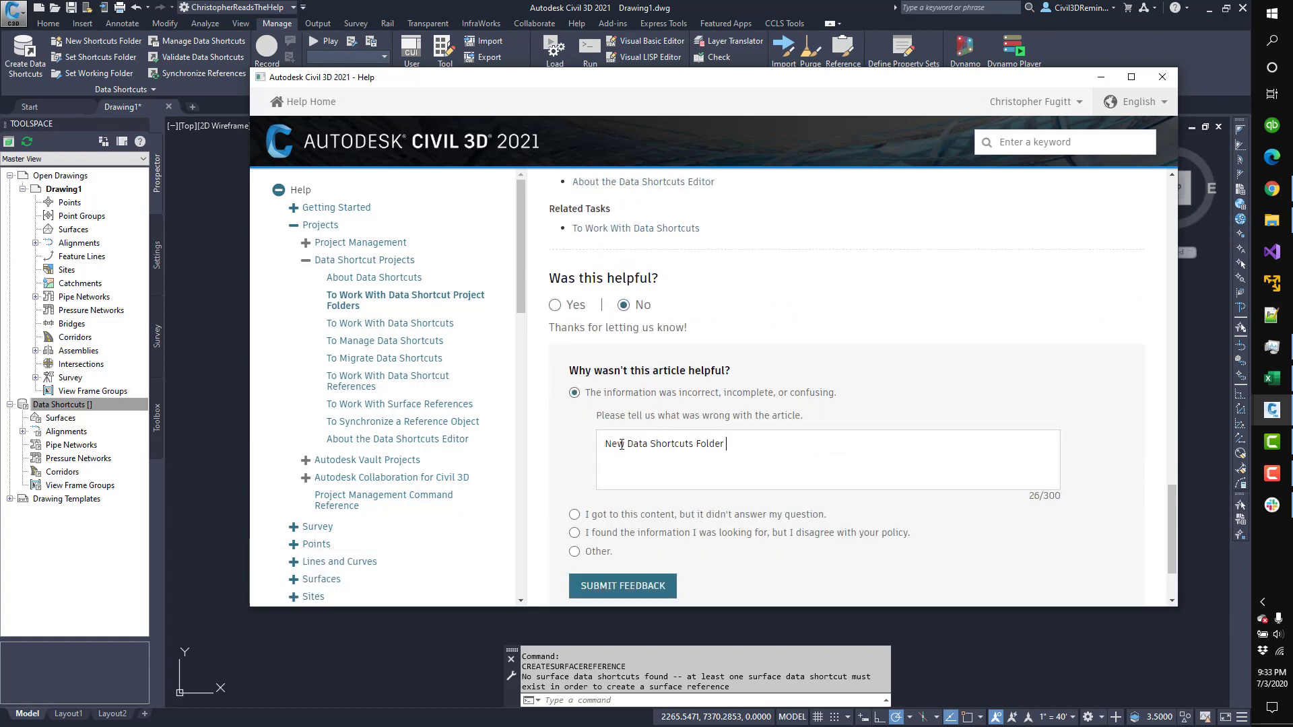
type("8s")
key("BackSpace")
key("BackSpace")
type("is missing Projects Folder")
key("BackSpace")
key("BackSpace")
key("BackSpace")
key("BackSpace")
key("BackSpace")
key("BackSpace")
key("BackSpace")
key("Left")
key("Left")
key("Left")
key("Left")
type("\"")
key("End")
type(".")
scroll(620, 432, "up", 10)
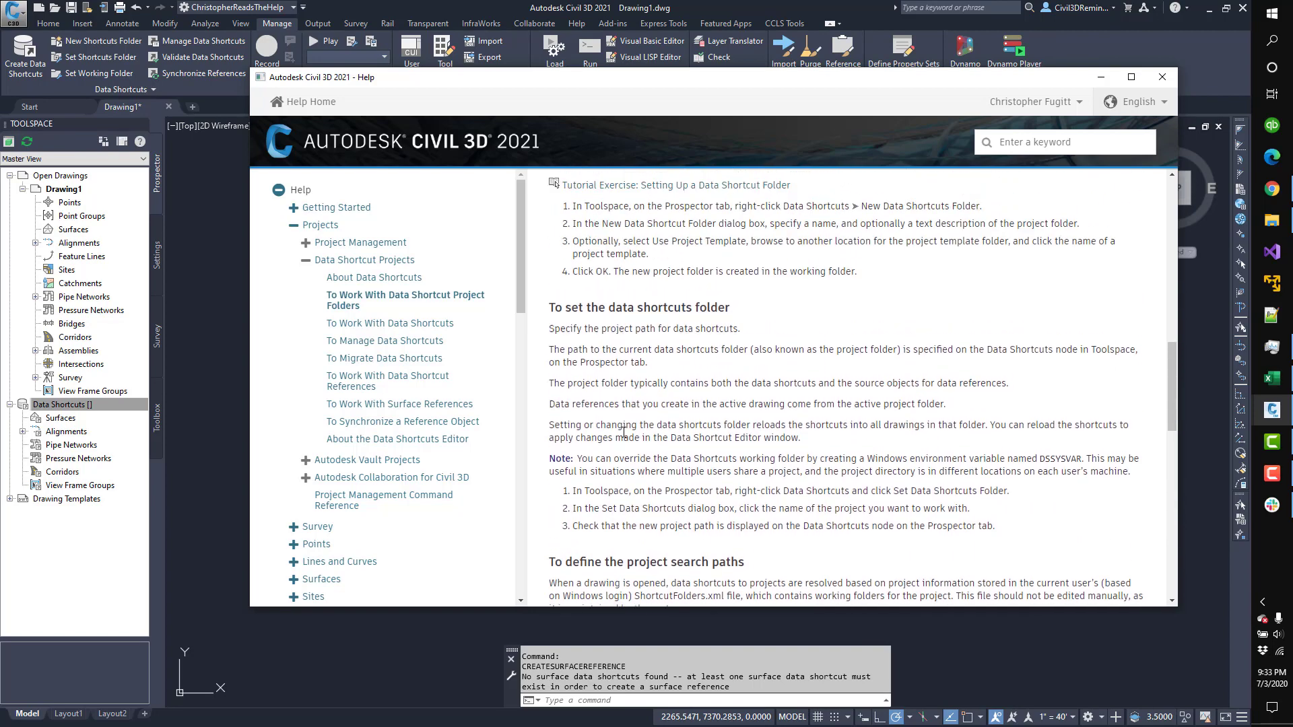
- Create a new data shortcuts project folder named asdf in the working folder without using a project template
scroll(623, 431, "up", 3)
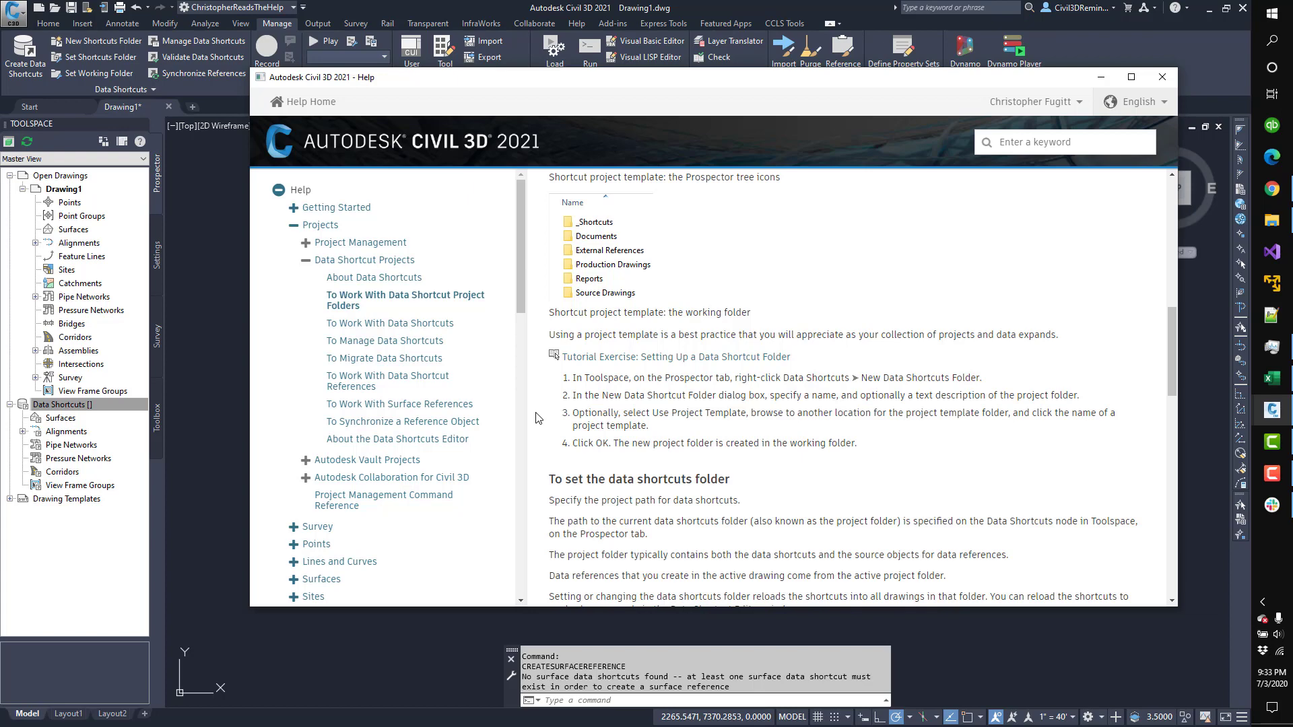
right_click(59, 406)
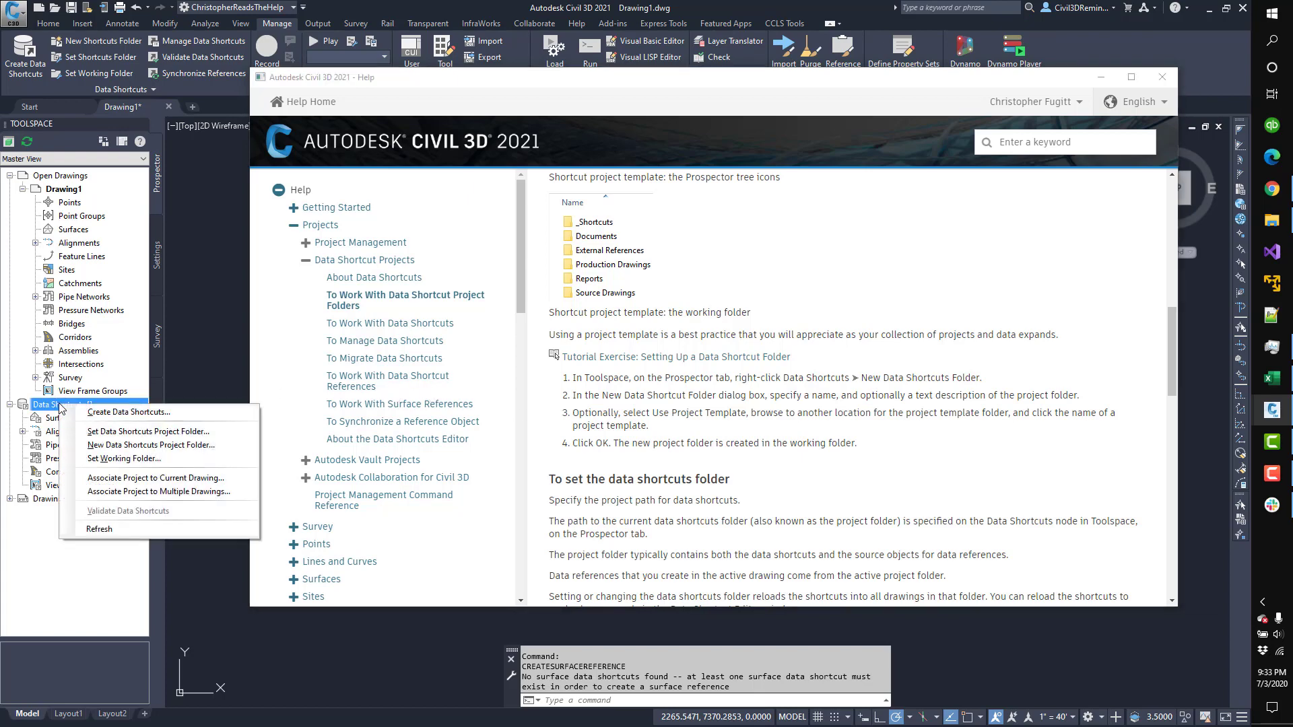
left_click(114, 445)
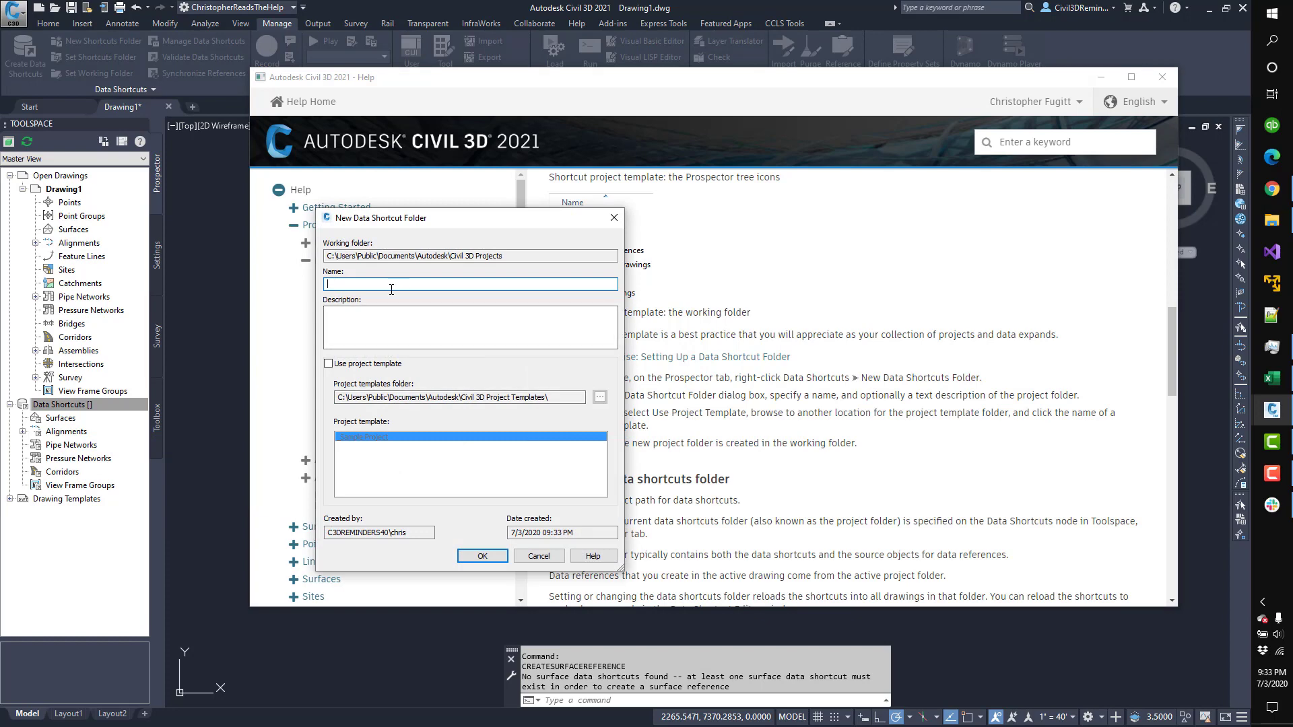
type("asdf")
left_click(468, 562)
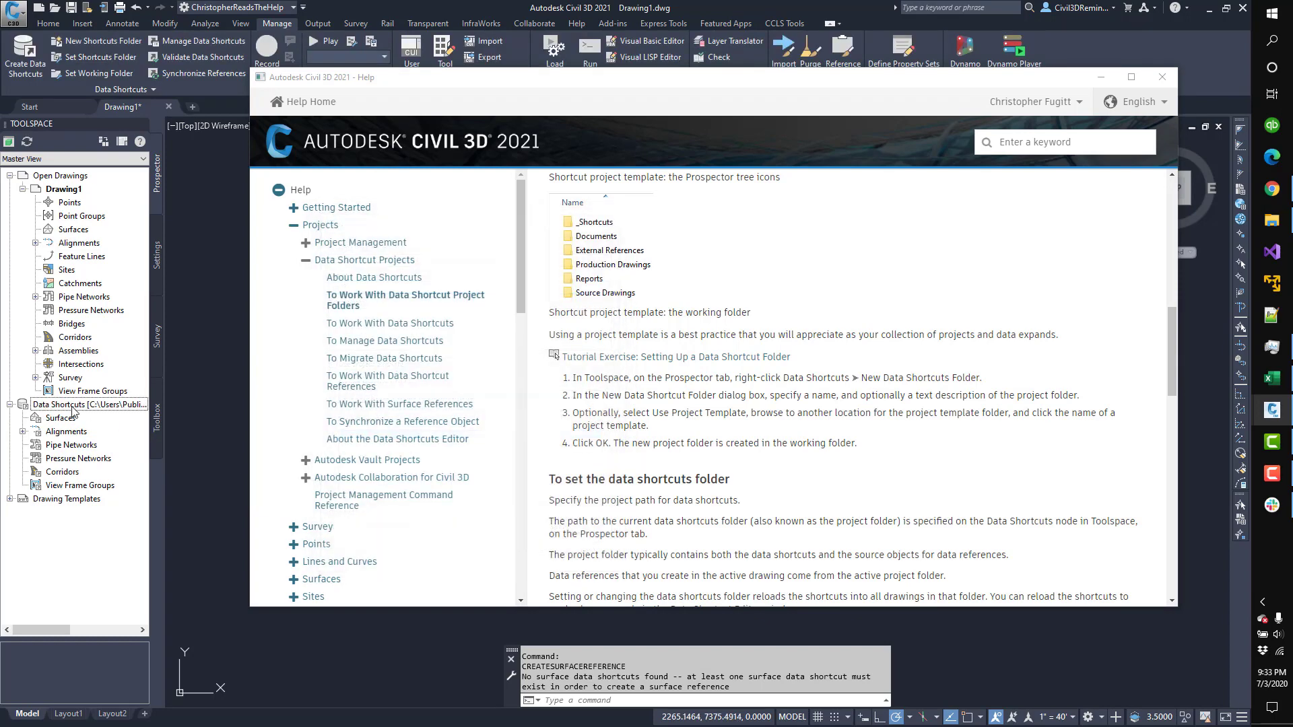
- Read the help section on setting the data shortcuts folder and set asdf as the data shortcuts project folder
scroll(578, 449, "down", 3)
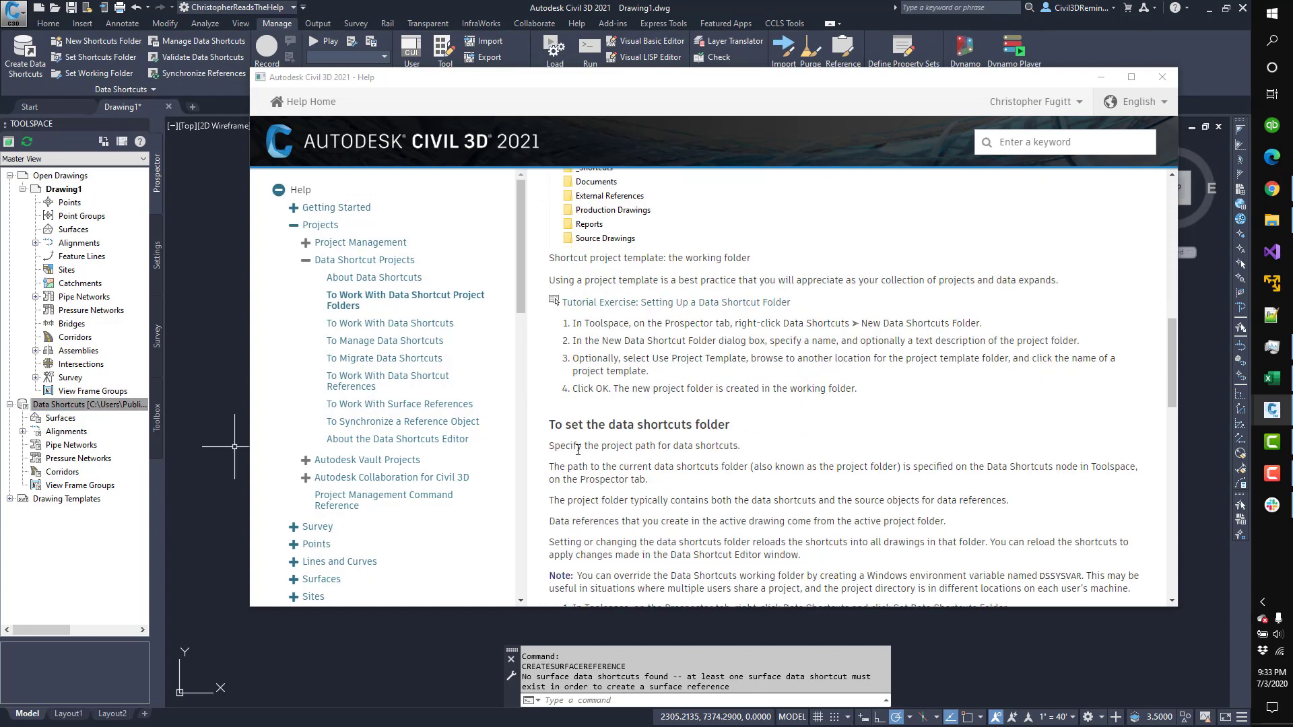
scroll(578, 449, "down", 1)
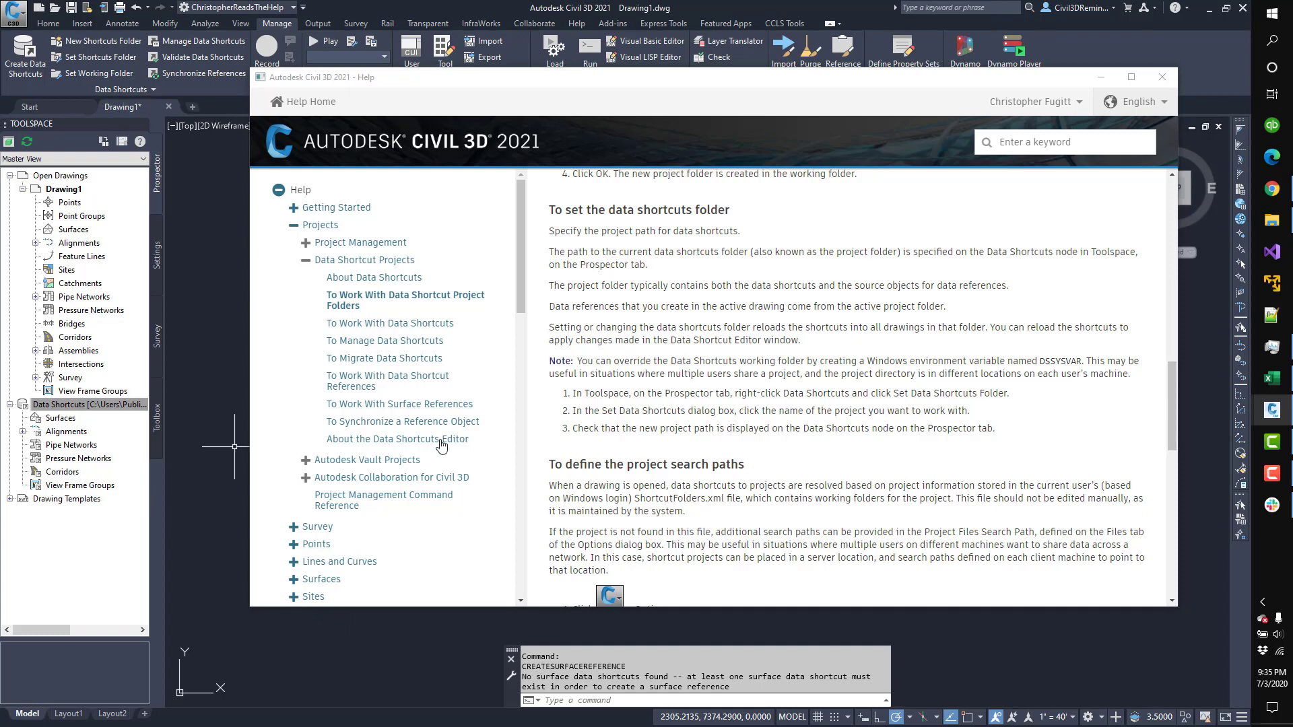
right_click(76, 414)
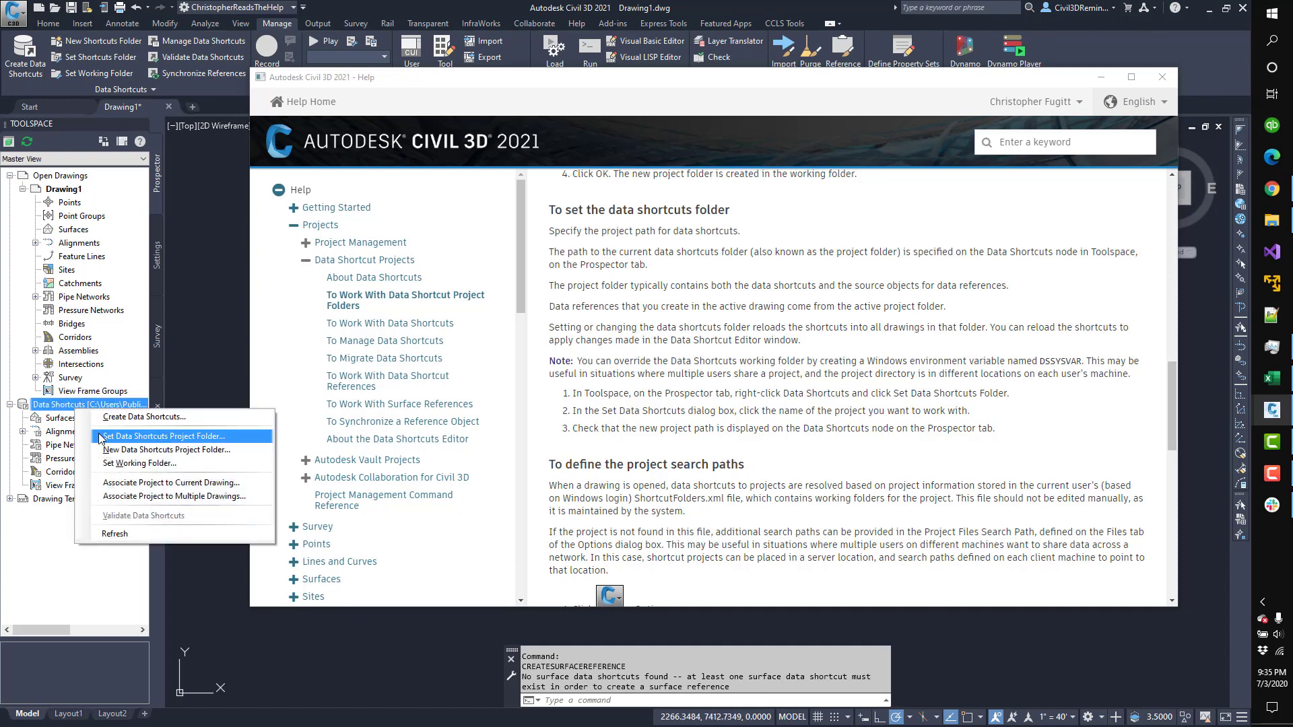
left_click(99, 438)
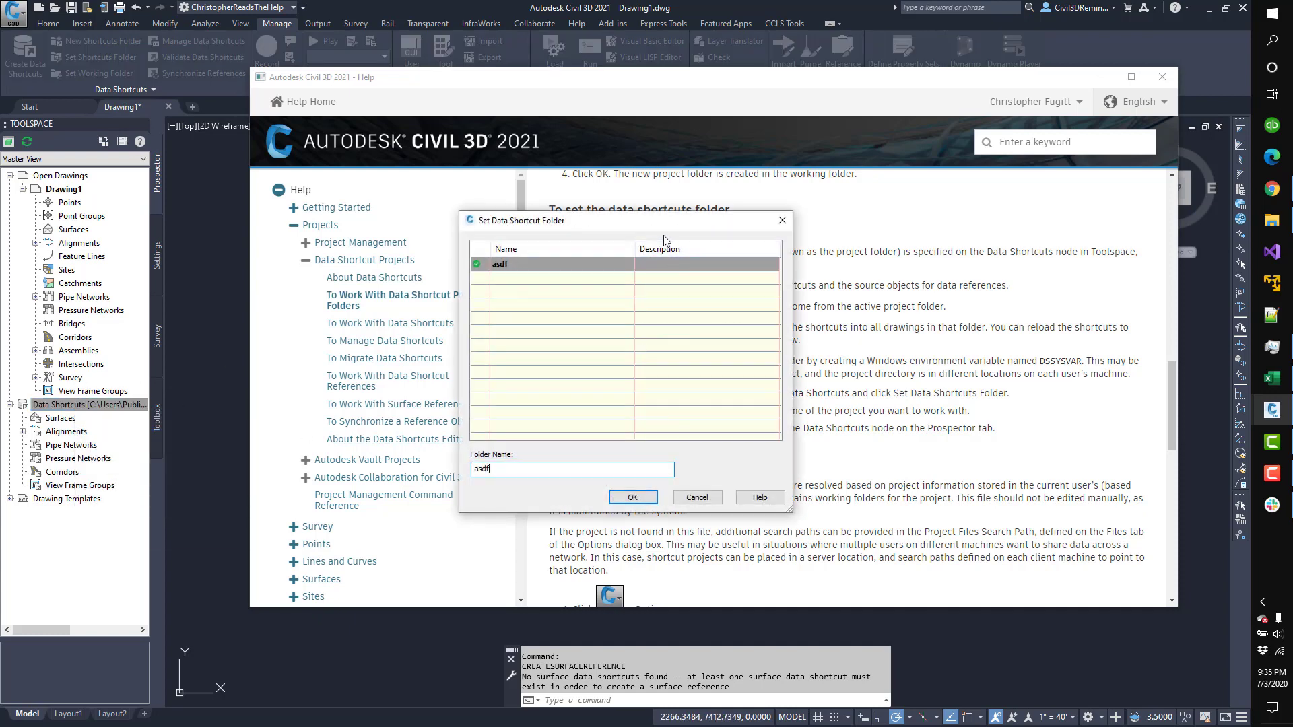
left_click_drag(667, 228, 370, 261)
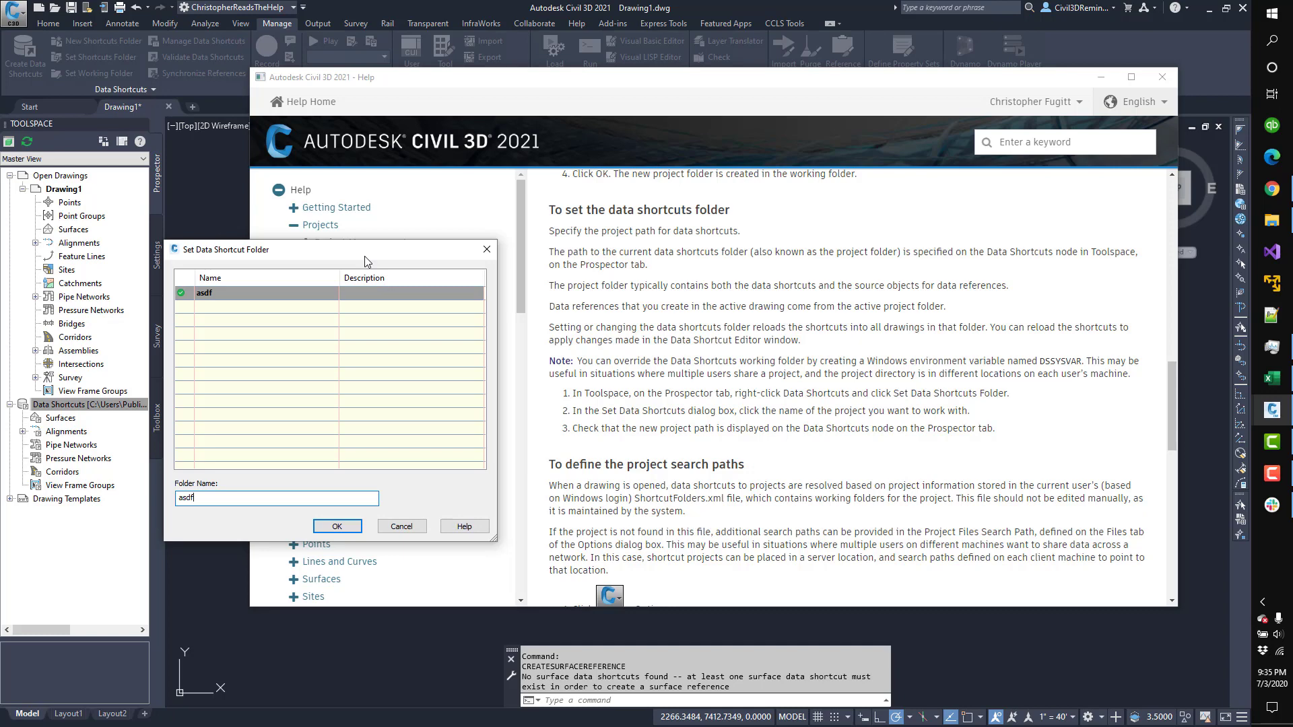
left_click(338, 524)
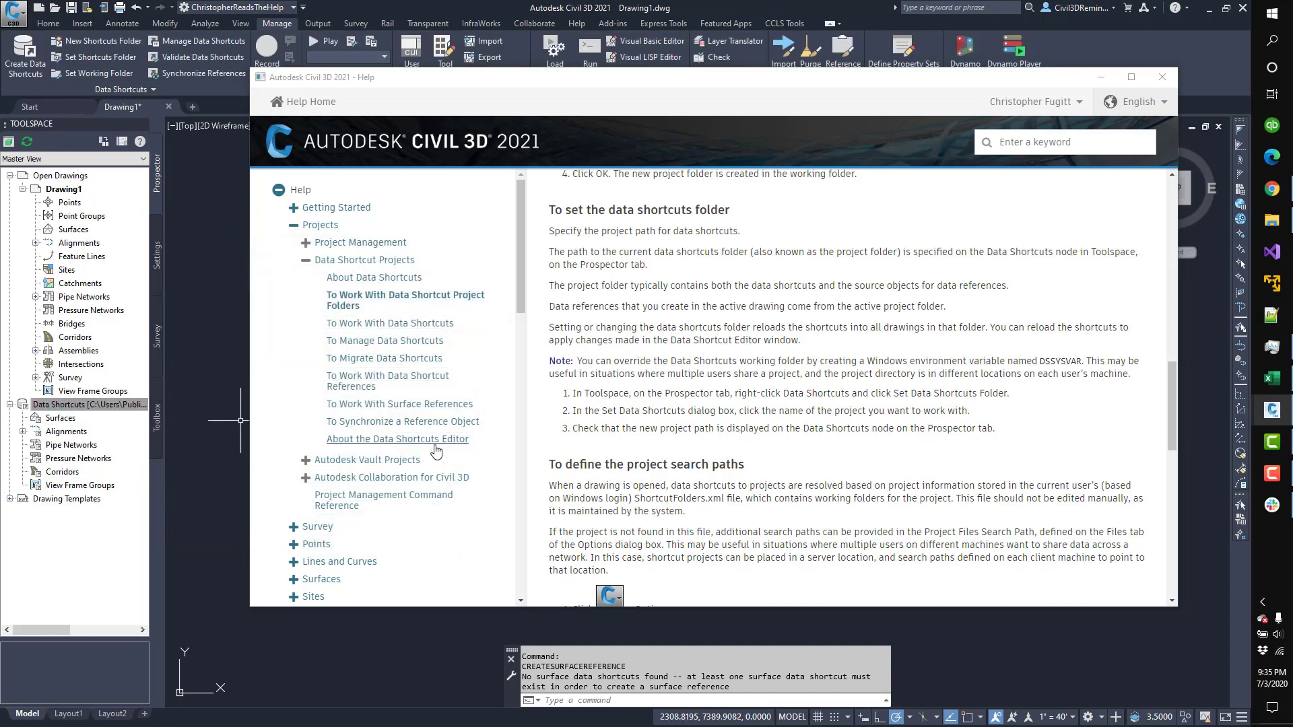
- Following the help section on project search paths, open the Options file locations and expand Project Files Search Path
scroll(595, 430, "down", 2)
scroll(595, 430, "down", 2)
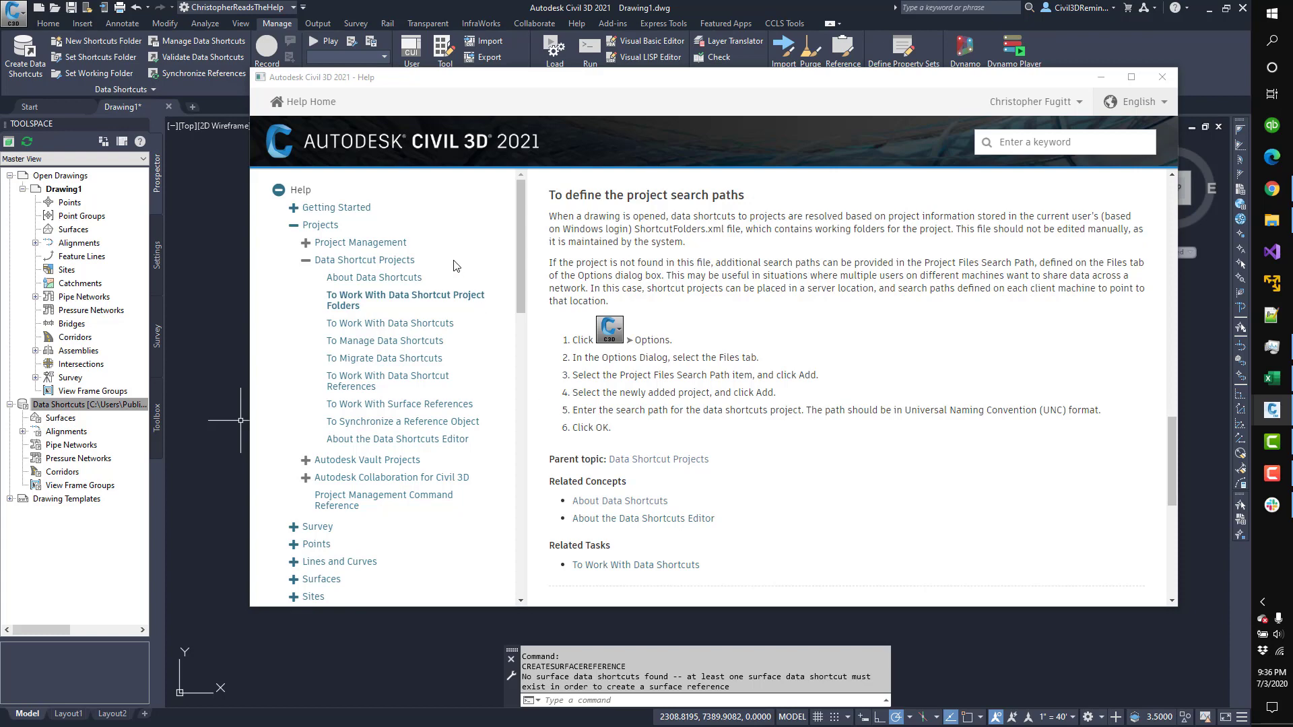
left_click(14, 13)
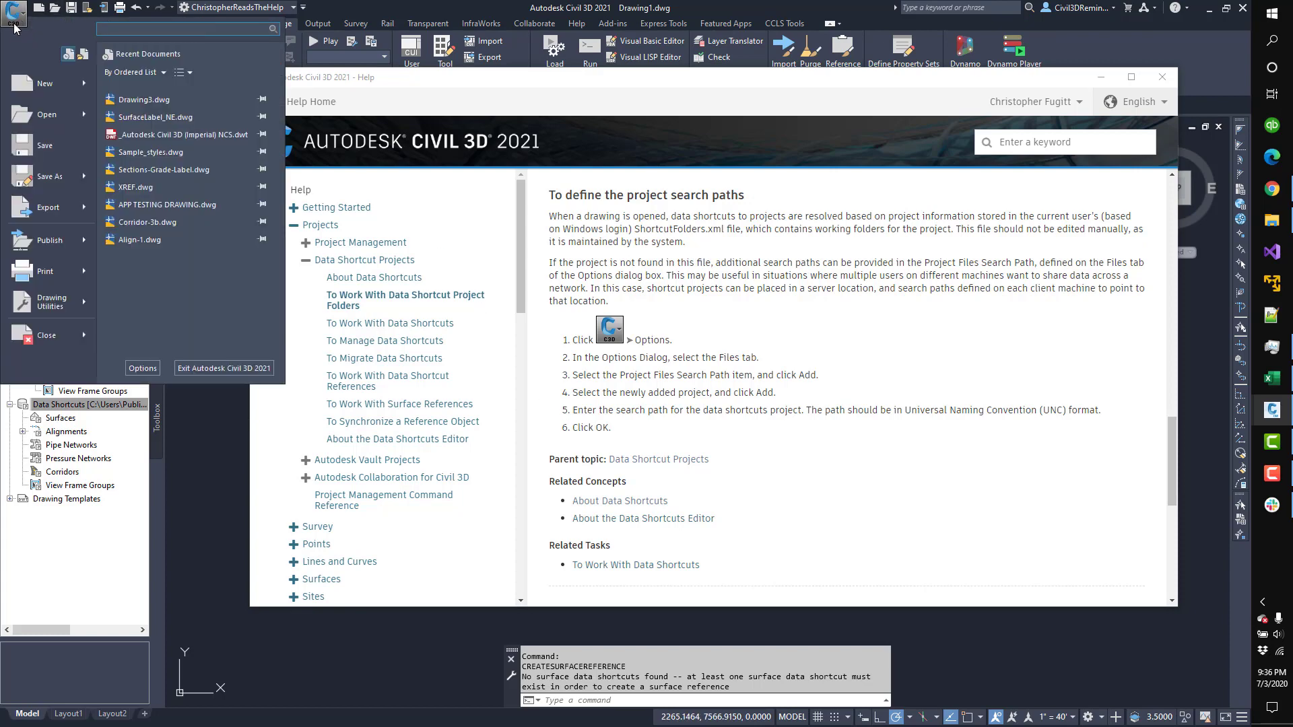
left_click(141, 369)
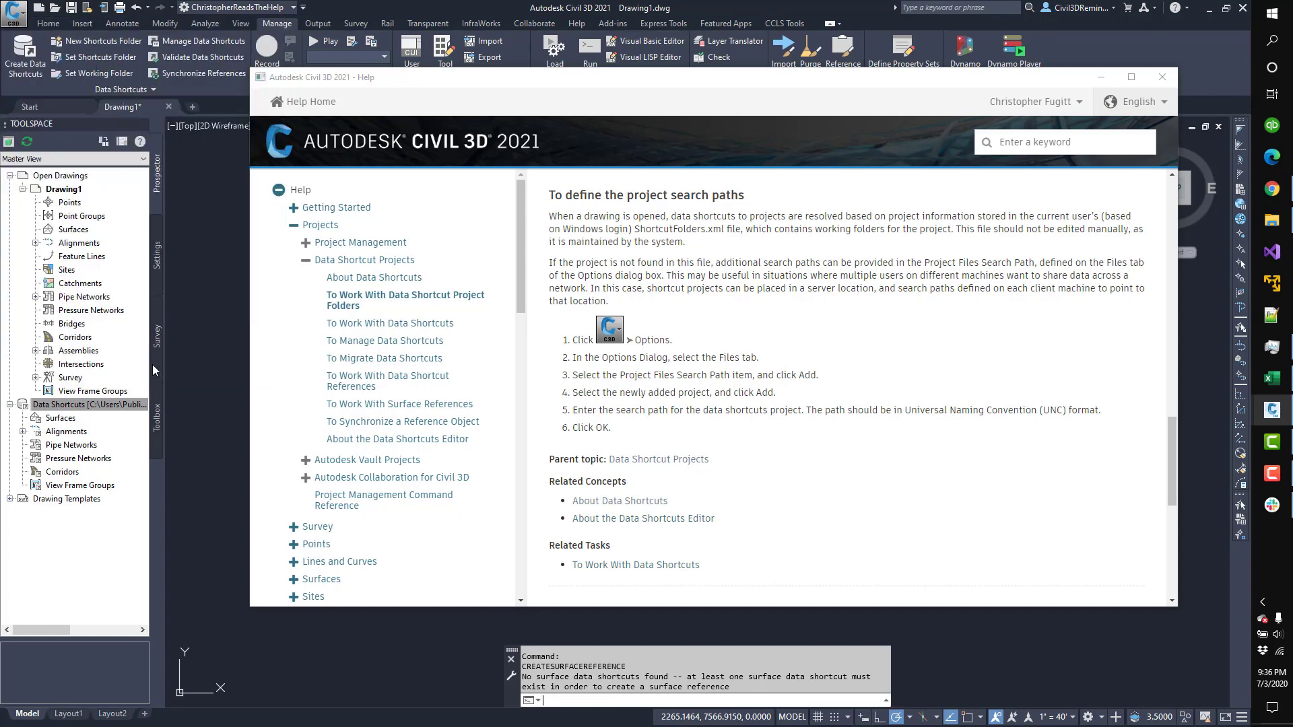
left_click_drag(473, 183, 142, 177)
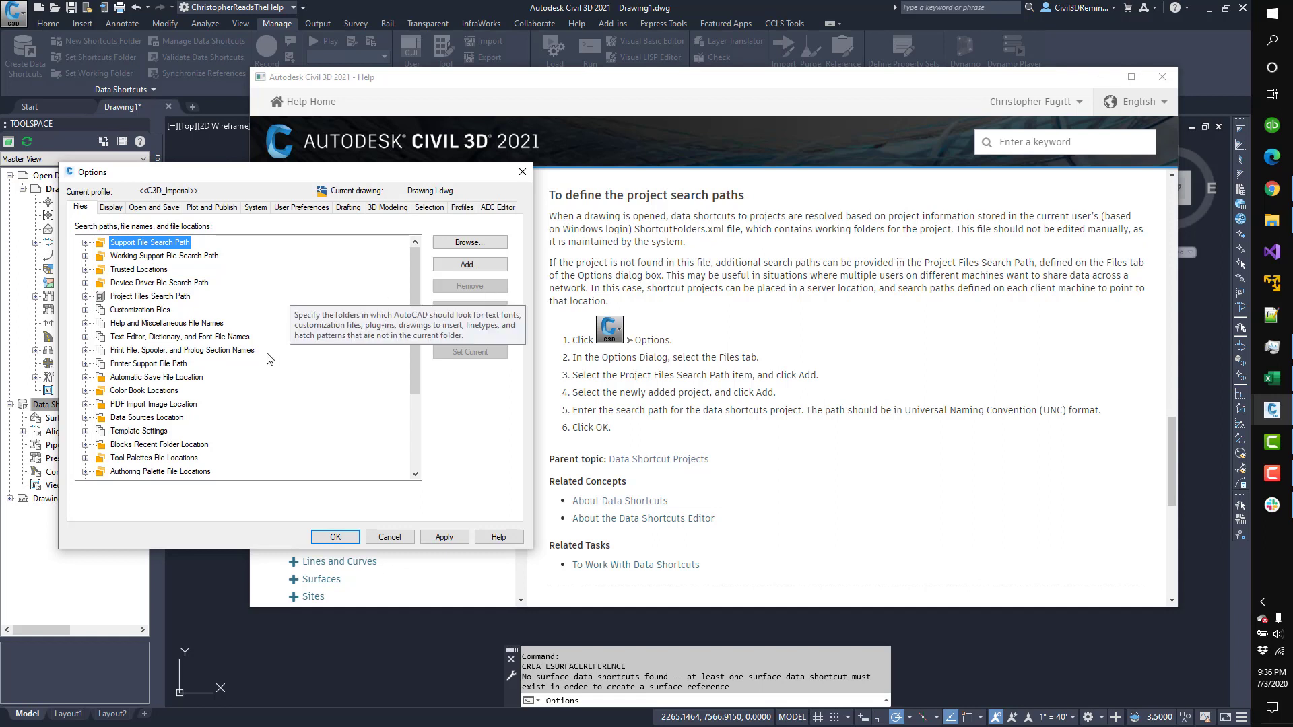
left_click_drag(196, 552, 202, 724)
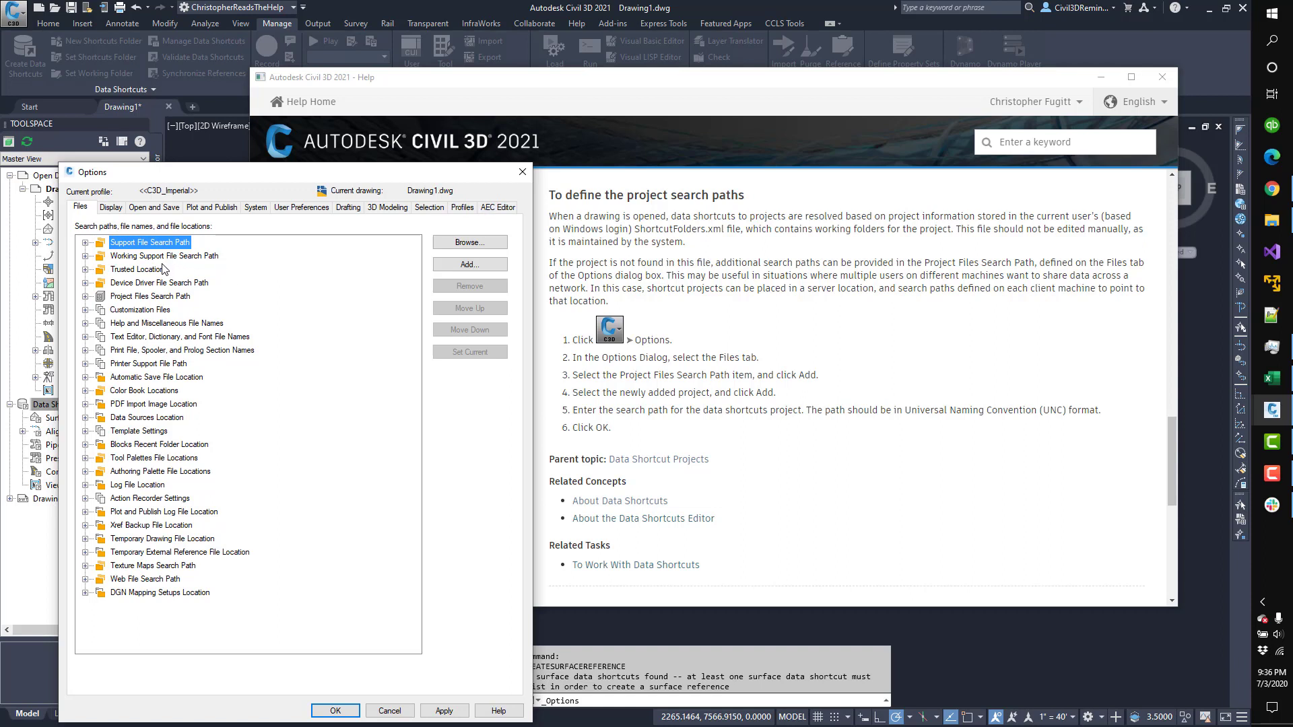
left_click(147, 298)
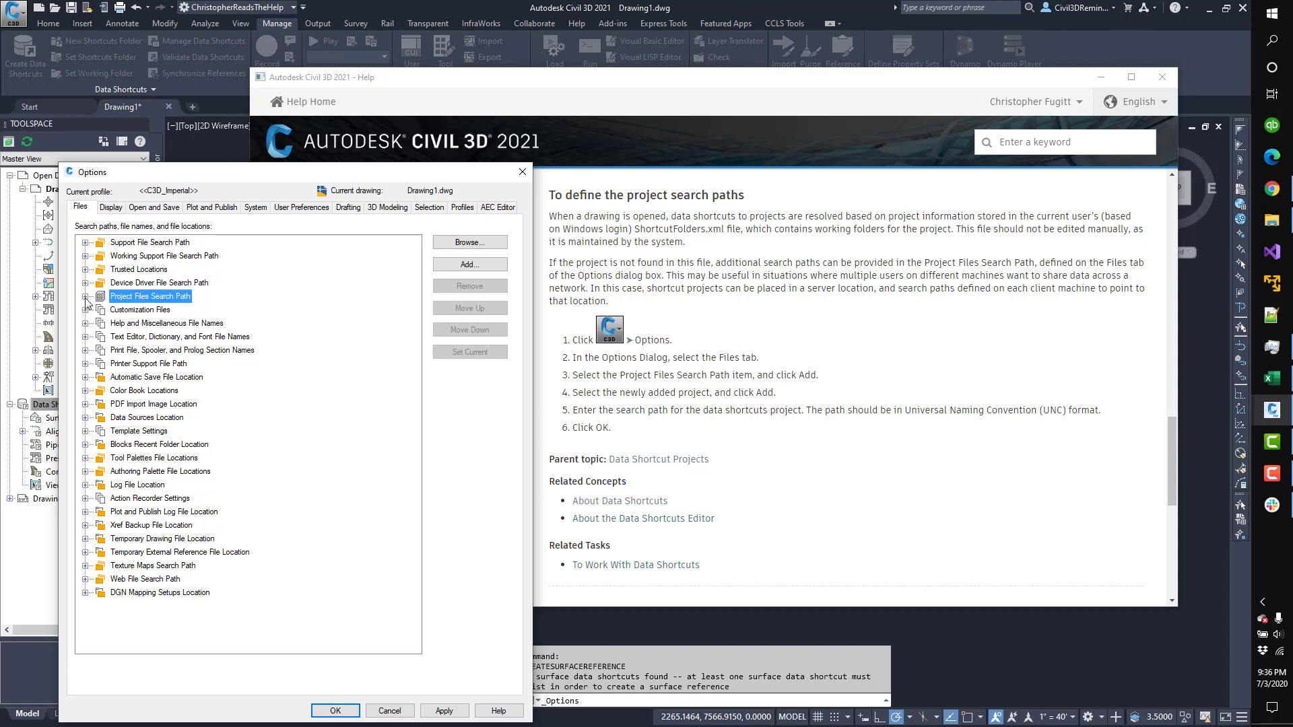
double_click(145, 298)
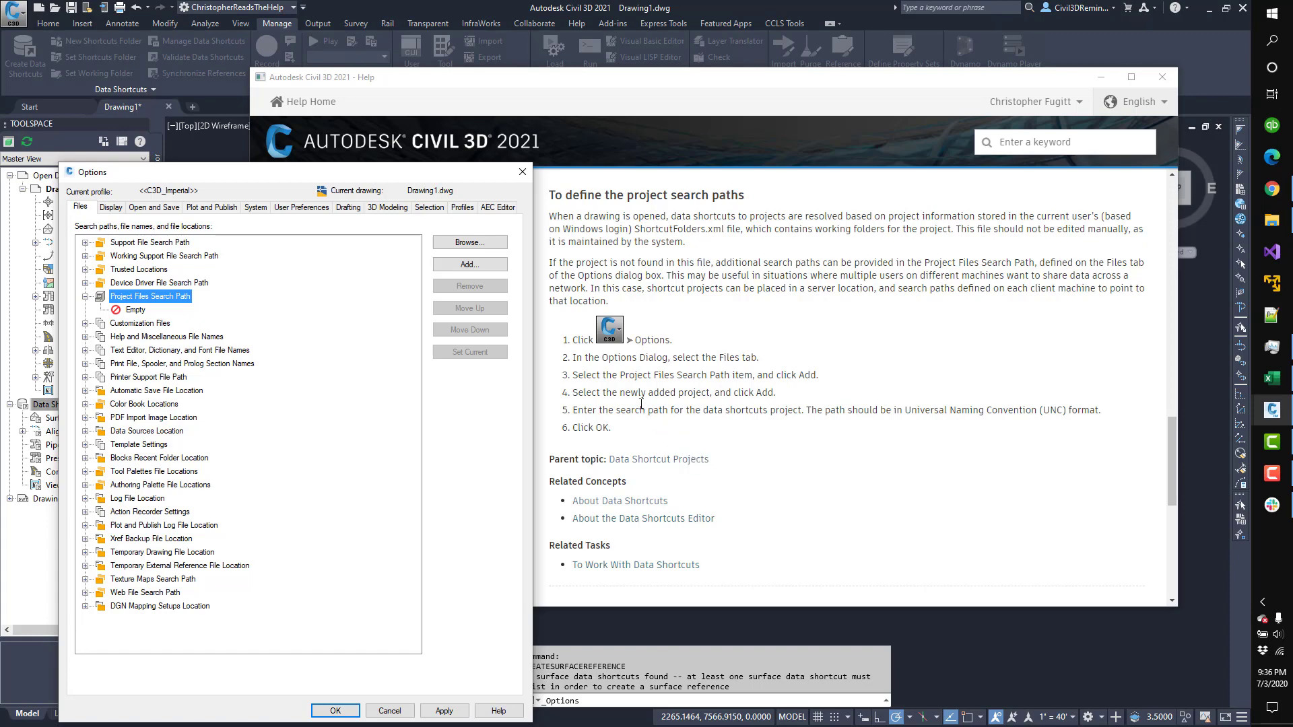
- Add a project to the Project Files Search Path and name it asdf
left_click(489, 265)
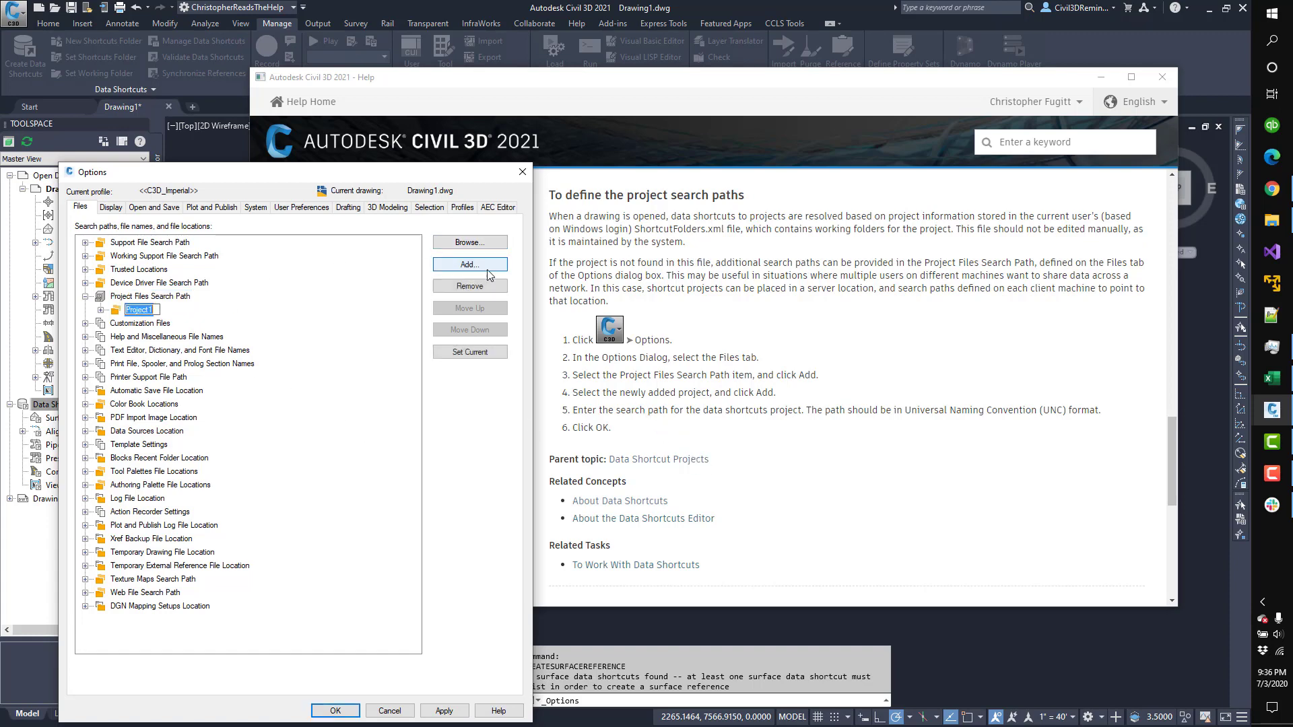
left_click(100, 310)
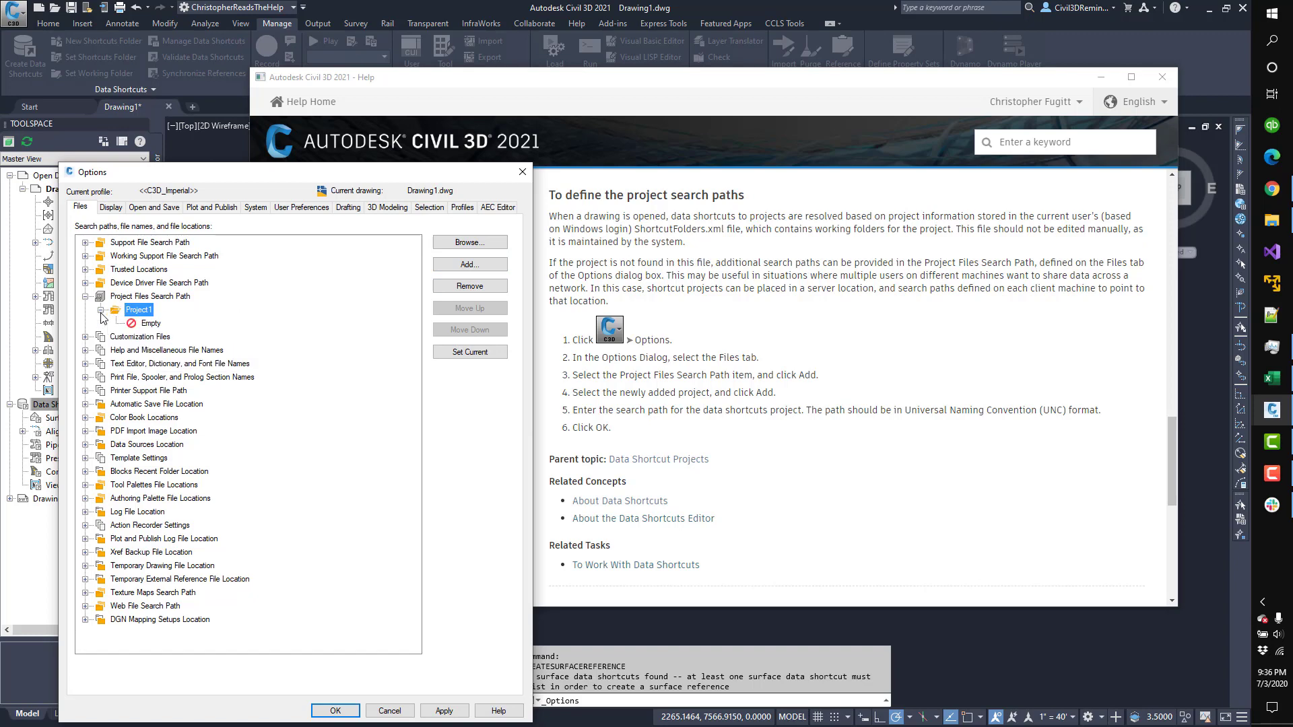
double_click(144, 312)
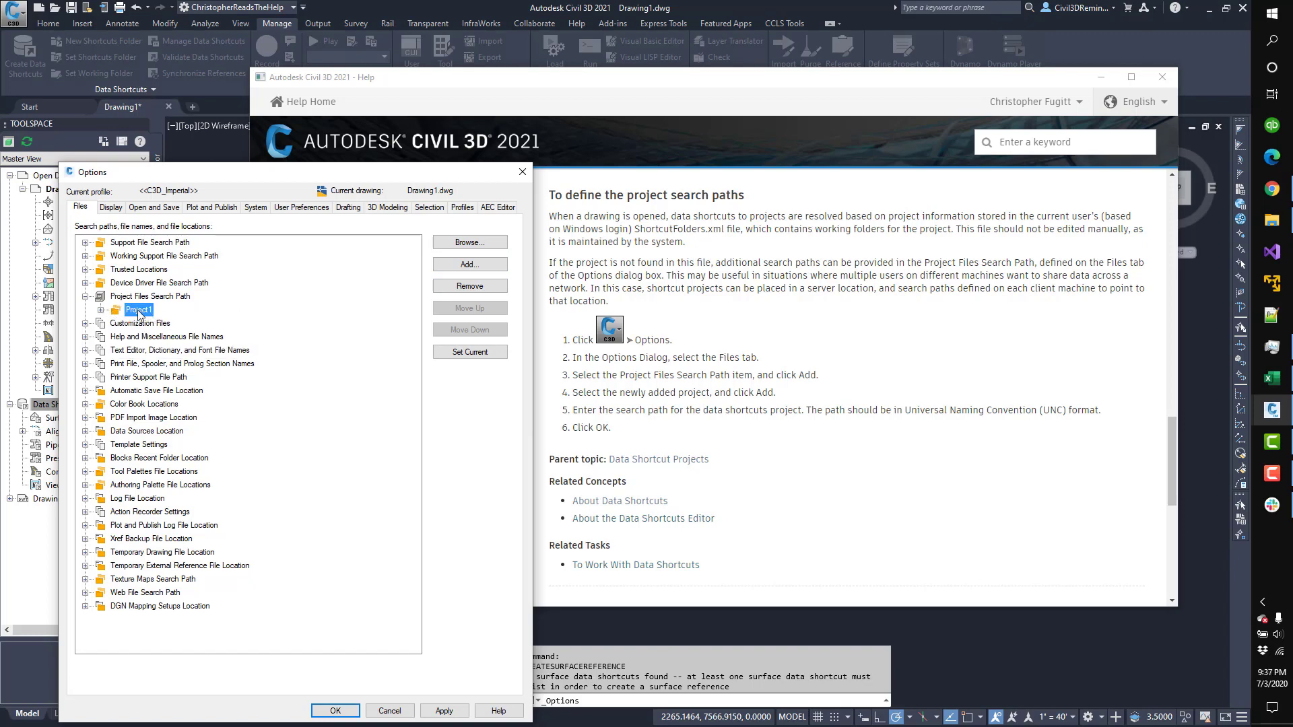
double_click(137, 312)
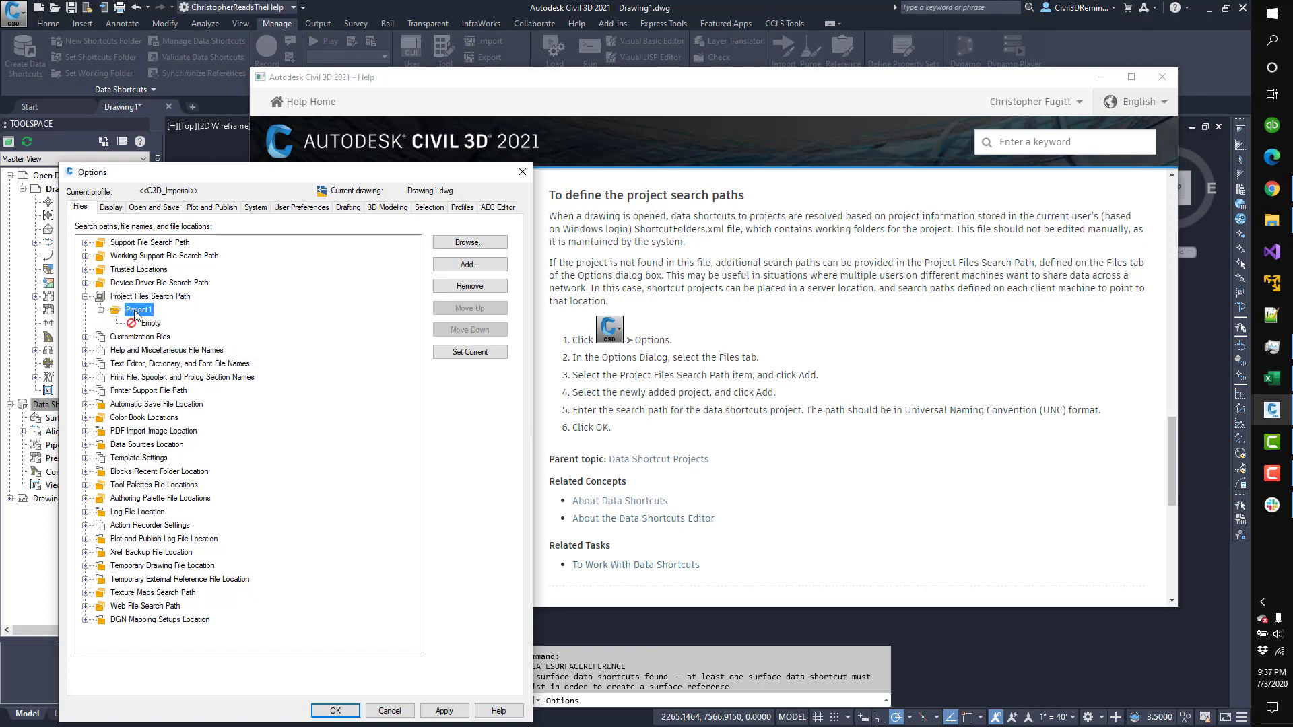
left_click(135, 310)
type("asdf")
key("Return")
- Add the Delete folder in Documents as the search path of the asdf project
left_click(458, 265)
left_click(477, 243)
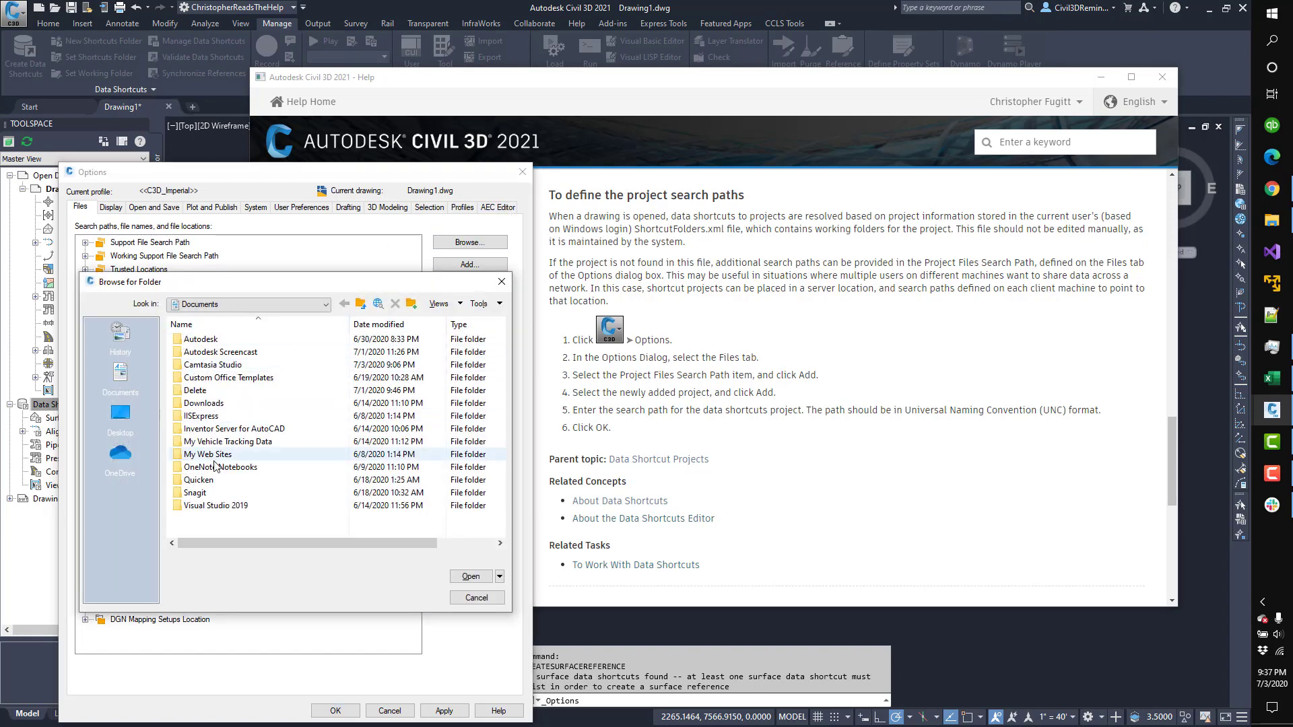
double_click(247, 390)
left_click(470, 577)
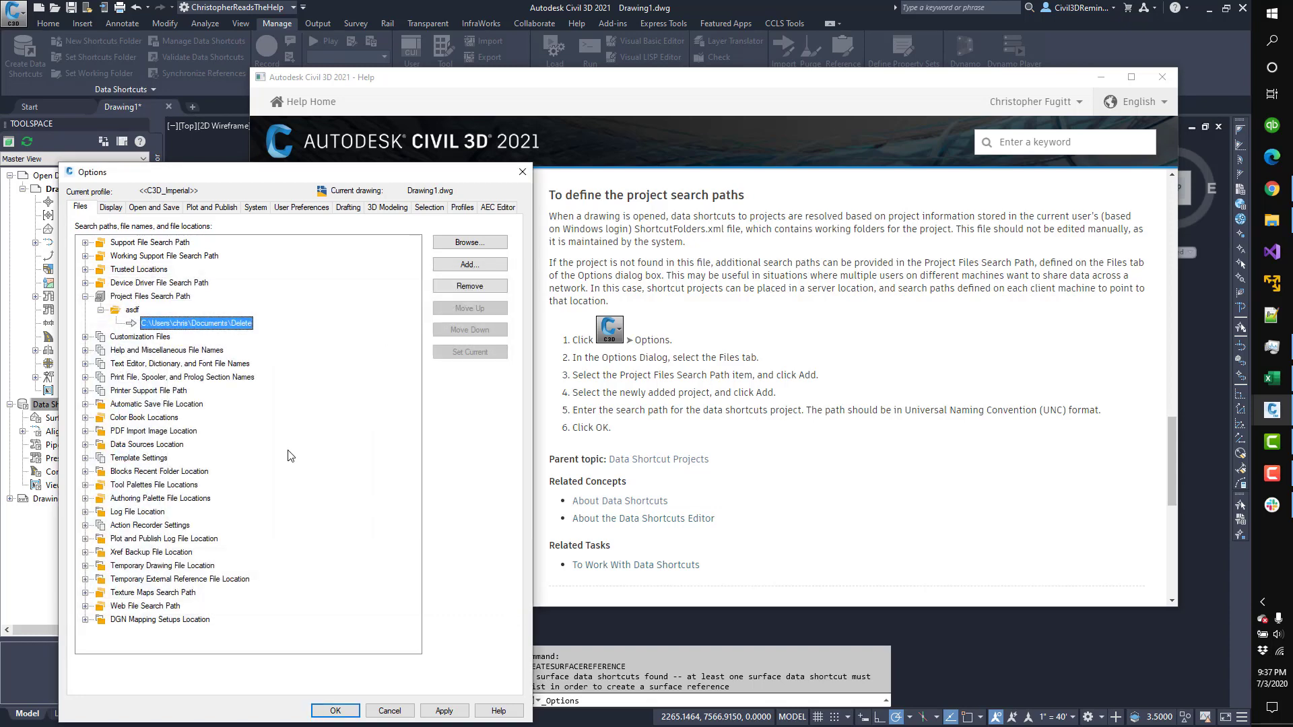
- Compare the added asdf search path with the help instructions on UNC format and defining project search paths
left_click(137, 312)
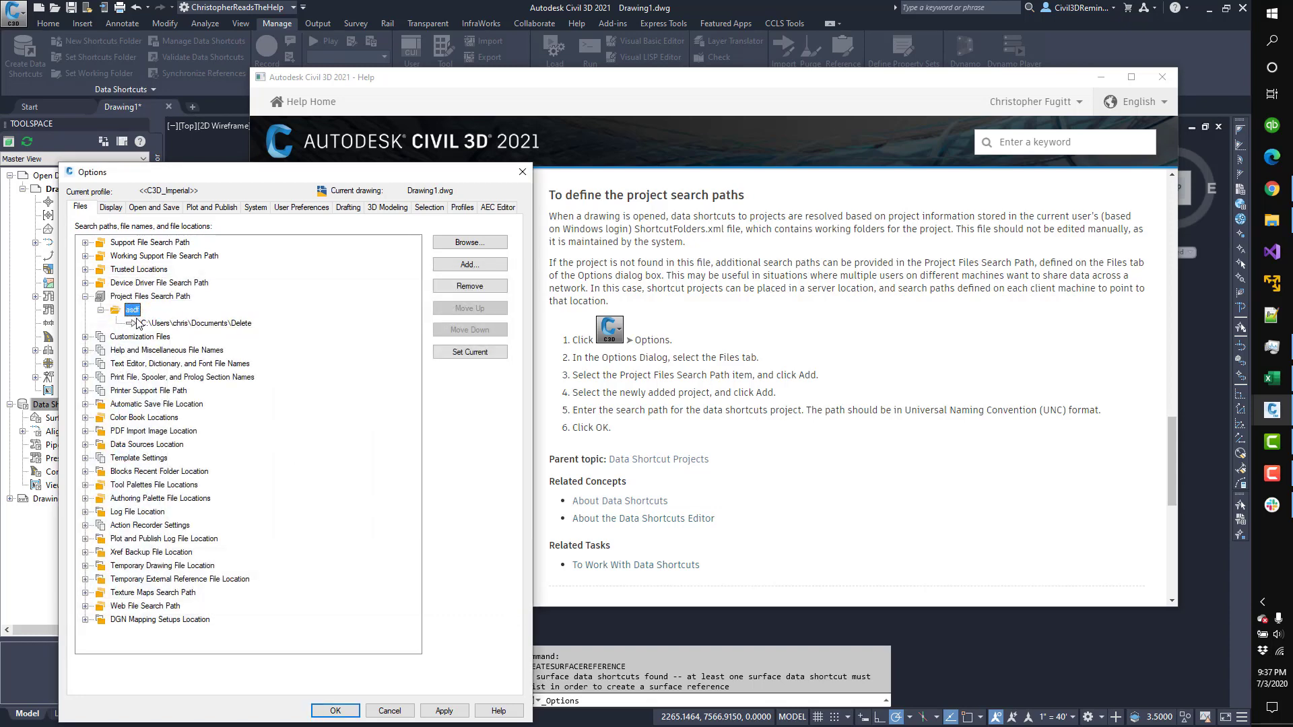
left_click(144, 324)
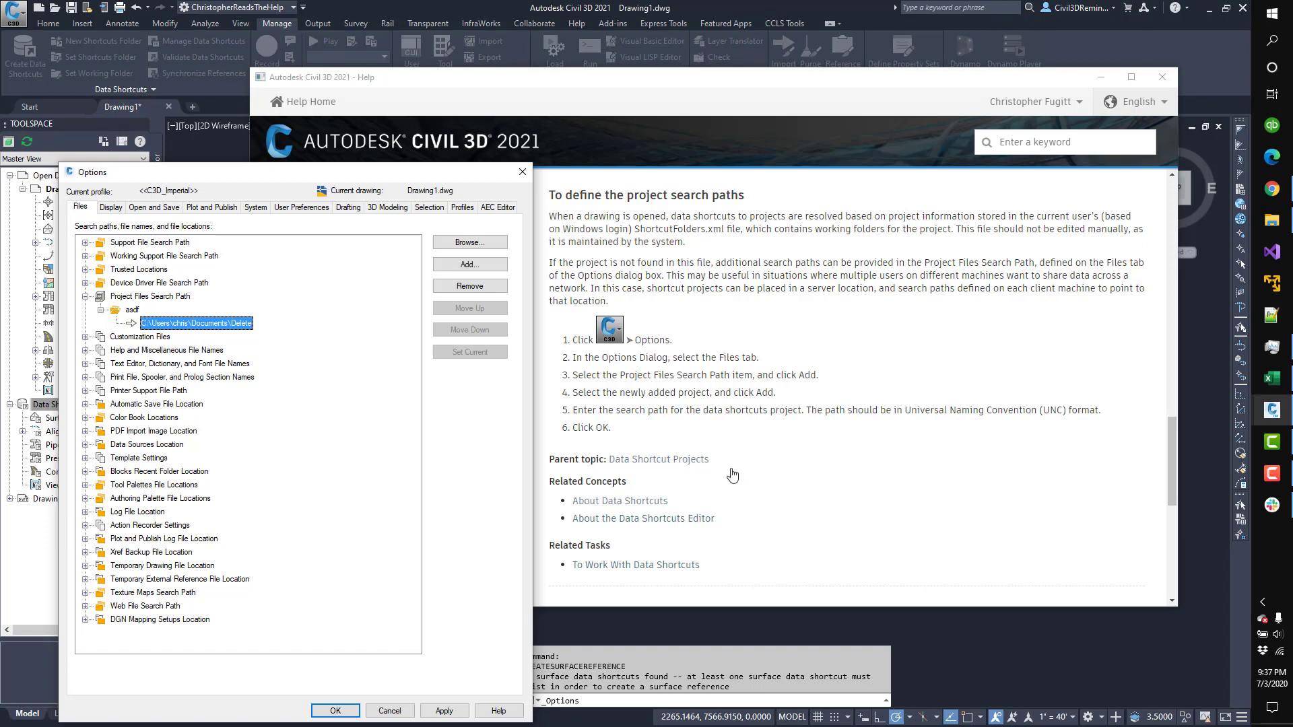
left_click(1055, 410)
double_click(1054, 410)
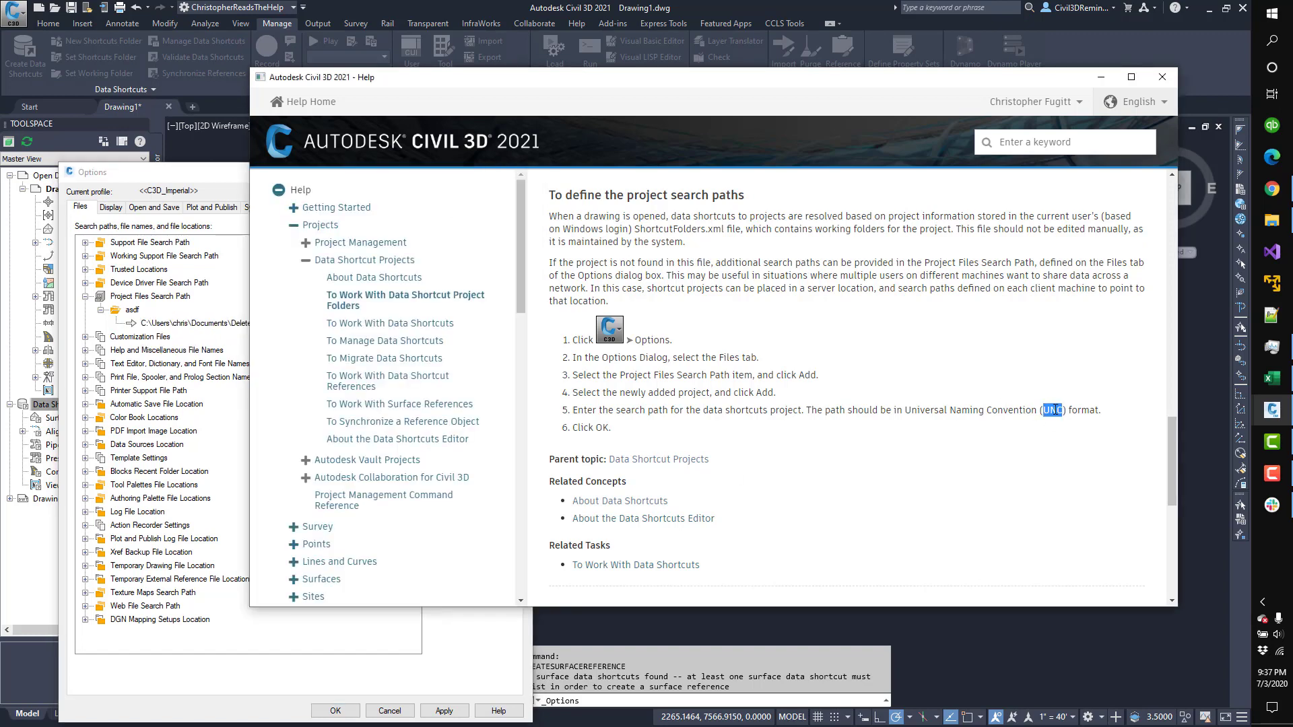
double_click(581, 430)
scroll(582, 432, "up", 1)
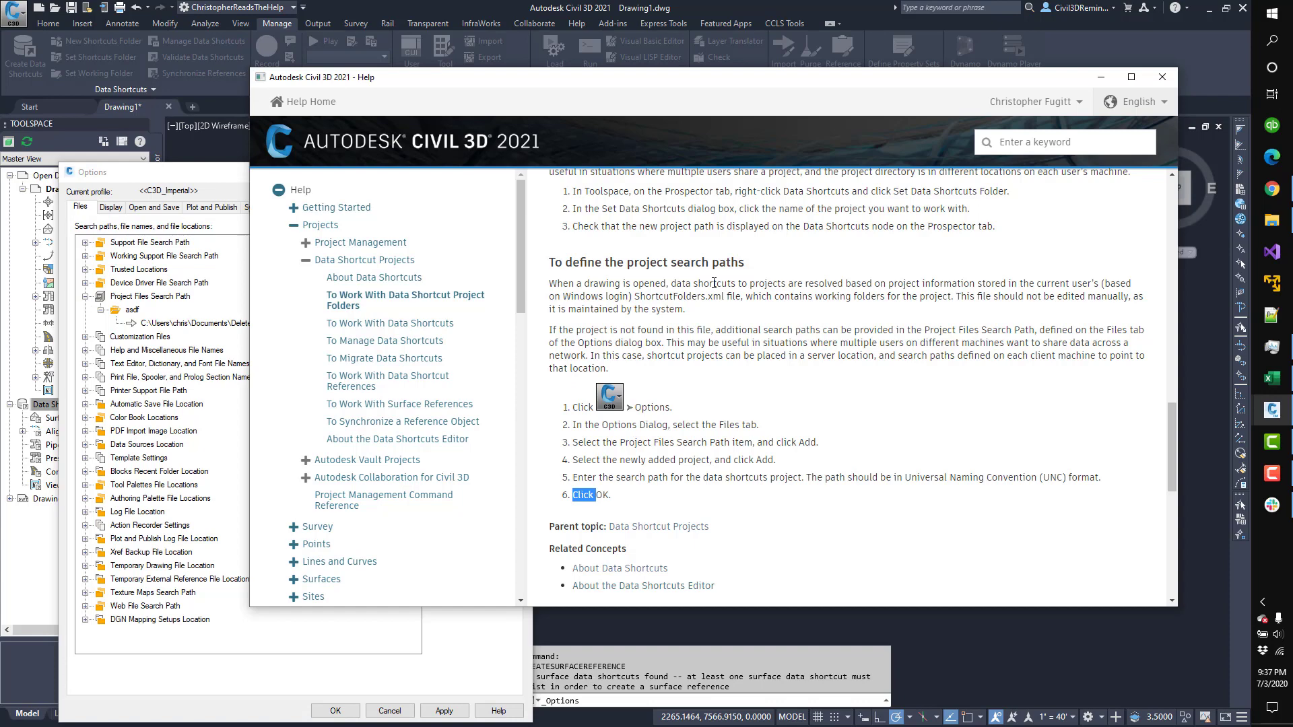
scroll(713, 283, "down", 2)
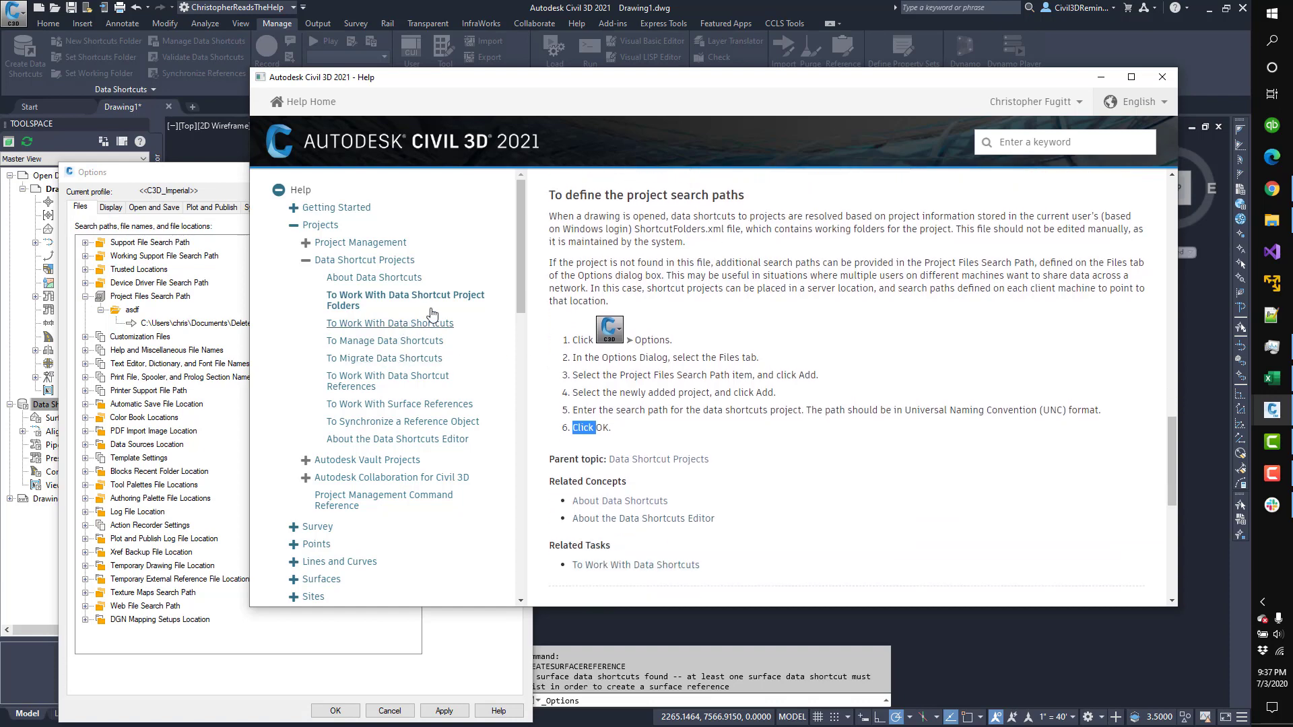
- Copy the heading "To define the project search paths" from the help article and accept the changes in Options
left_click_drag(547, 195, 751, 197)
right_click(703, 204)
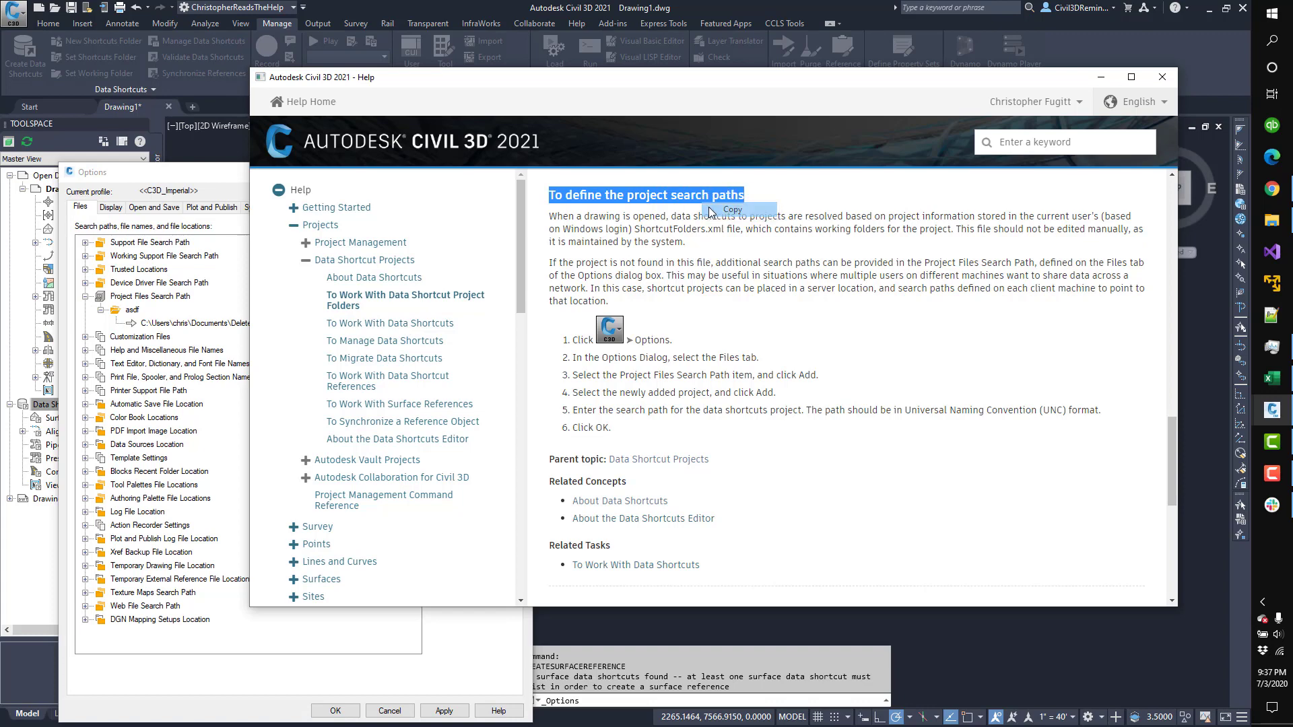
left_click(727, 209)
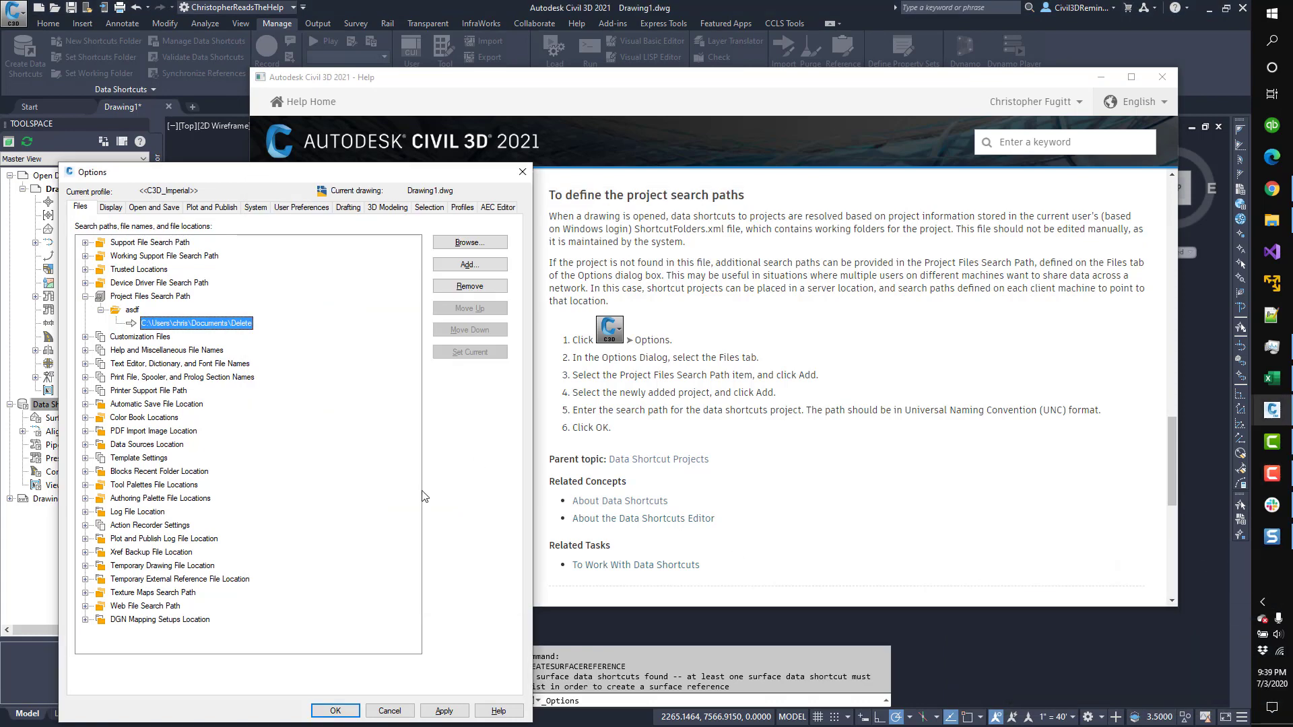
left_click(336, 711)
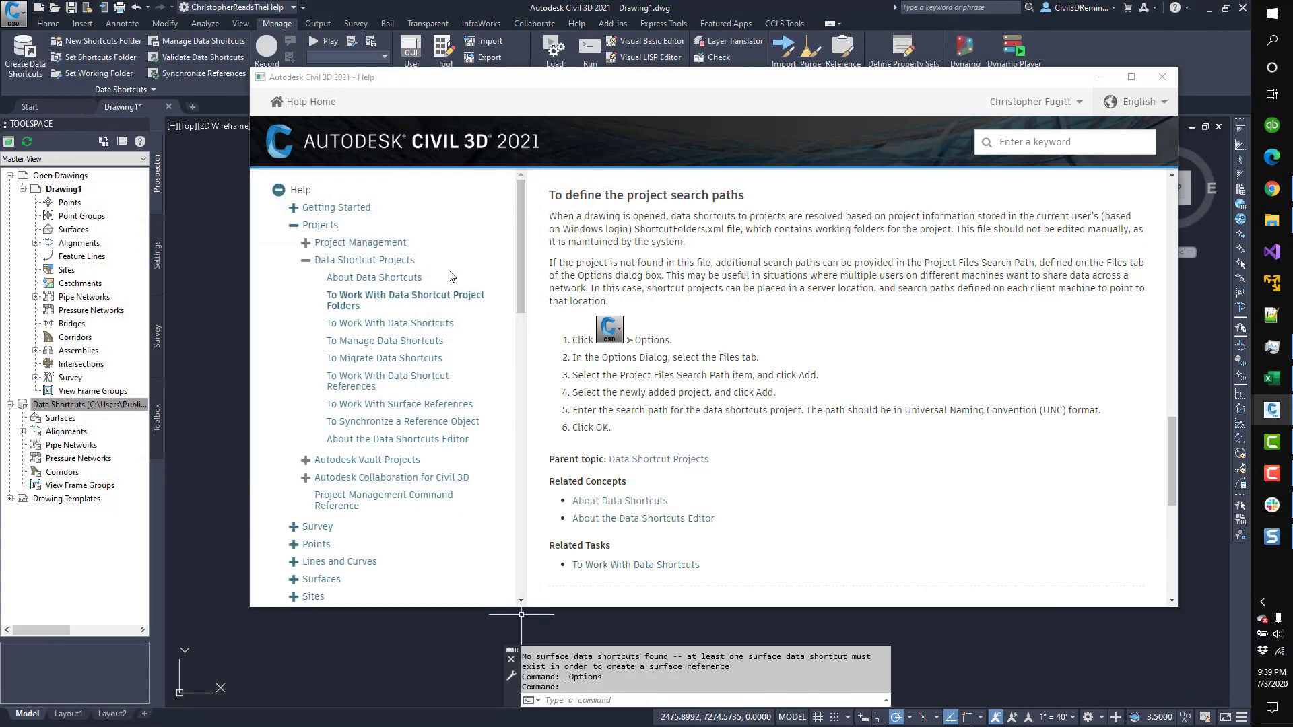
left_click_drag(749, 196, 538, 206)
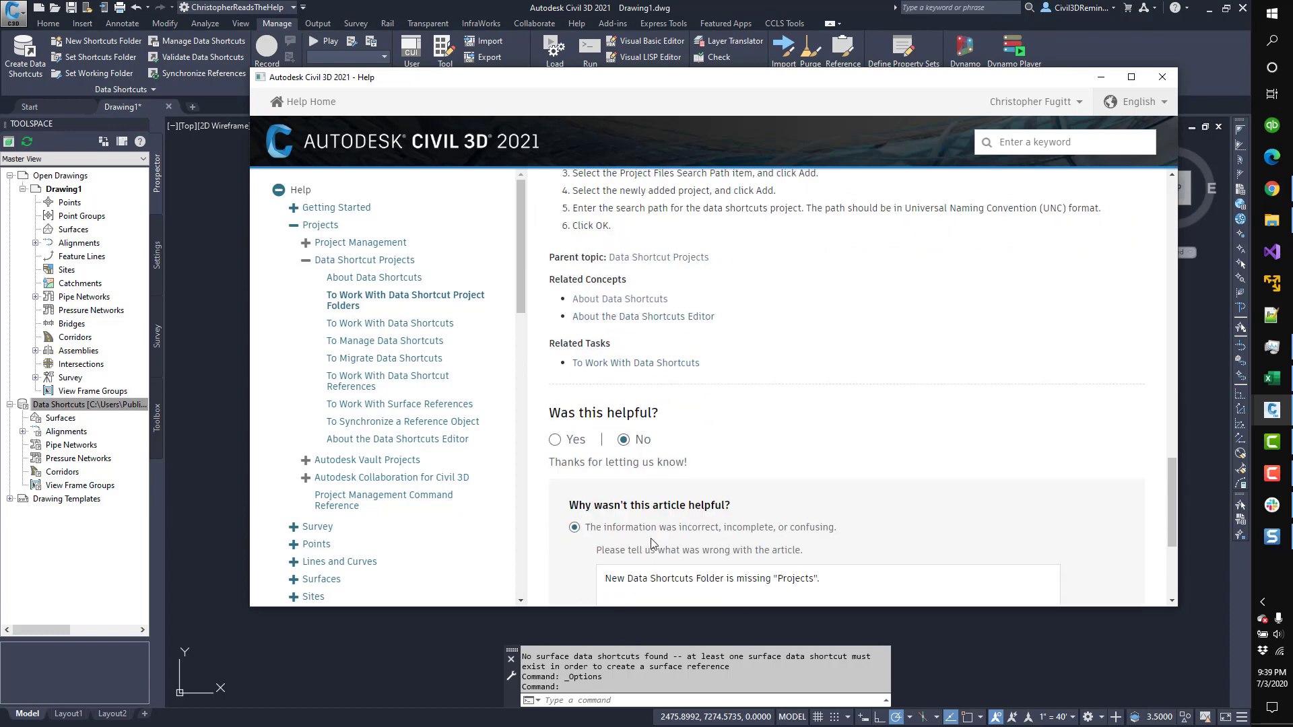
- Add to the article feedback that the search order in "To define the project search paths" and its performance effect with thousands of projects are unclear, and submit it
scroll(632, 512, "down", 3)
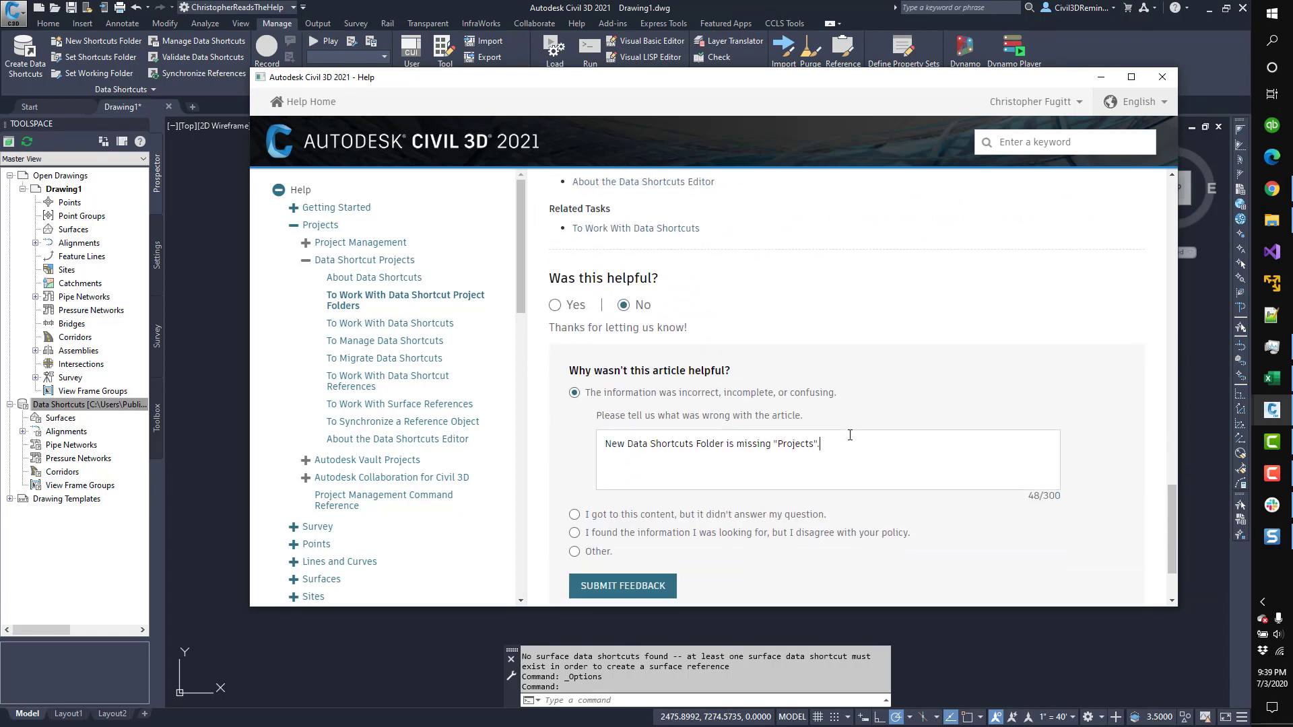
key("Return")
key("Return")
type("I'm n")
type("to su")
key("BackSpace")
key("BackSpace")
key("BackSpace")
key("BackSpace")
type("ot sure on the search order in the \"To define the project search paths\"")
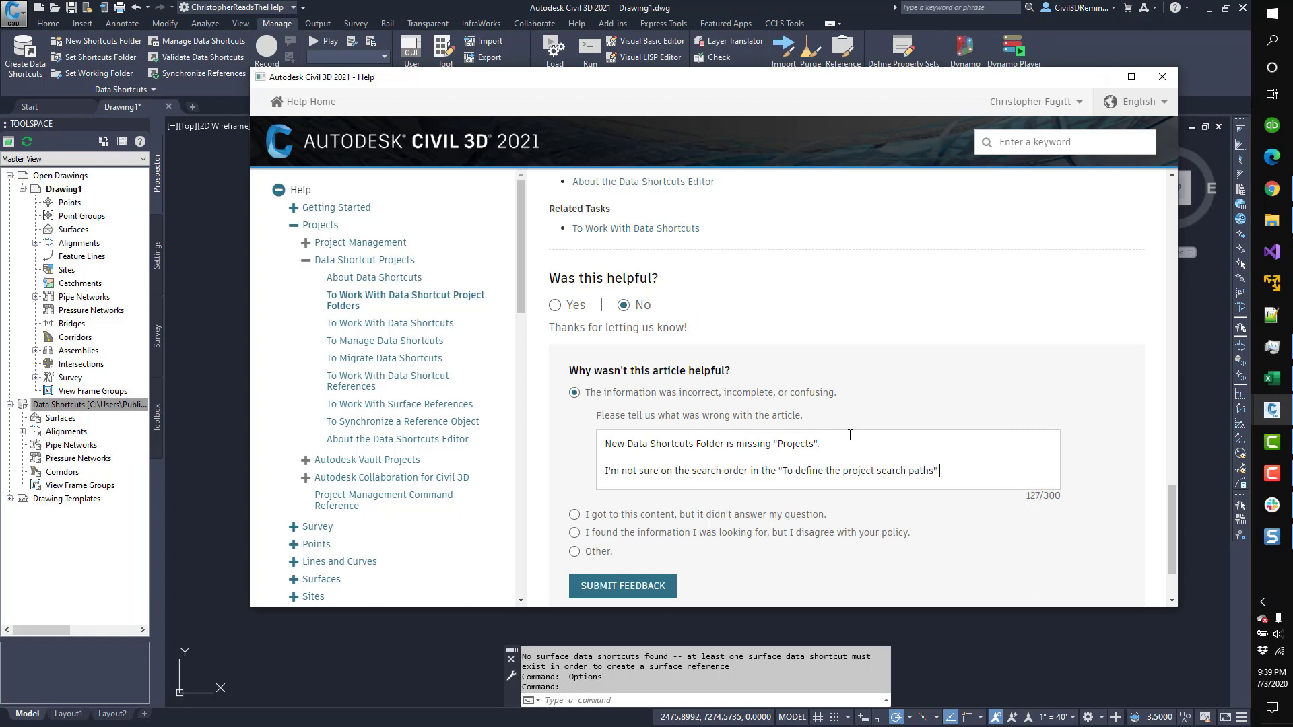
type(" and how it will affect perfor")
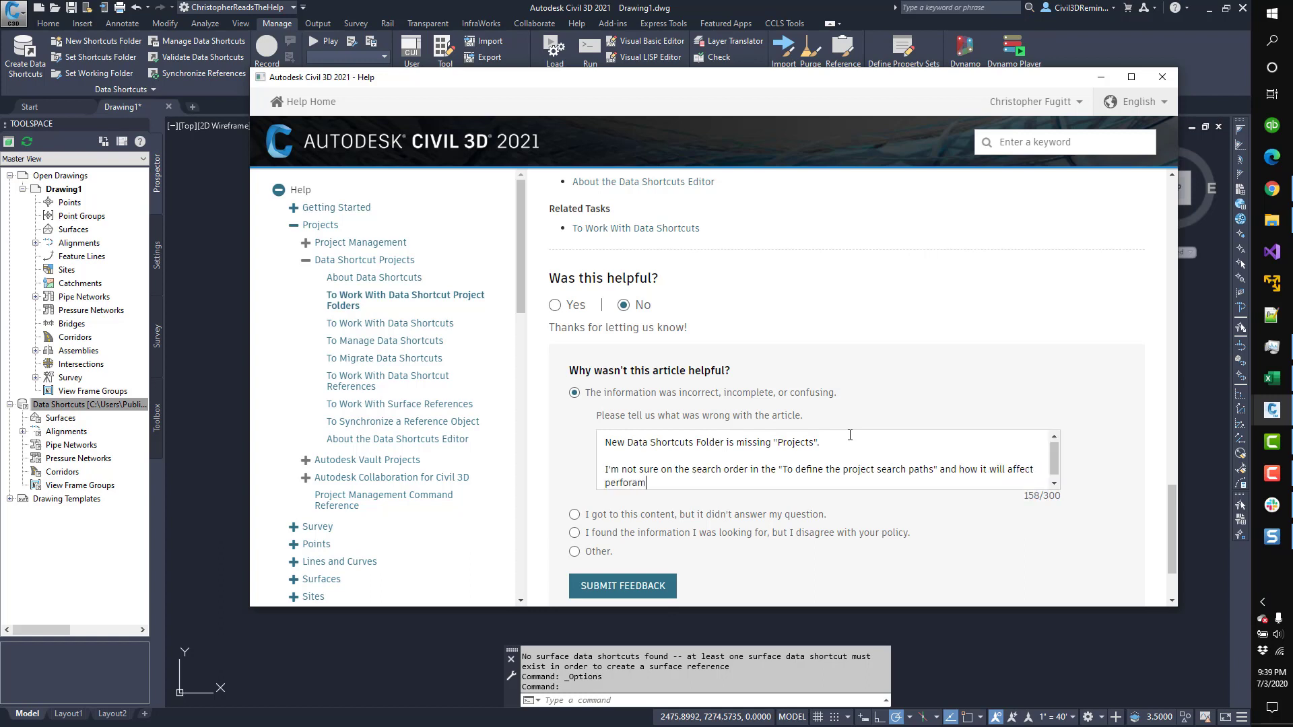
type("mance if I have thousands of projects.")
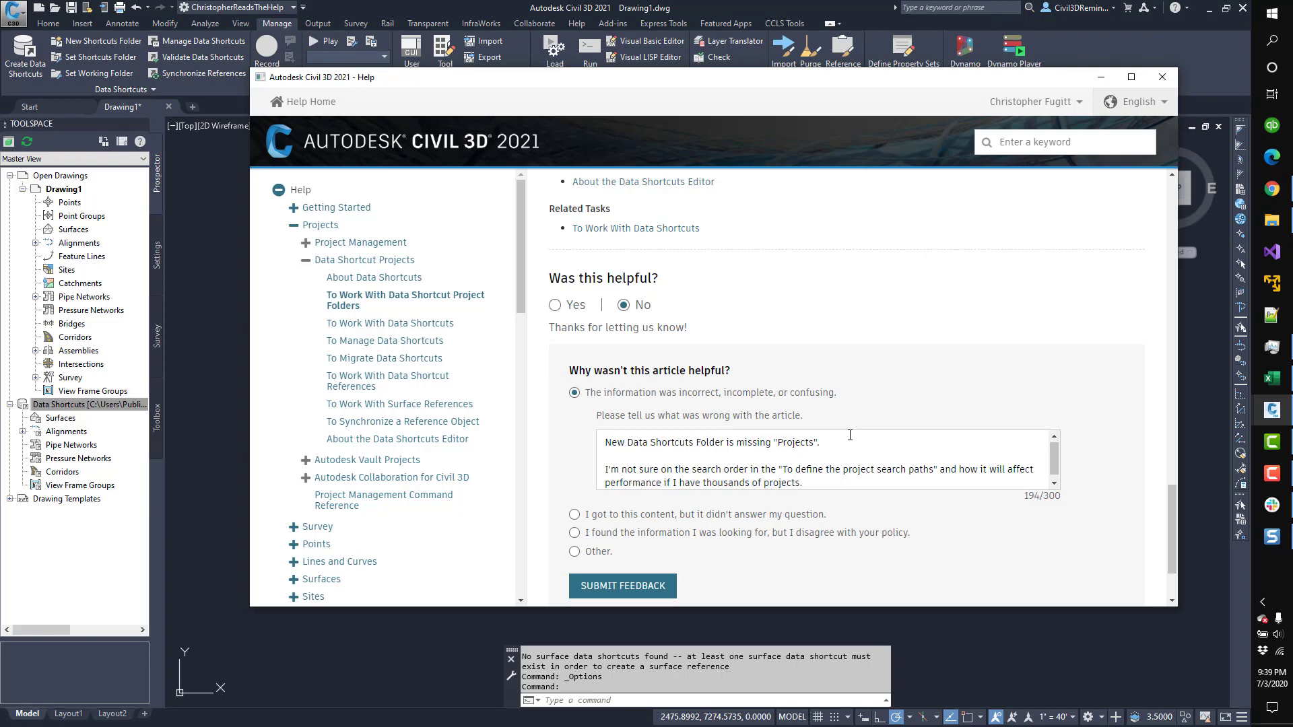
left_click(689, 579)
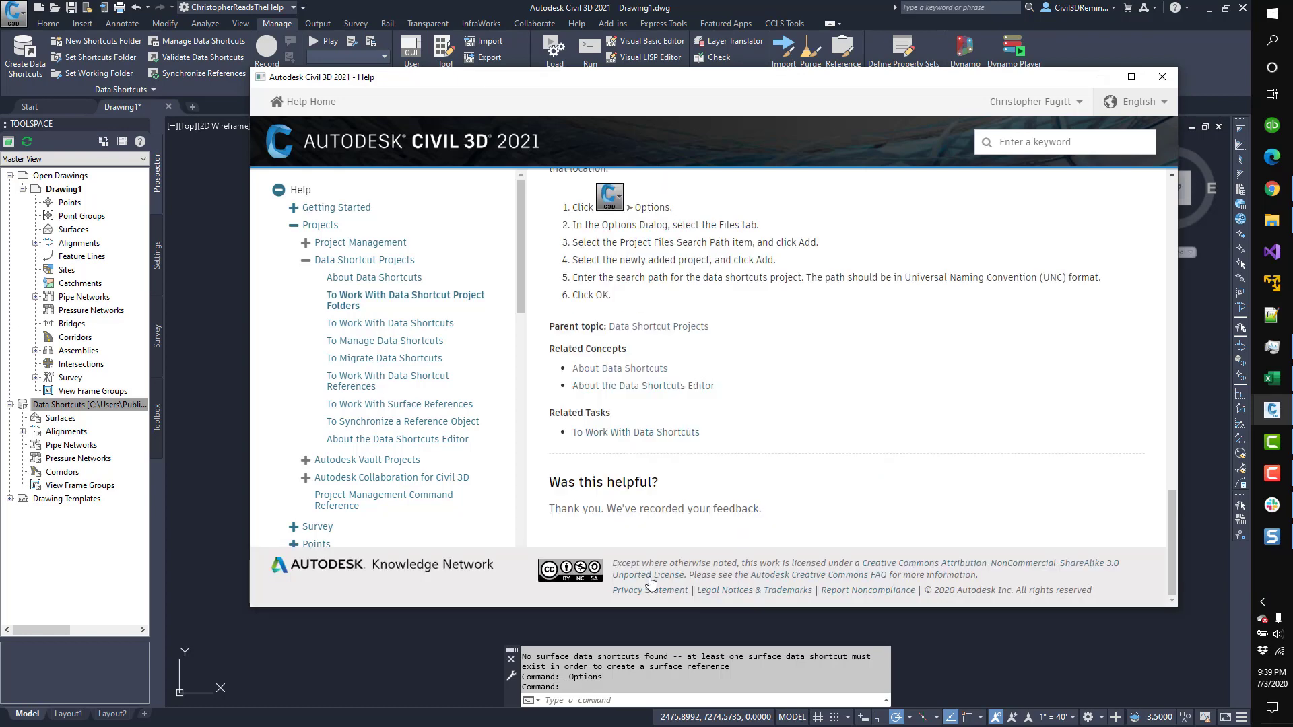
- Open the To Work With Data Shortcuts help topic and read the instructions for creating data shortcuts
left_click(407, 325)
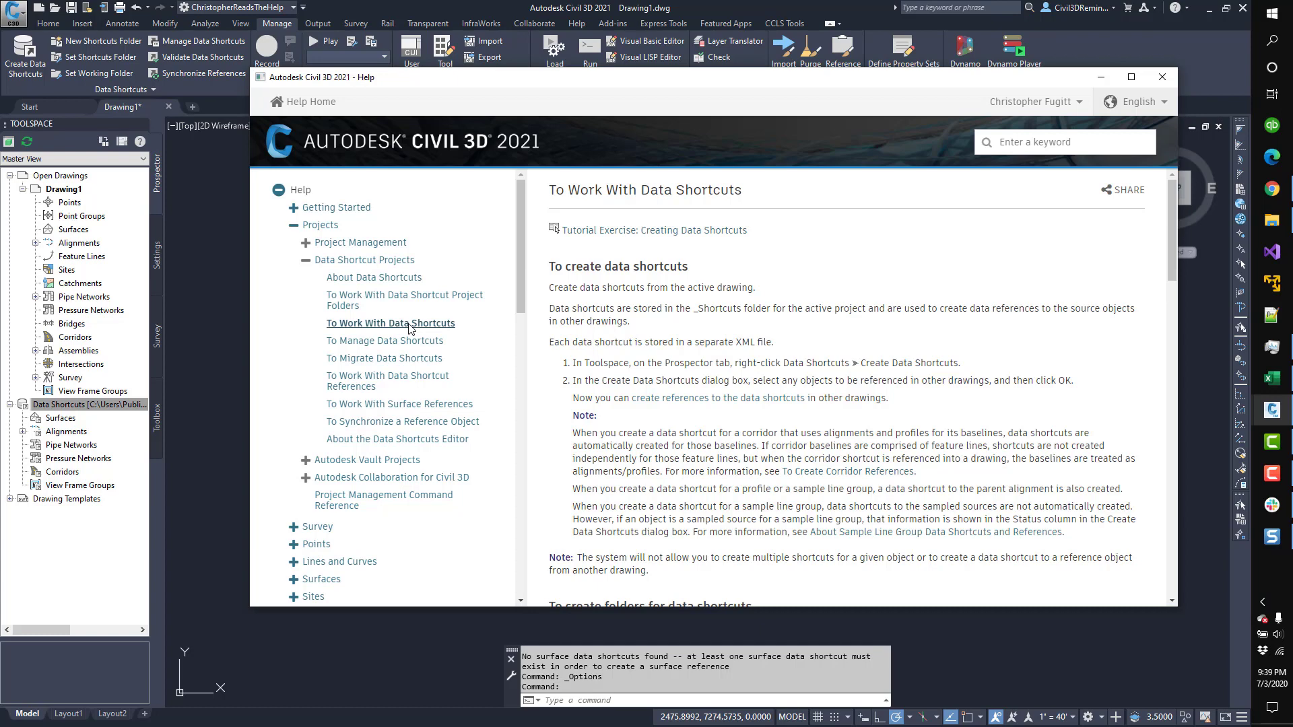
scroll(554, 369, "down", 2)
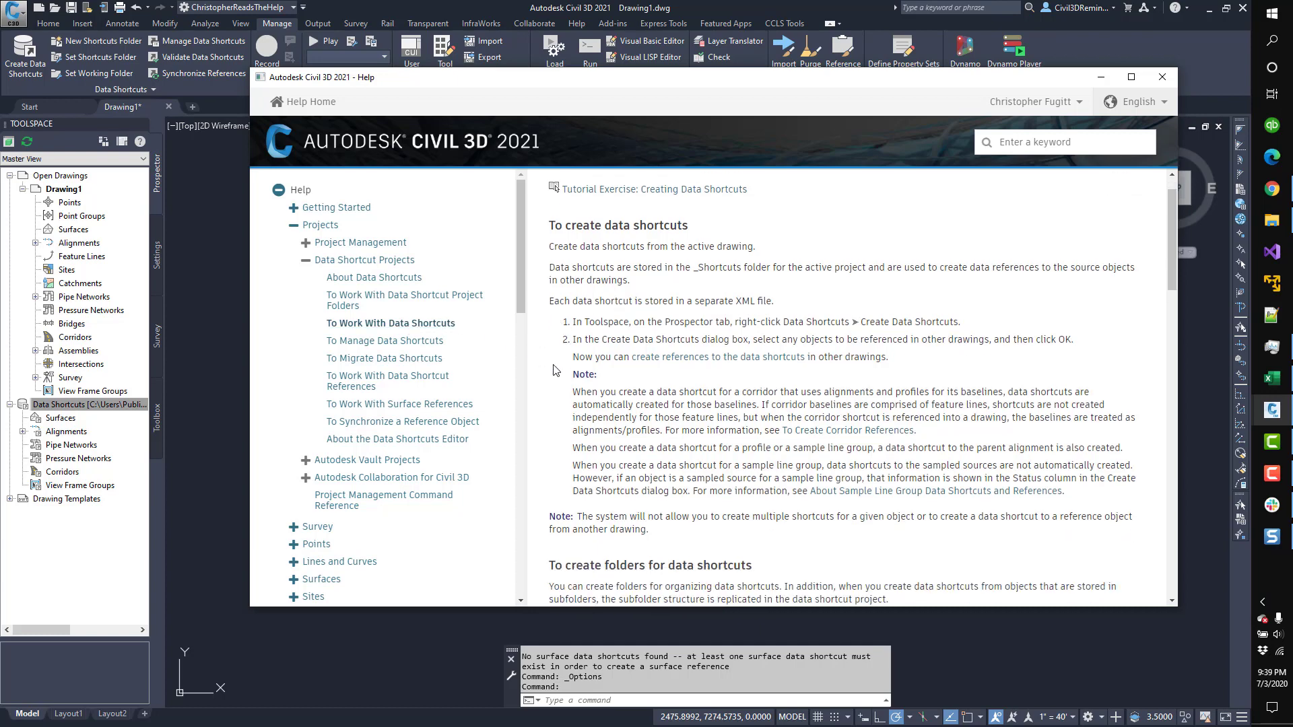
scroll(554, 370, "down", 1)
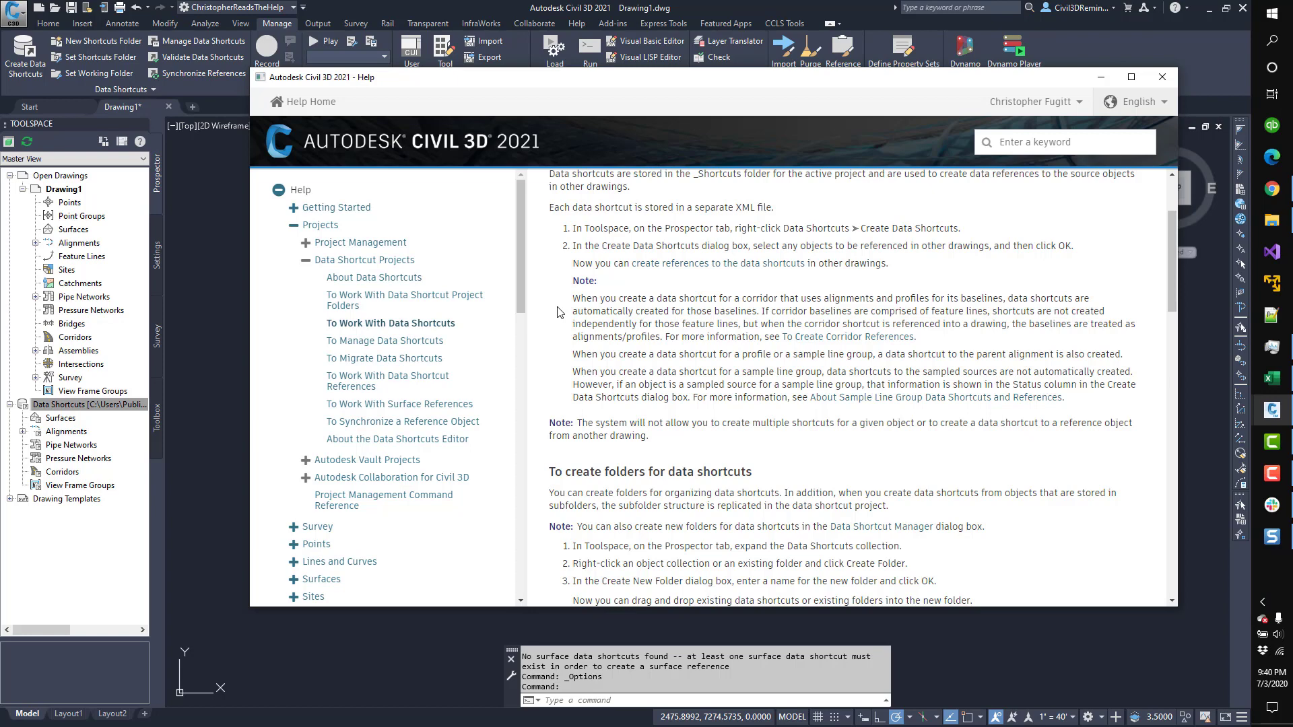
right_click(107, 401)
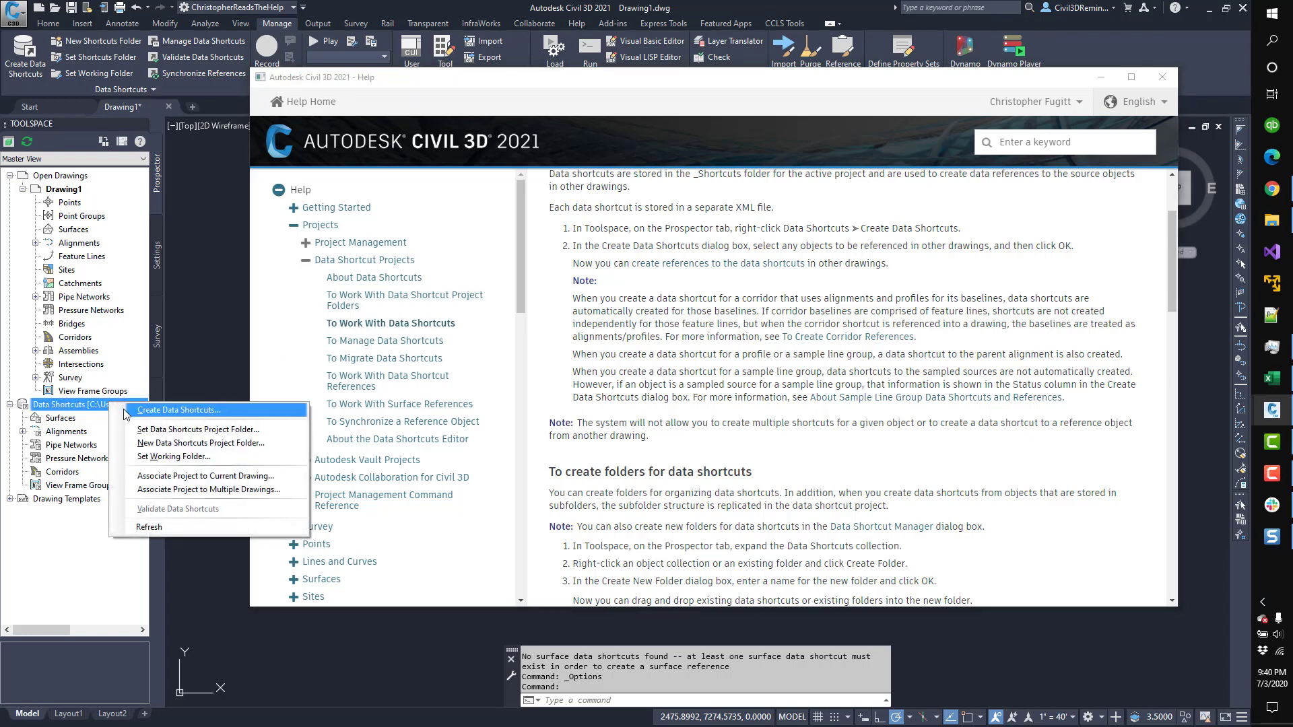
left_click(124, 409)
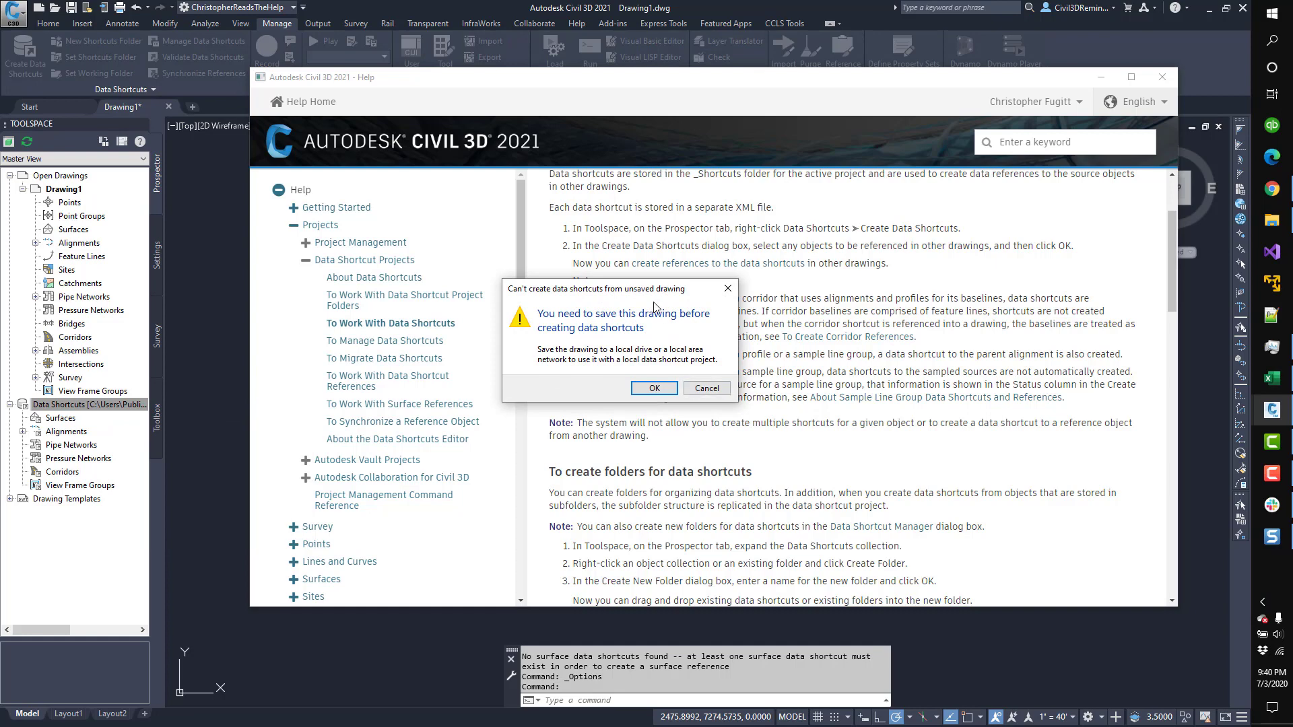
left_click(652, 387)
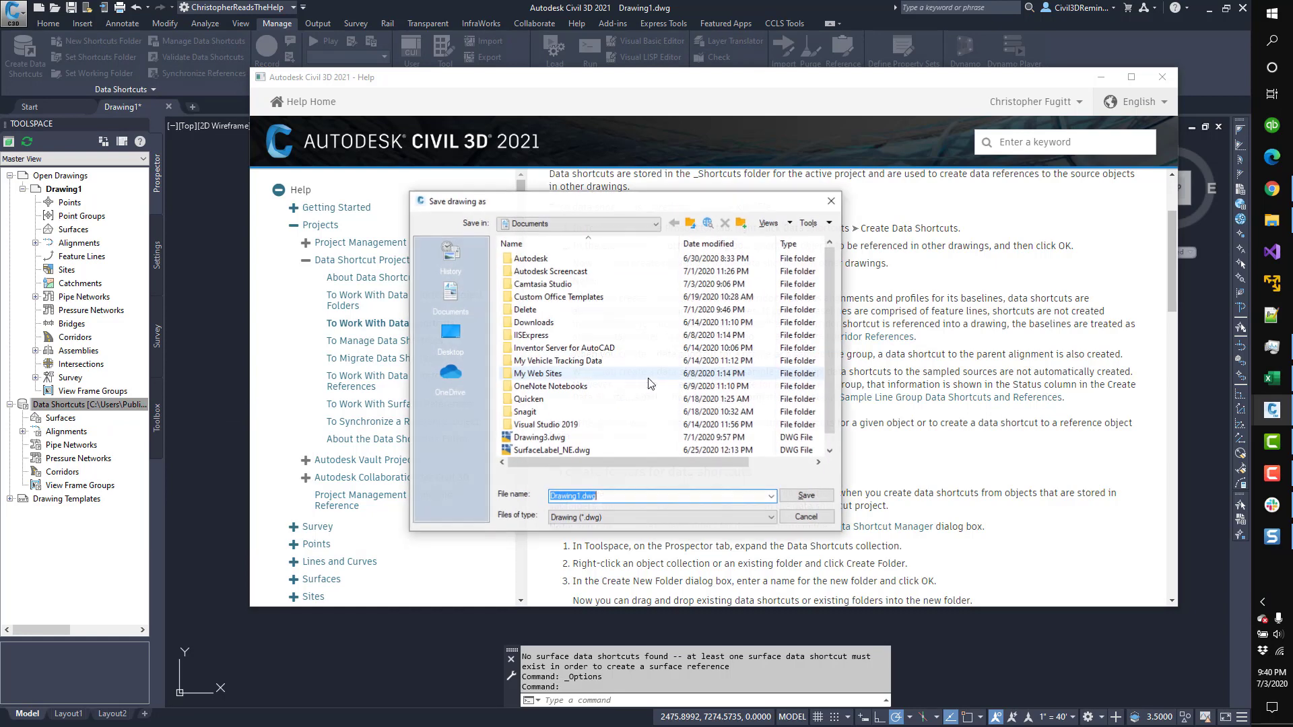
left_click(806, 517)
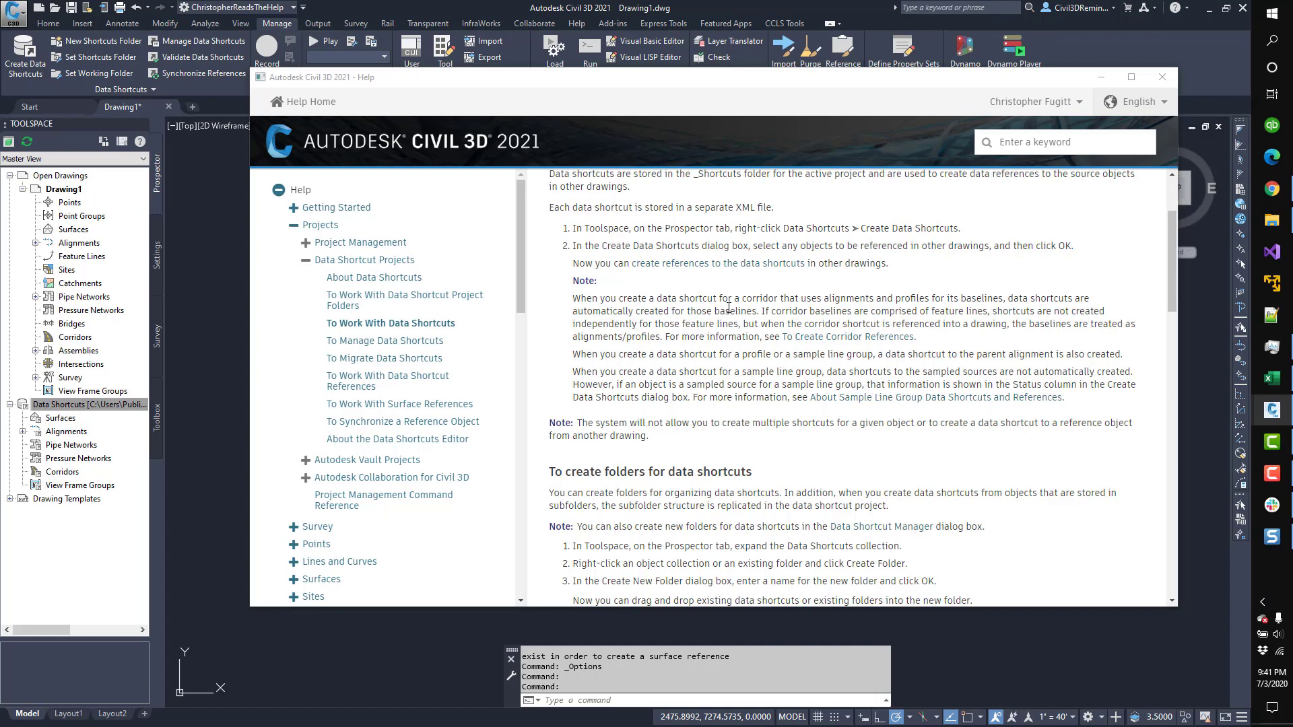
- Create a folder named test in the Pipe Networks collection of the data shortcuts
scroll(729, 308, "down", 4)
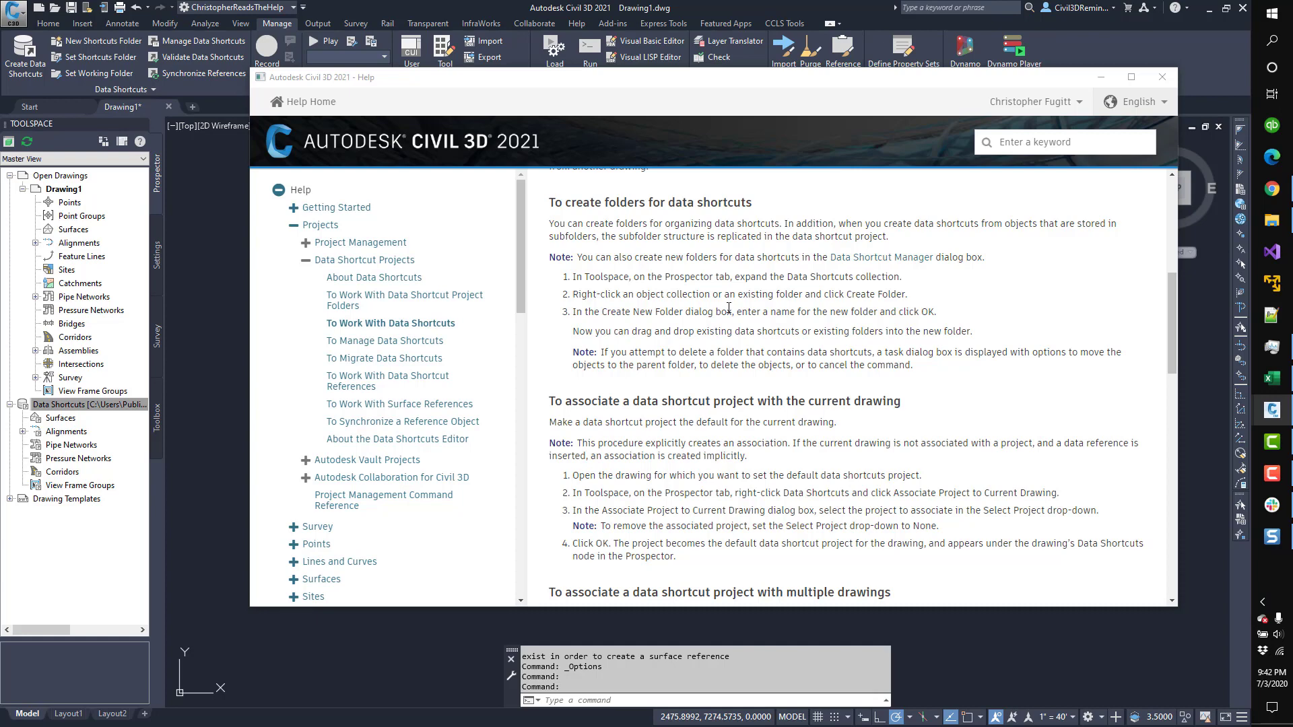
right_click(77, 450)
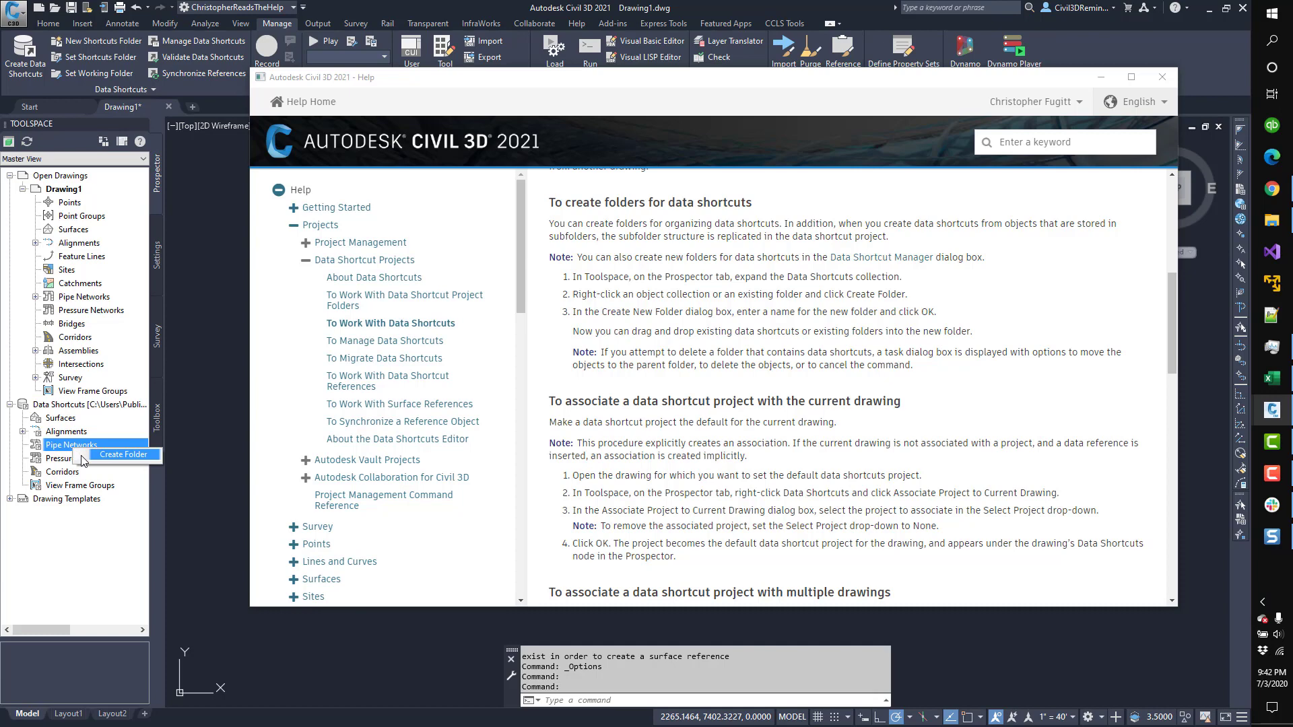
left_click(108, 455)
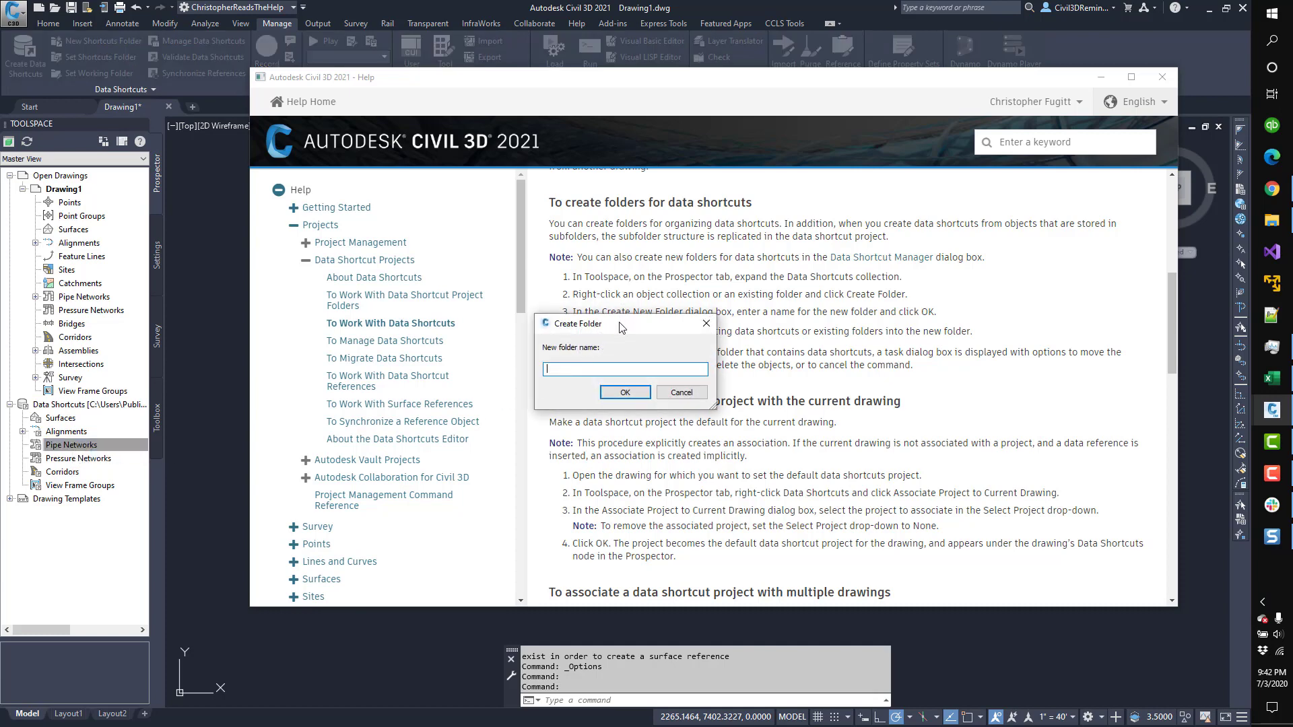
left_click_drag(620, 327, 421, 348)
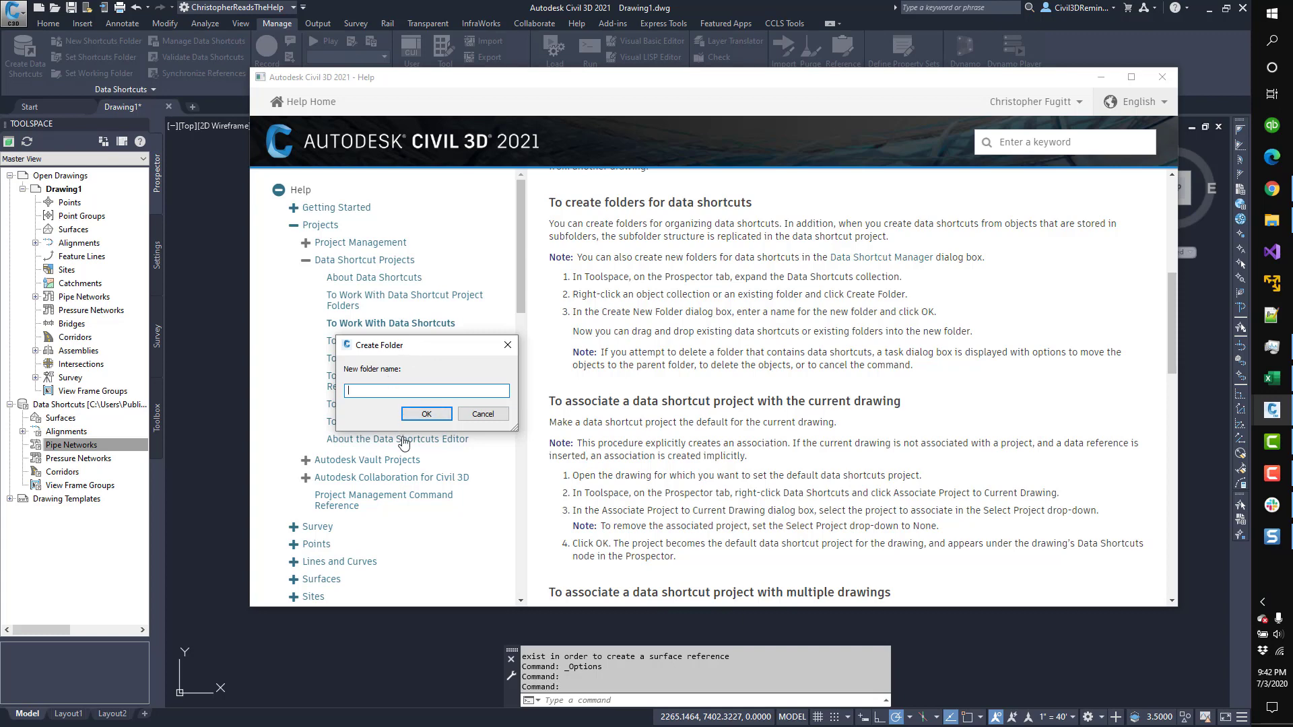
type("test")
left_click(417, 413)
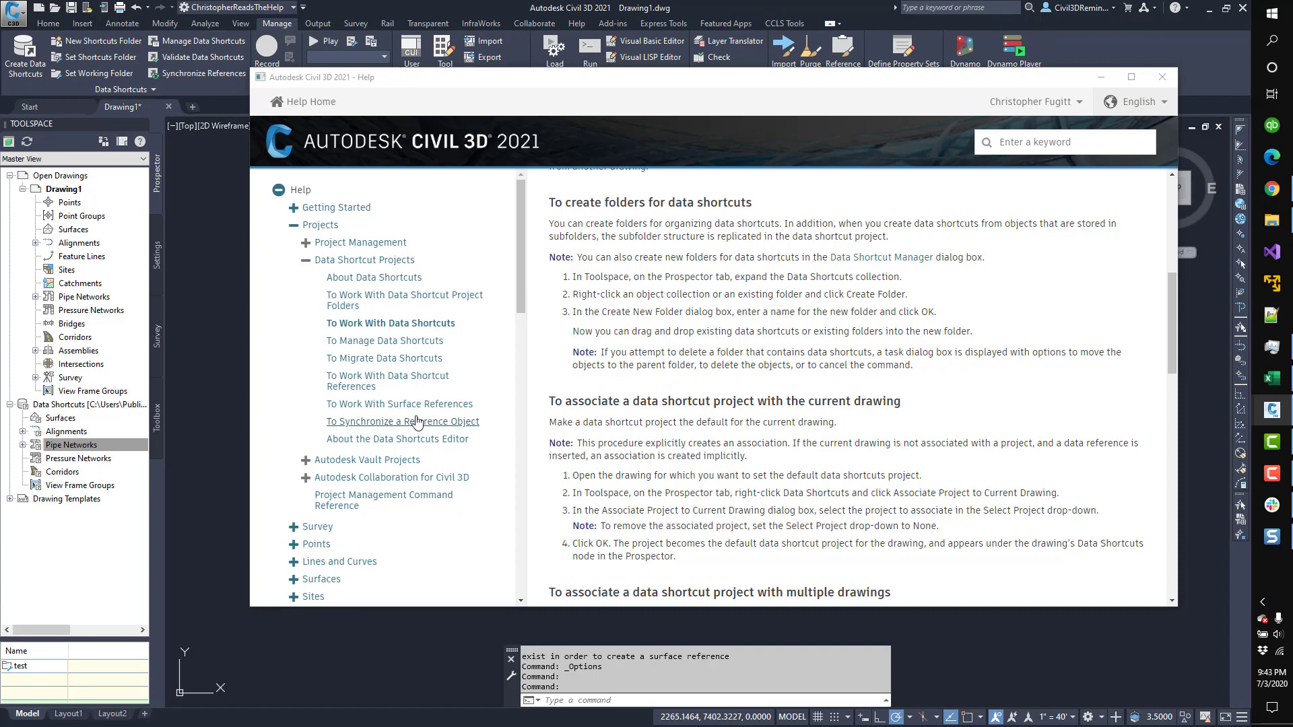
- Create an empty layout alignment of type Centerline with the default name, no site, Proposed style and All Labels, and close the layout tools
scroll(556, 405, "down", 3)
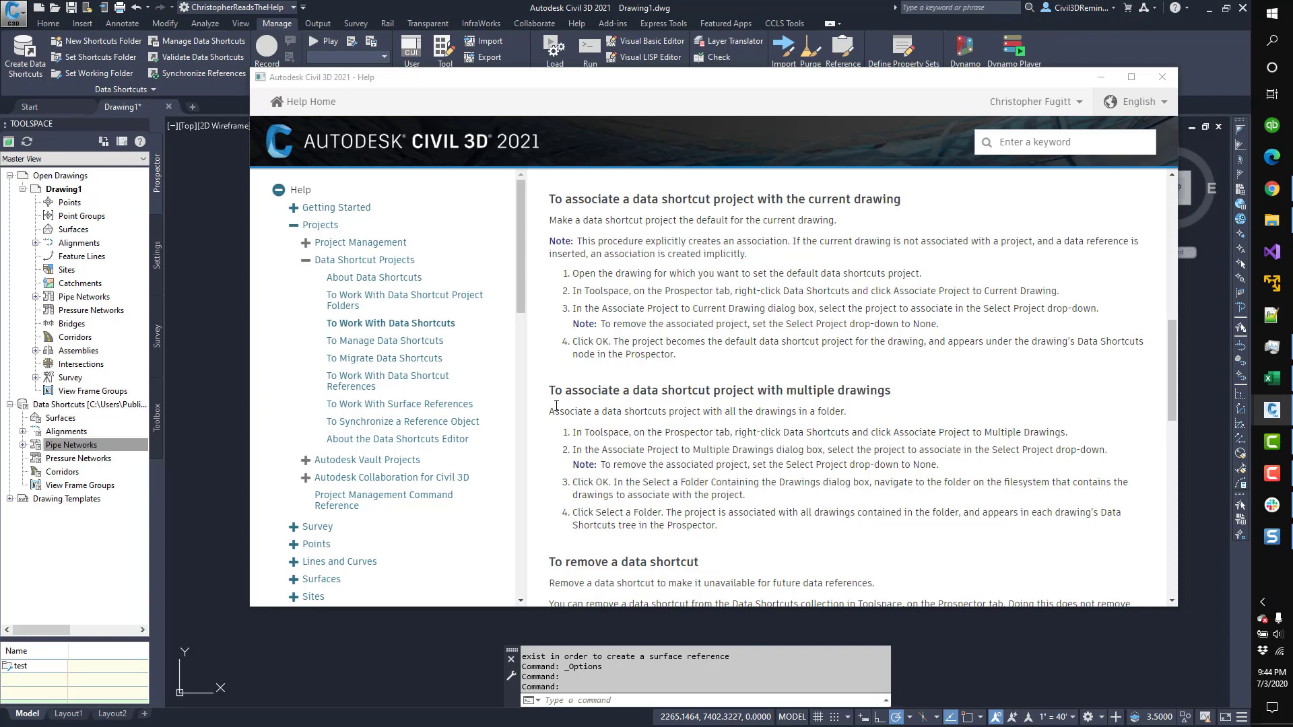
scroll(532, 449, "down", 3)
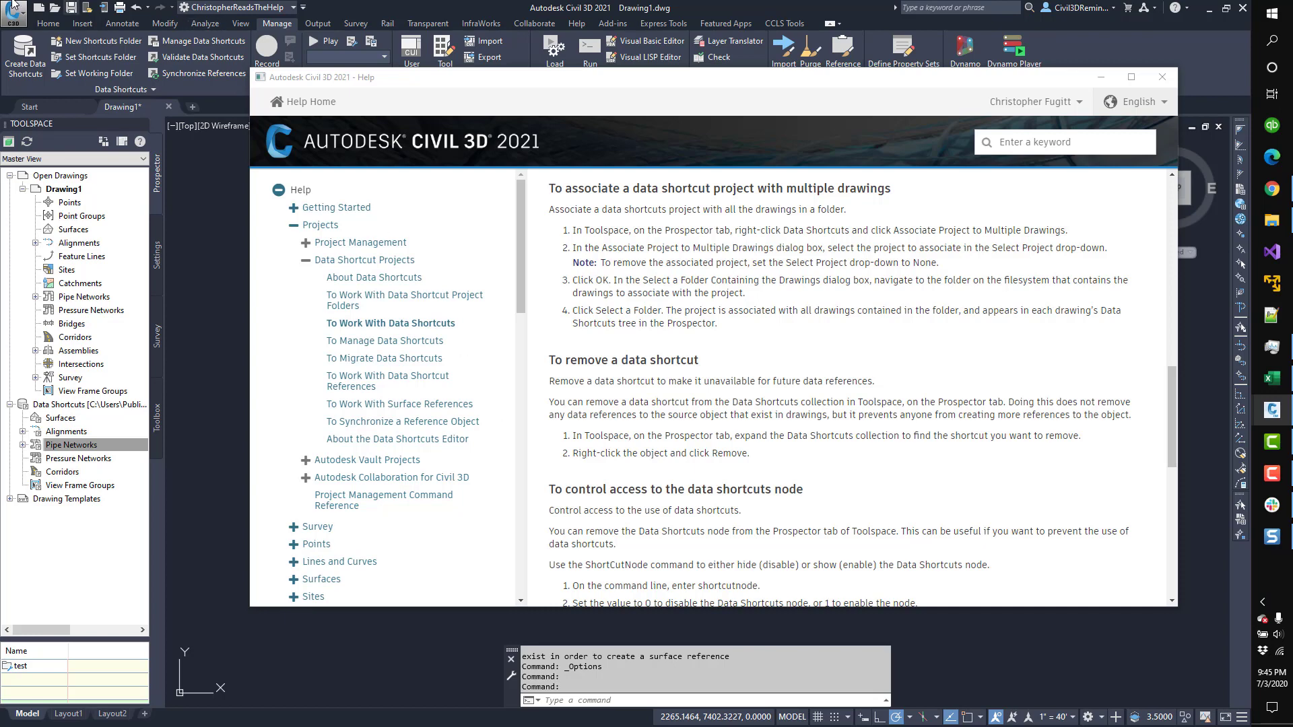
left_click(43, 23)
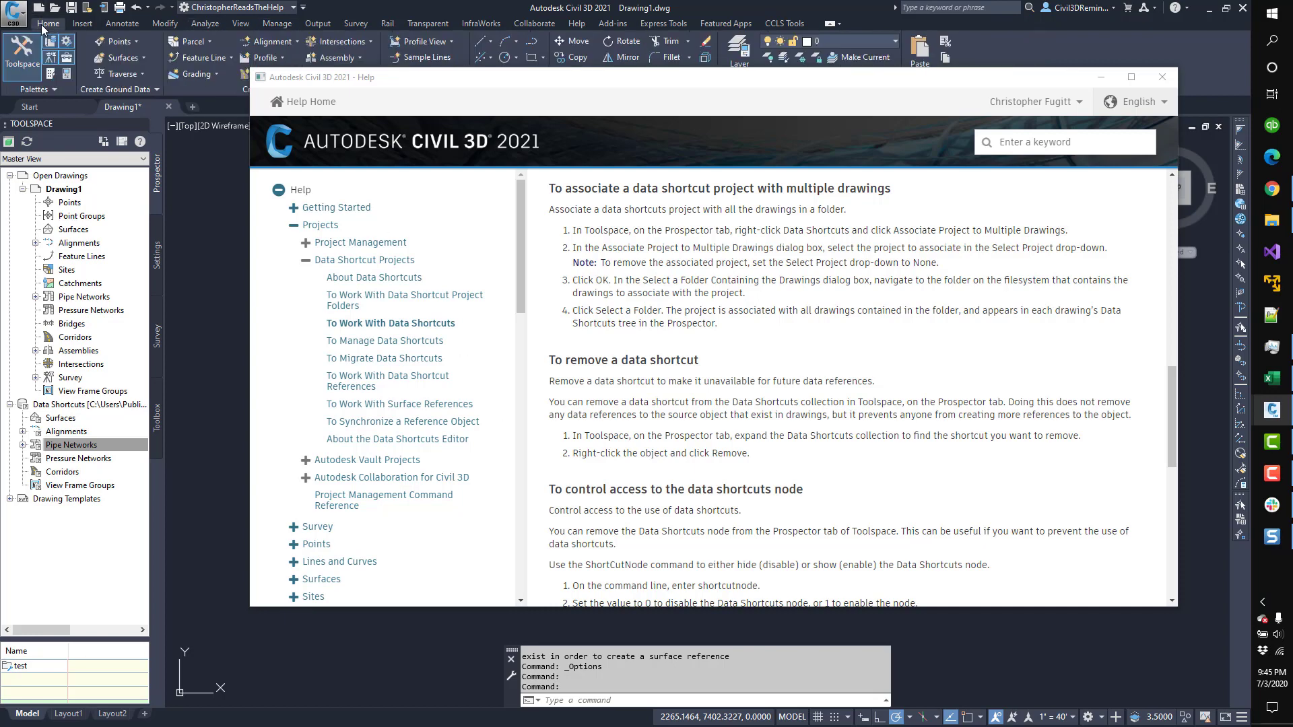
left_click(277, 43)
left_click(286, 57)
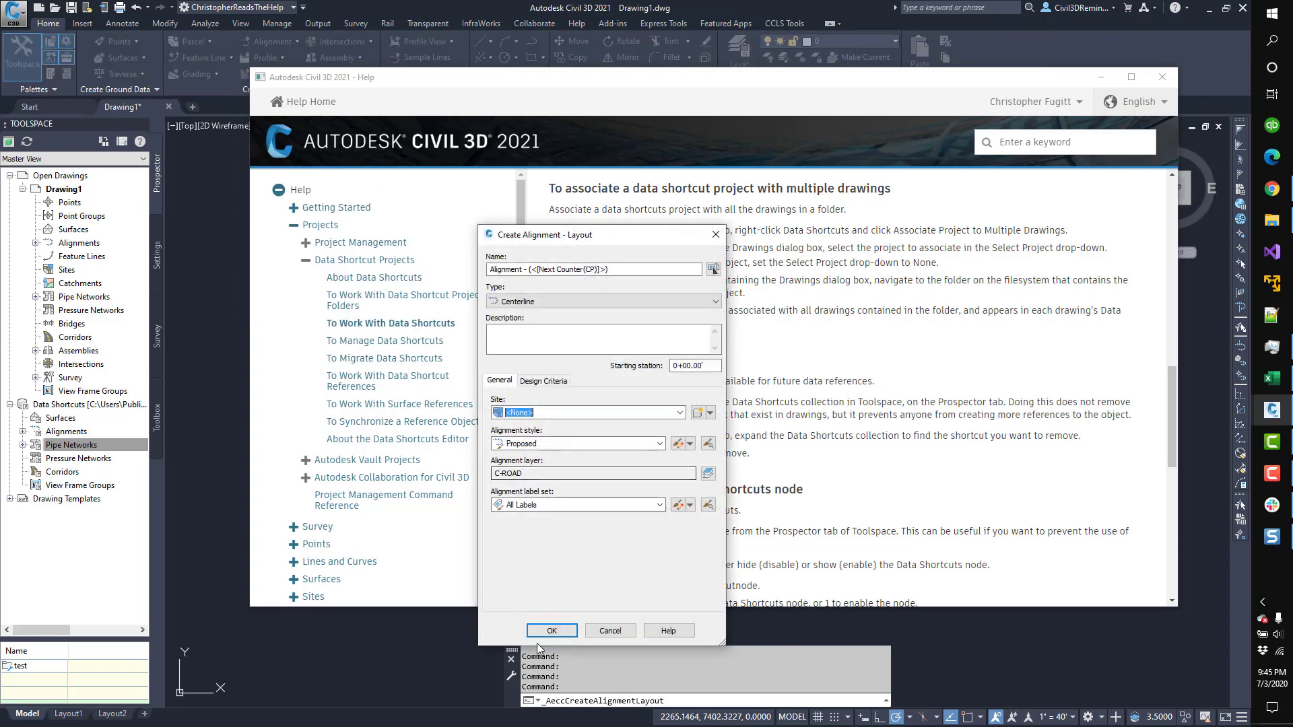
left_click(551, 630)
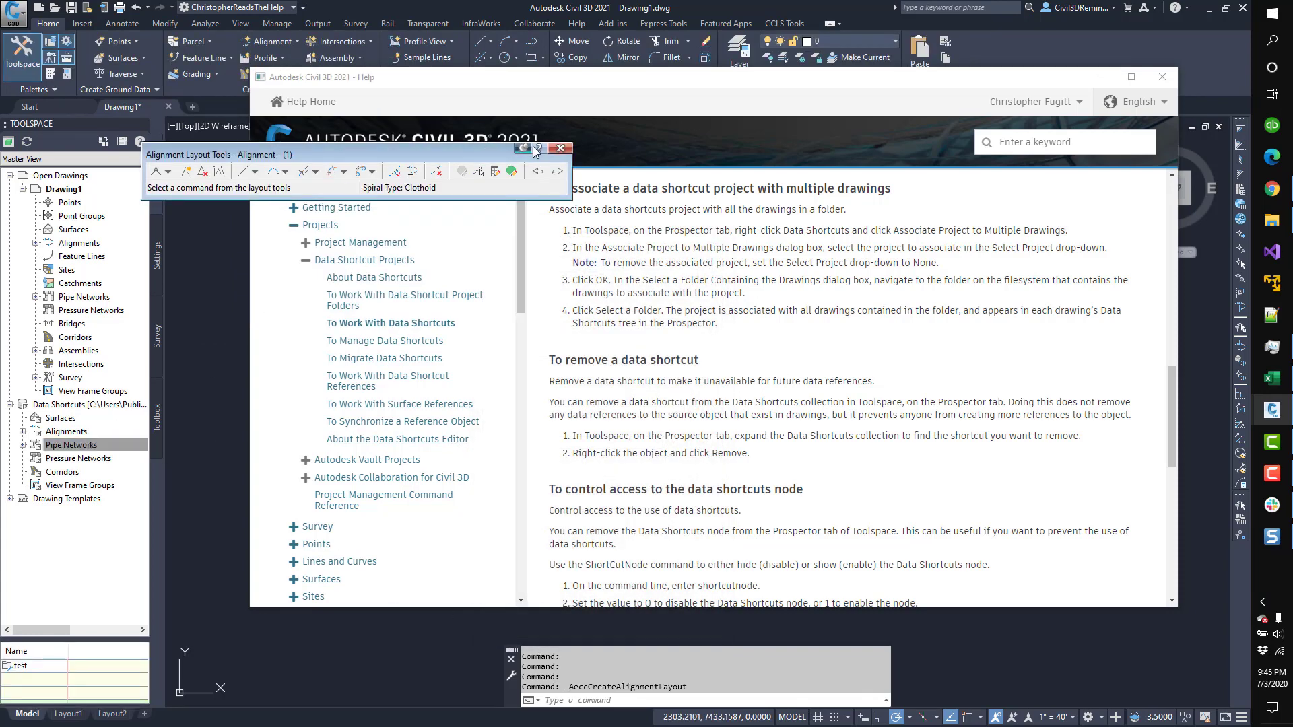
left_click(560, 148)
- Save the drawing as Drawing1.dwg in Documents and create a data shortcut for its centerline alignment
left_click(67, 431)
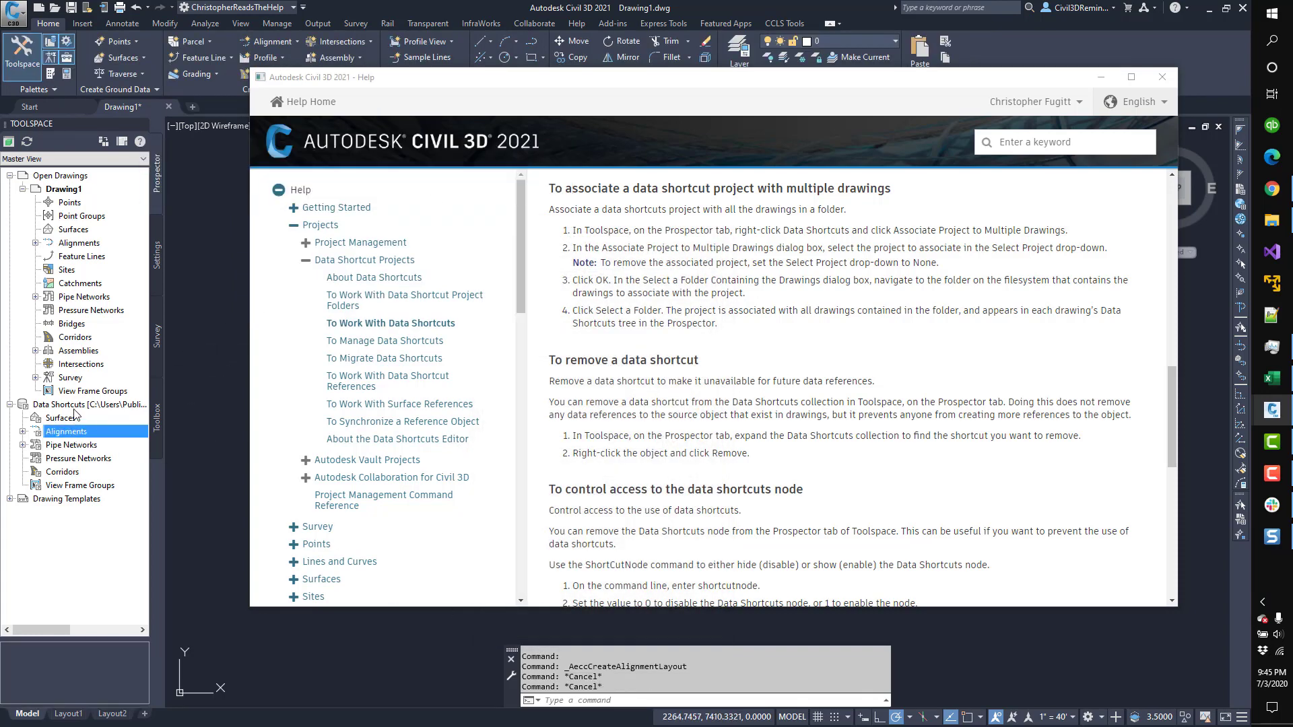
right_click(74, 406)
left_click(101, 423)
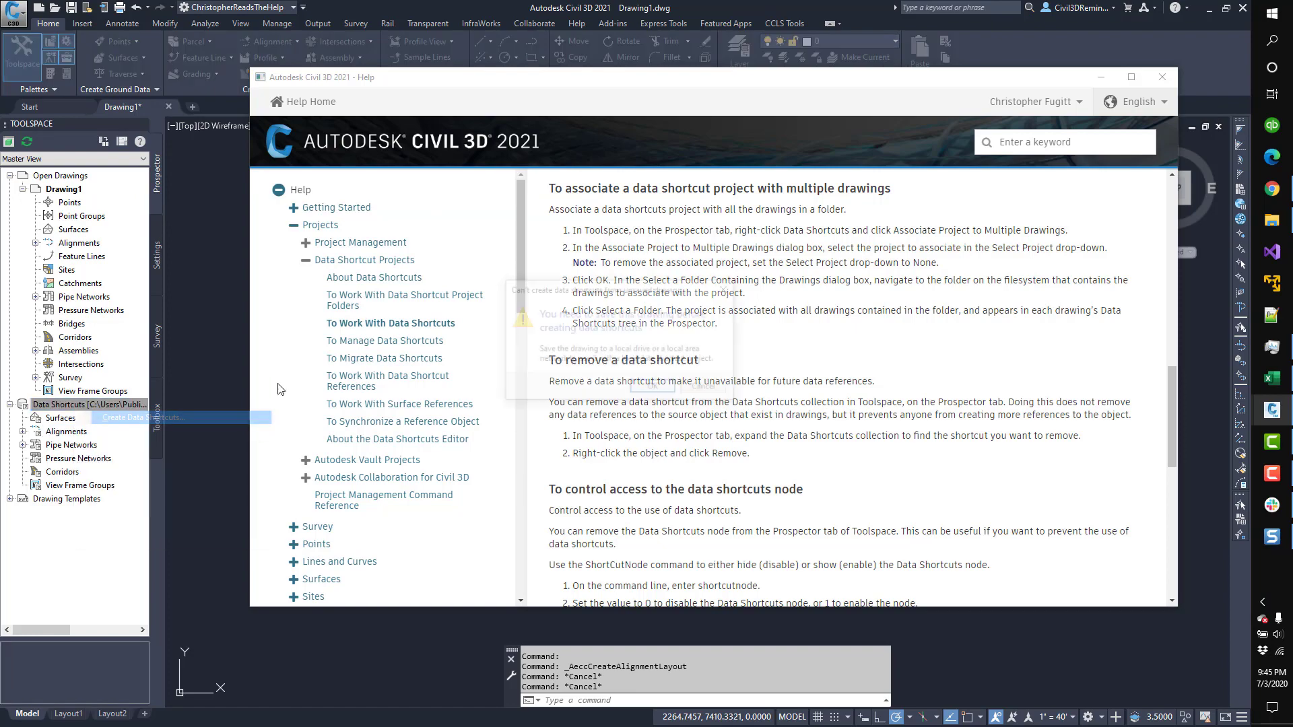
left_click(653, 389)
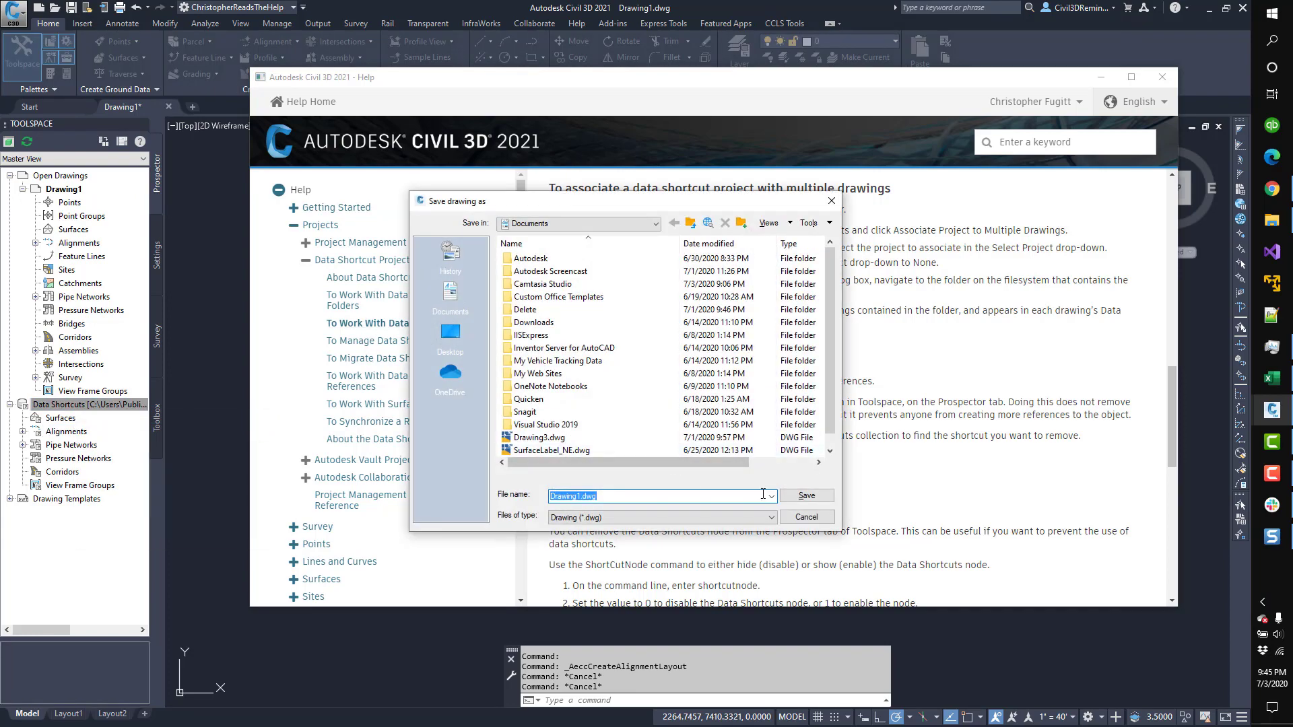
left_click(806, 496)
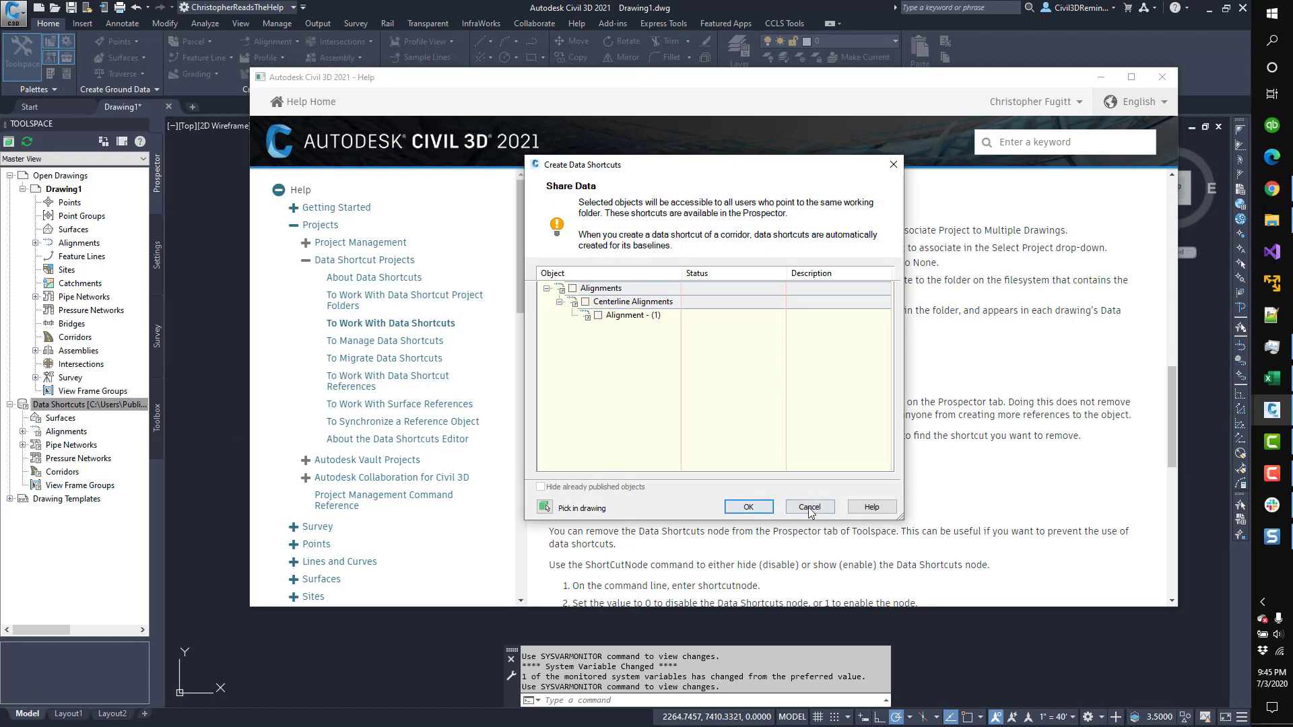
left_click(598, 315)
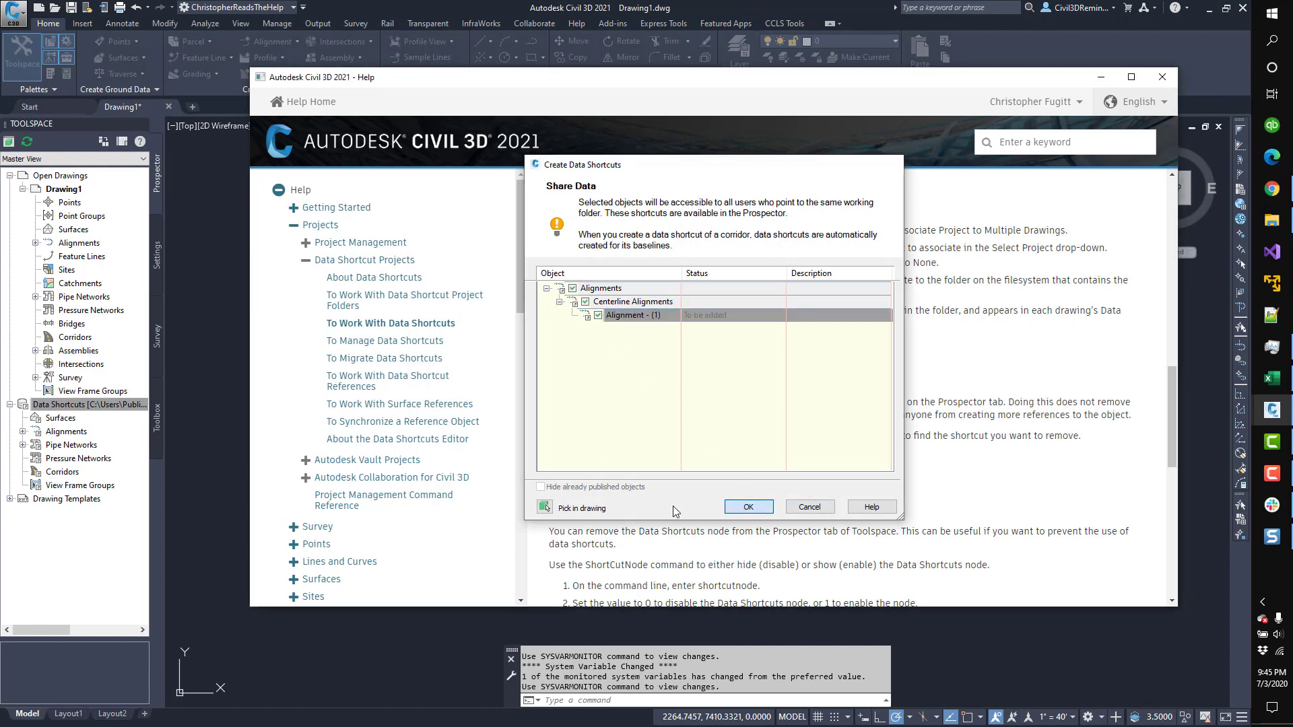
left_click(748, 506)
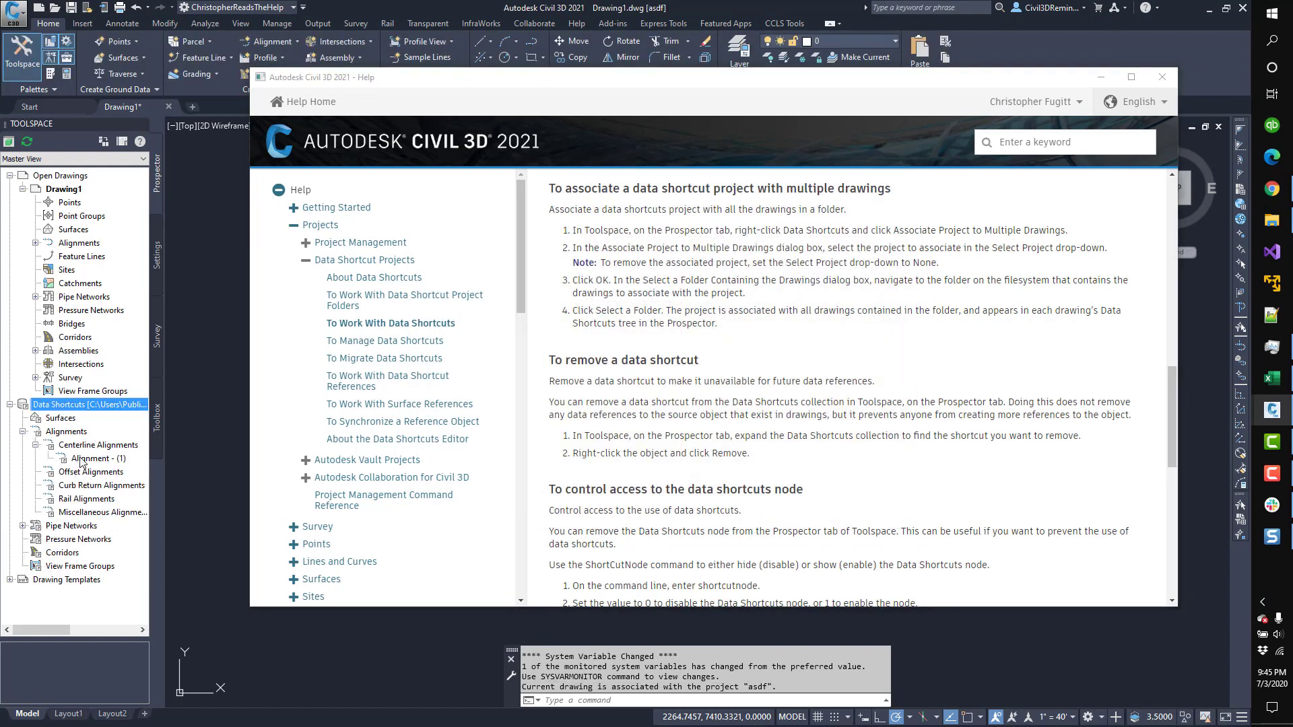
- Remove the centerline alignment's data shortcut from the Data Shortcuts collection
right_click(80, 459)
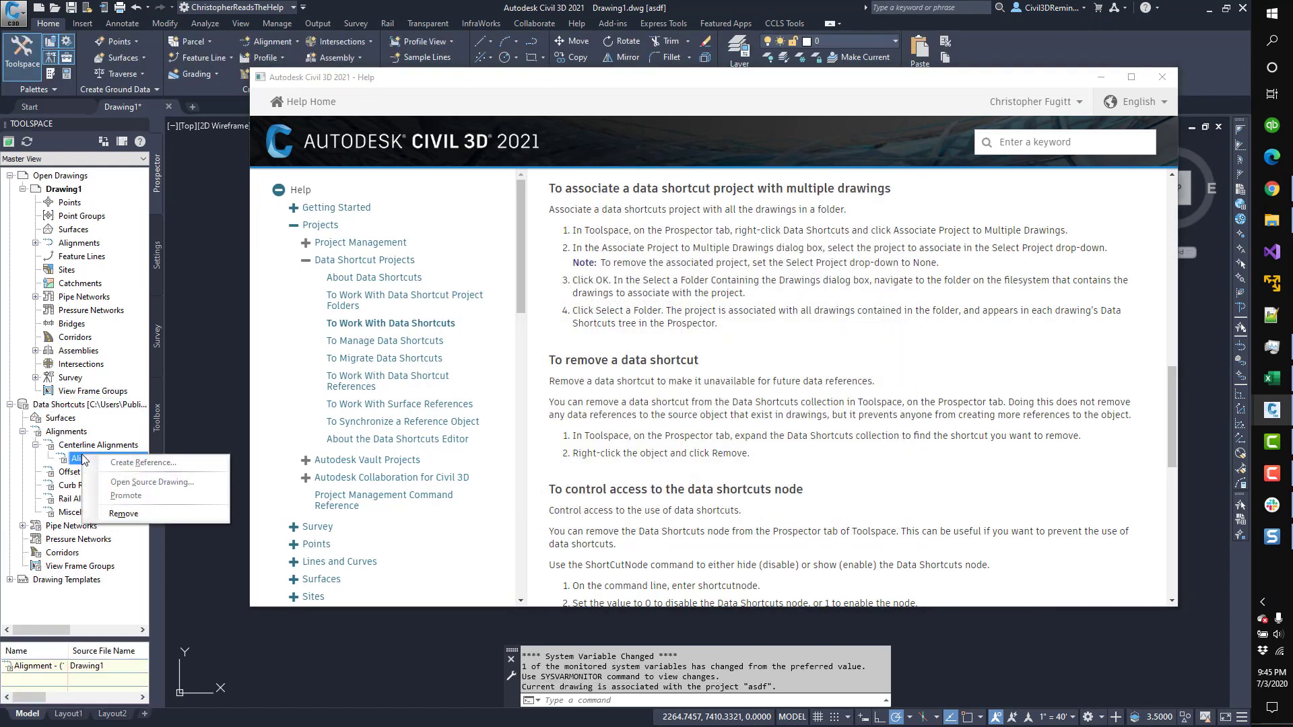
left_click(124, 513)
- Hide the Data Shortcuts node in Prospector by setting SHORTCUTNODE to 0, as described under "To control access to the data shortcuts node"
scroll(697, 410, "down", 3)
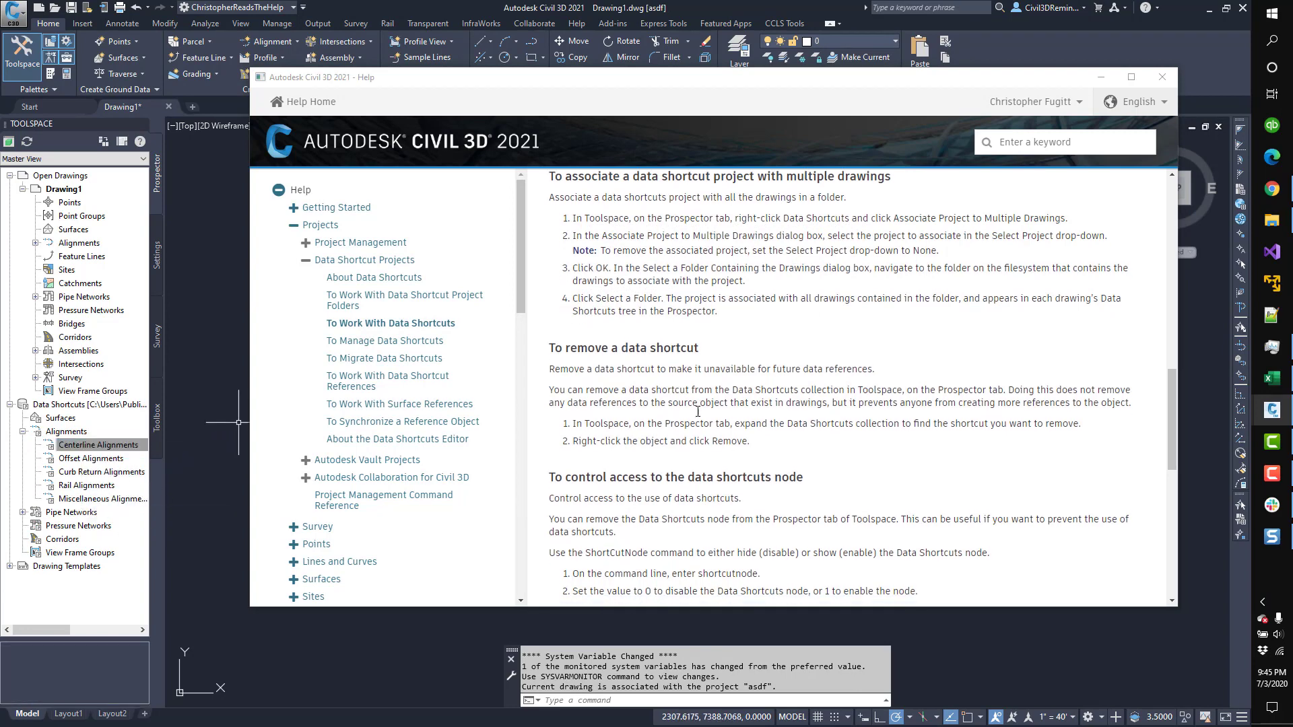
scroll(697, 411, "down", 2)
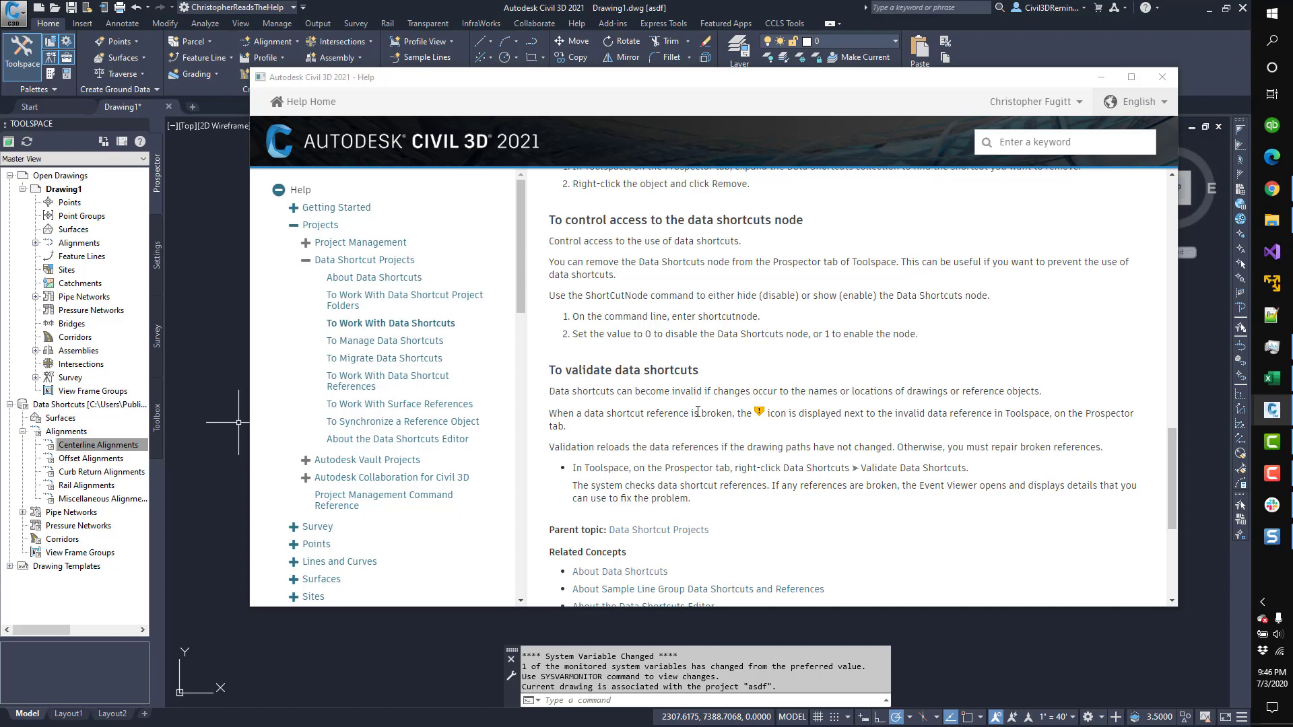
left_click(702, 701)
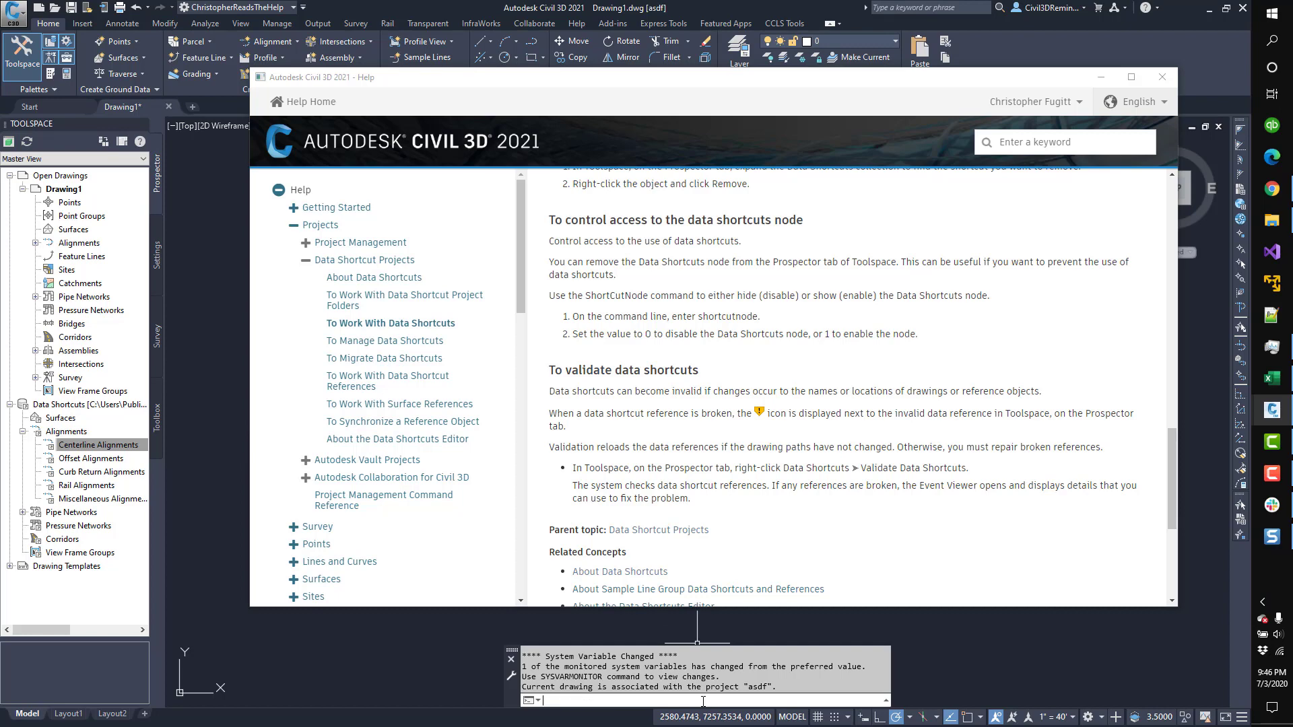
type("shortcut")
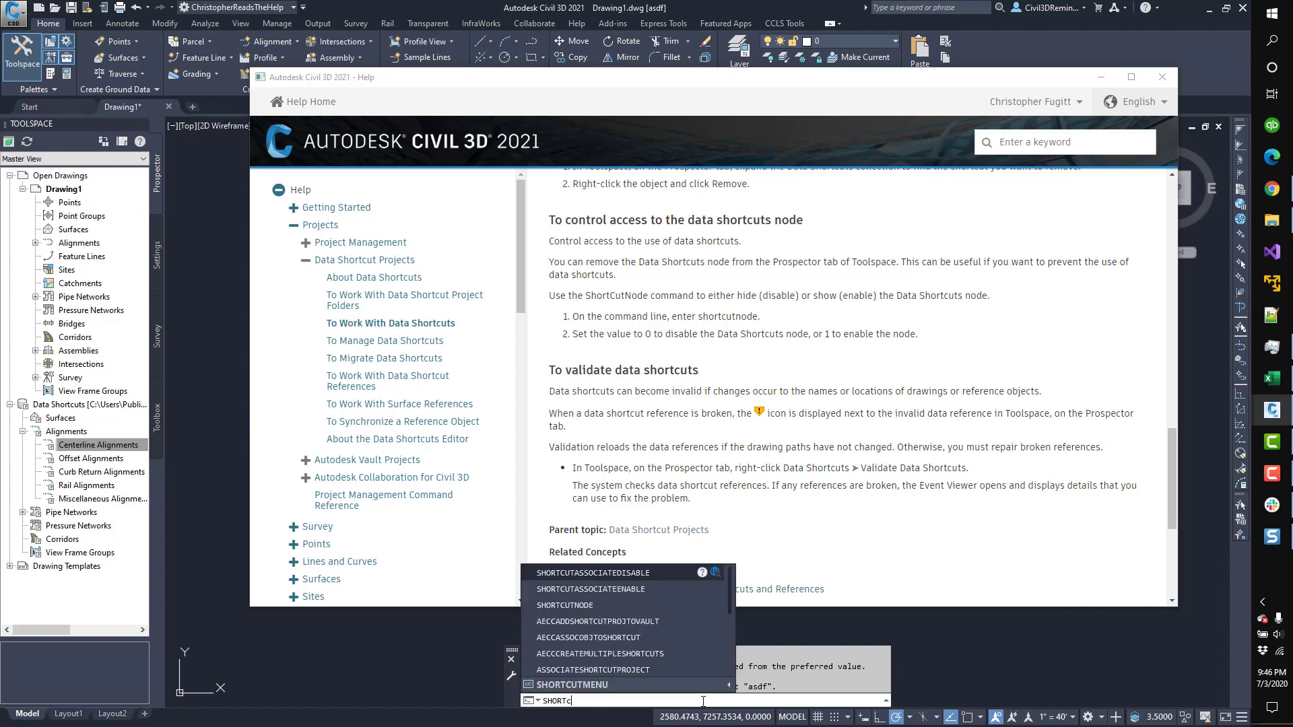
type("node")
key("Return")
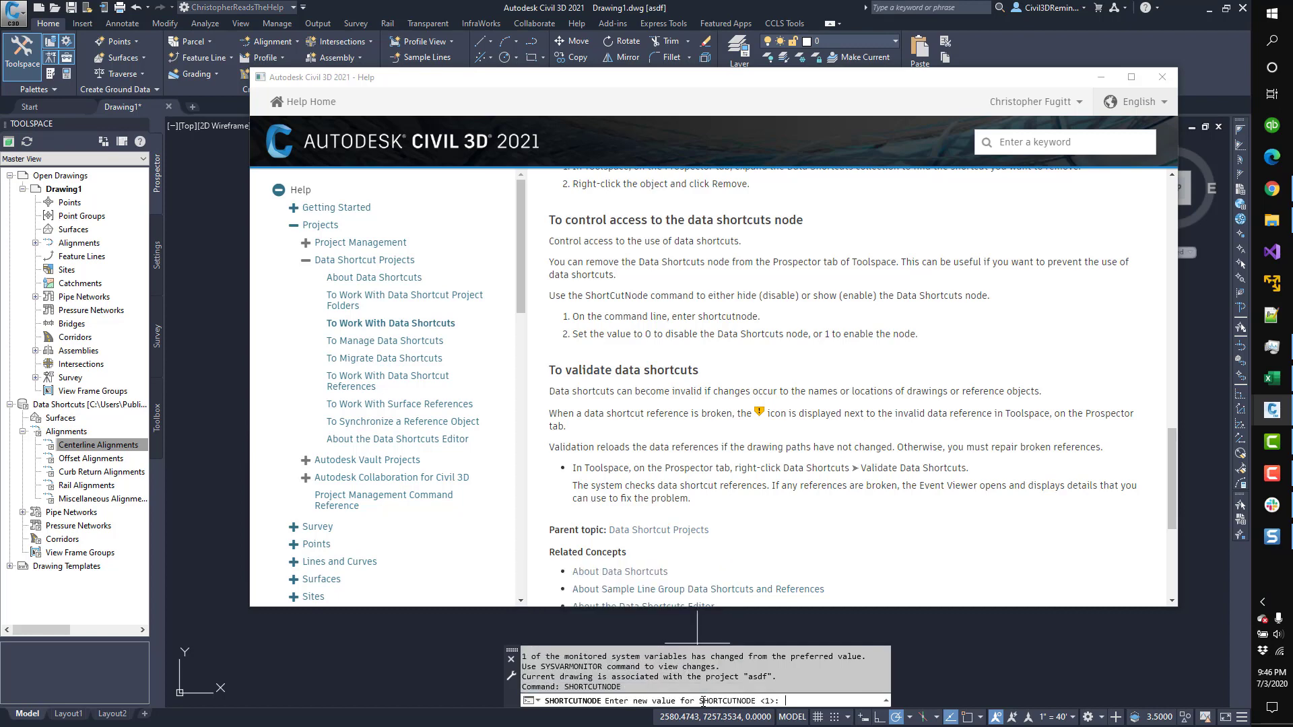
type("0")
key("Return")
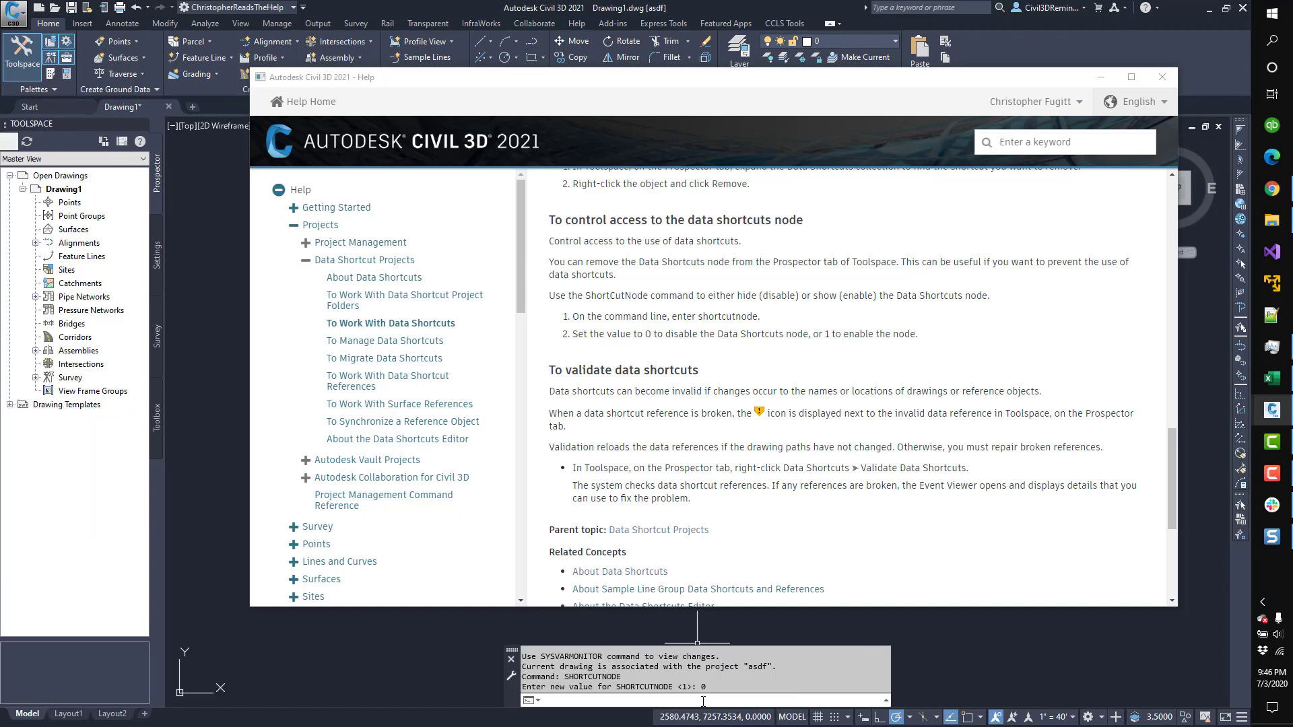
- Show the Data Shortcuts node in Prospector again by setting SHORTCUTNODE to 1
key("Up")
key("Return")
type("1")
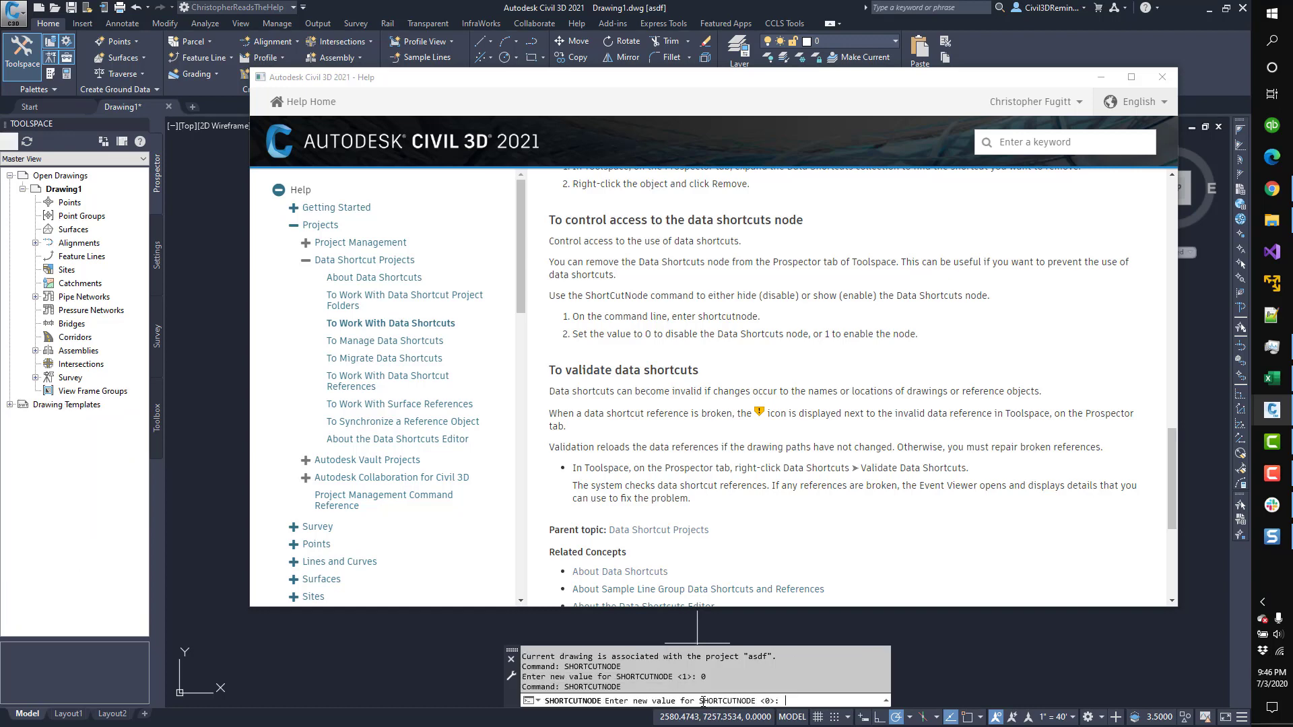
key("Return")
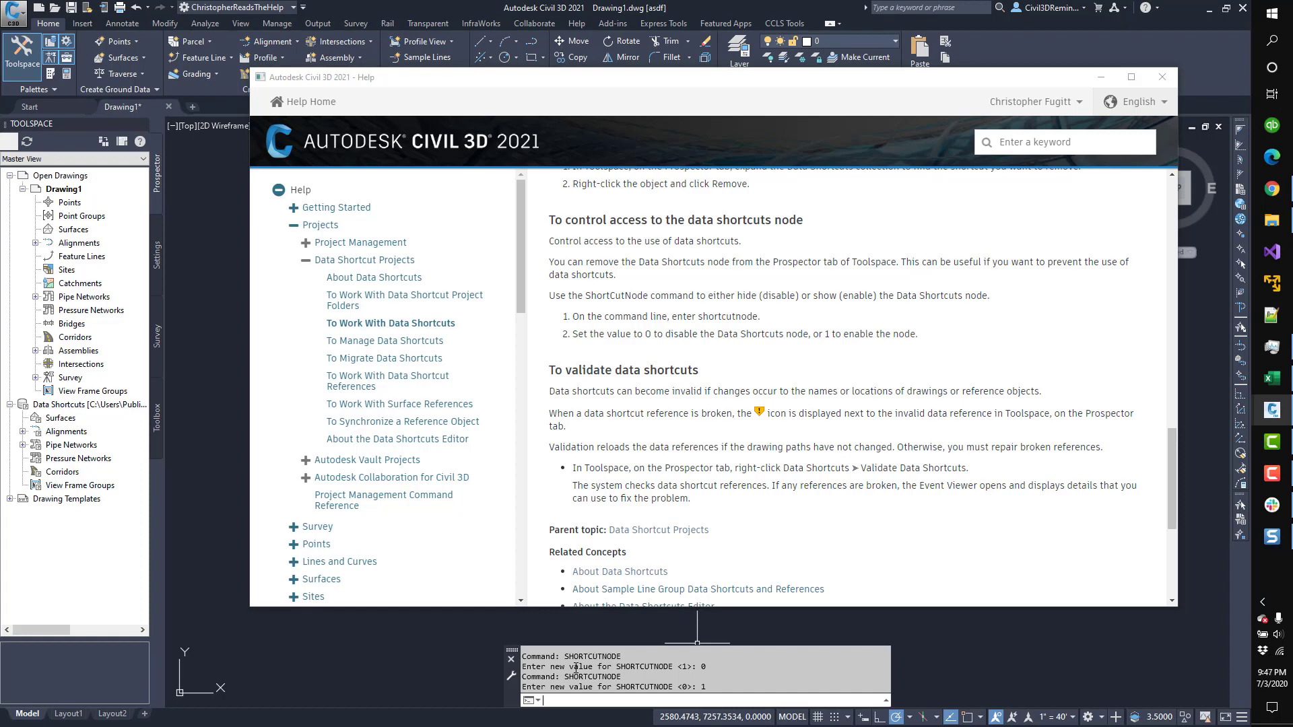
- Check the Data Shortcuts node's commands for Validate Data Shortcuts and open the help topic "To Manage Data Shortcuts"
right_click(83, 402)
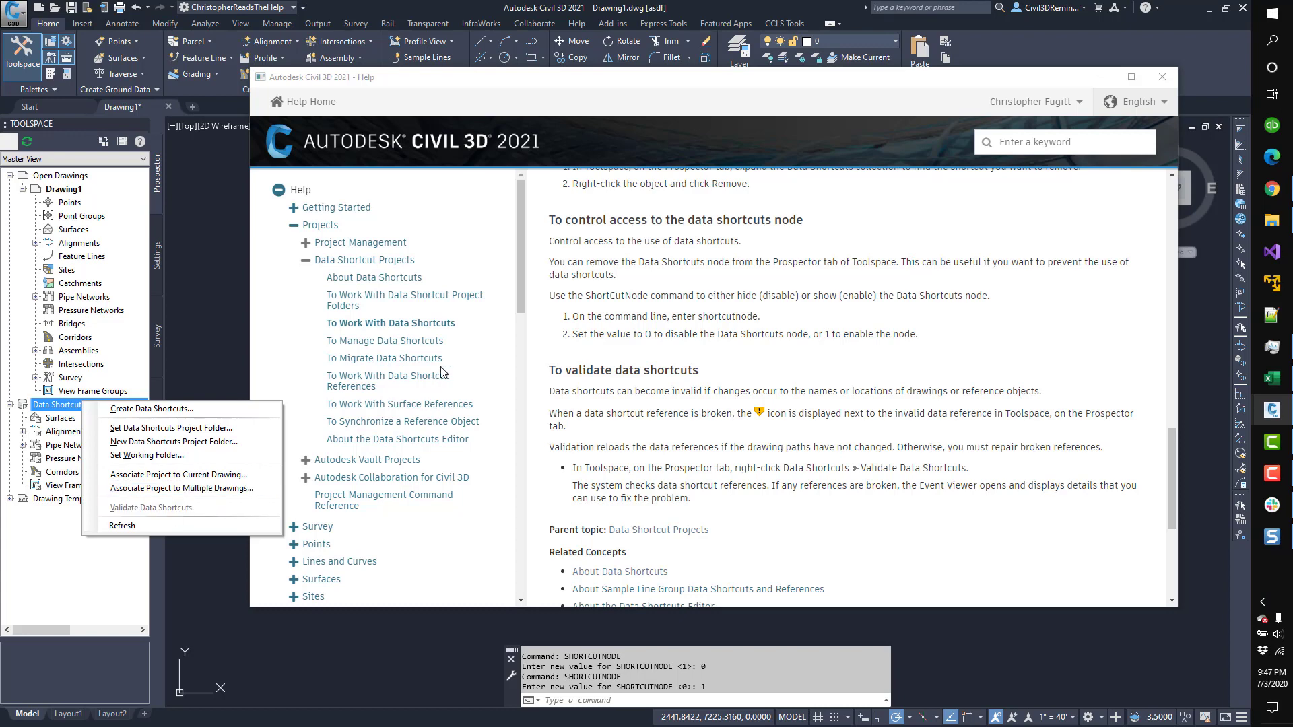
left_click(471, 342)
left_click(438, 342)
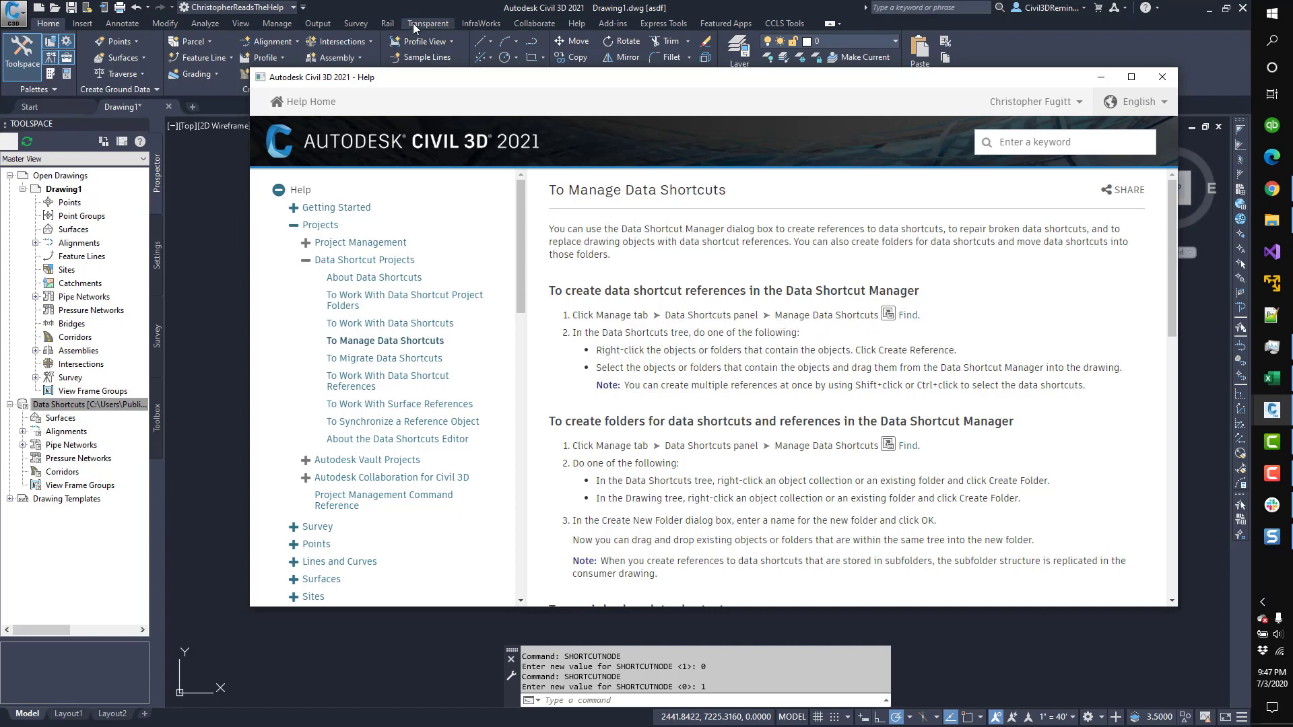
- Open the Data Shortcut Manager and expand the Drawing Objects tree to show Alignment - (1) under Centerline Alignments
left_click(275, 24)
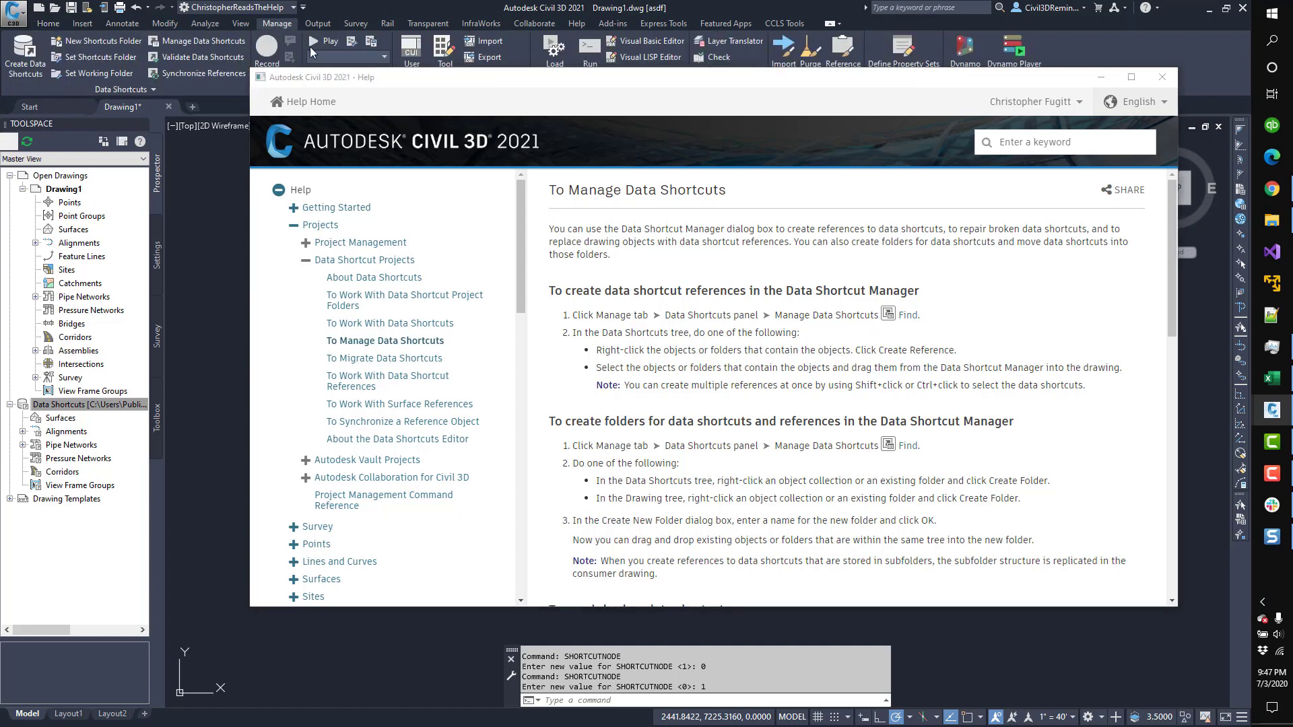
left_click_drag(372, 81, 366, 119)
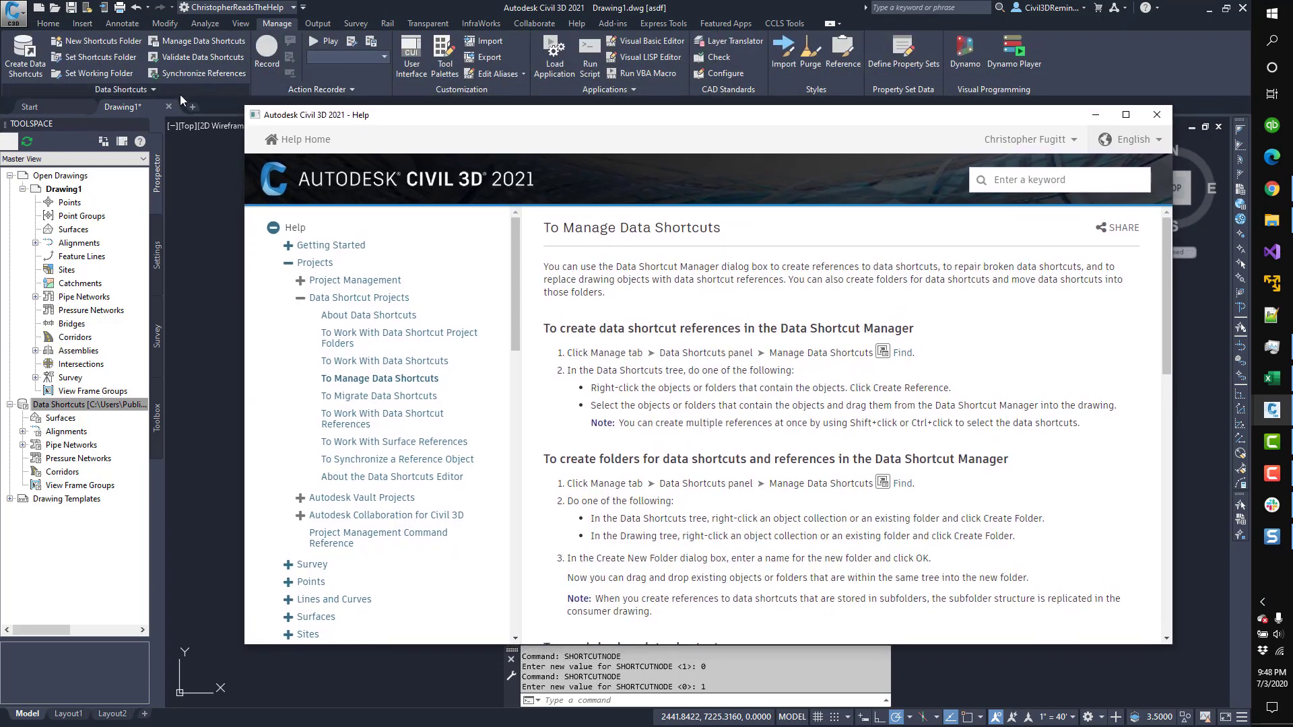
left_click(201, 42)
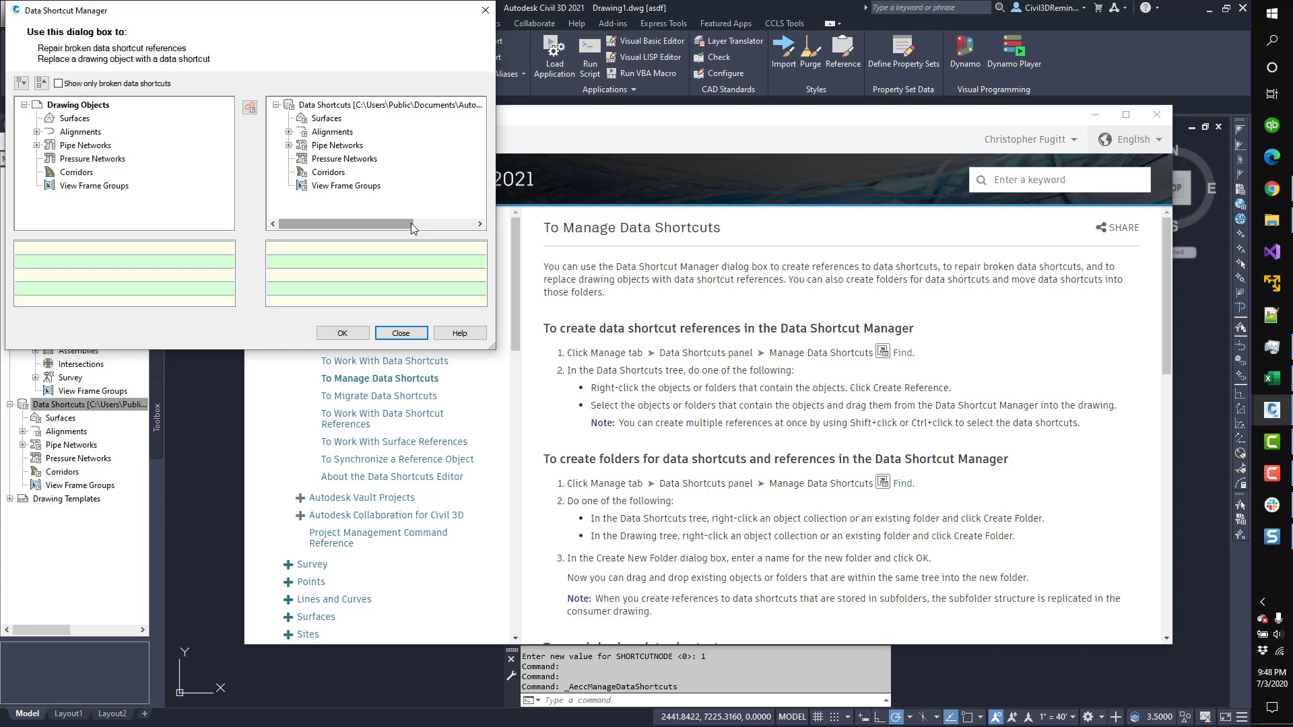
left_click(38, 132)
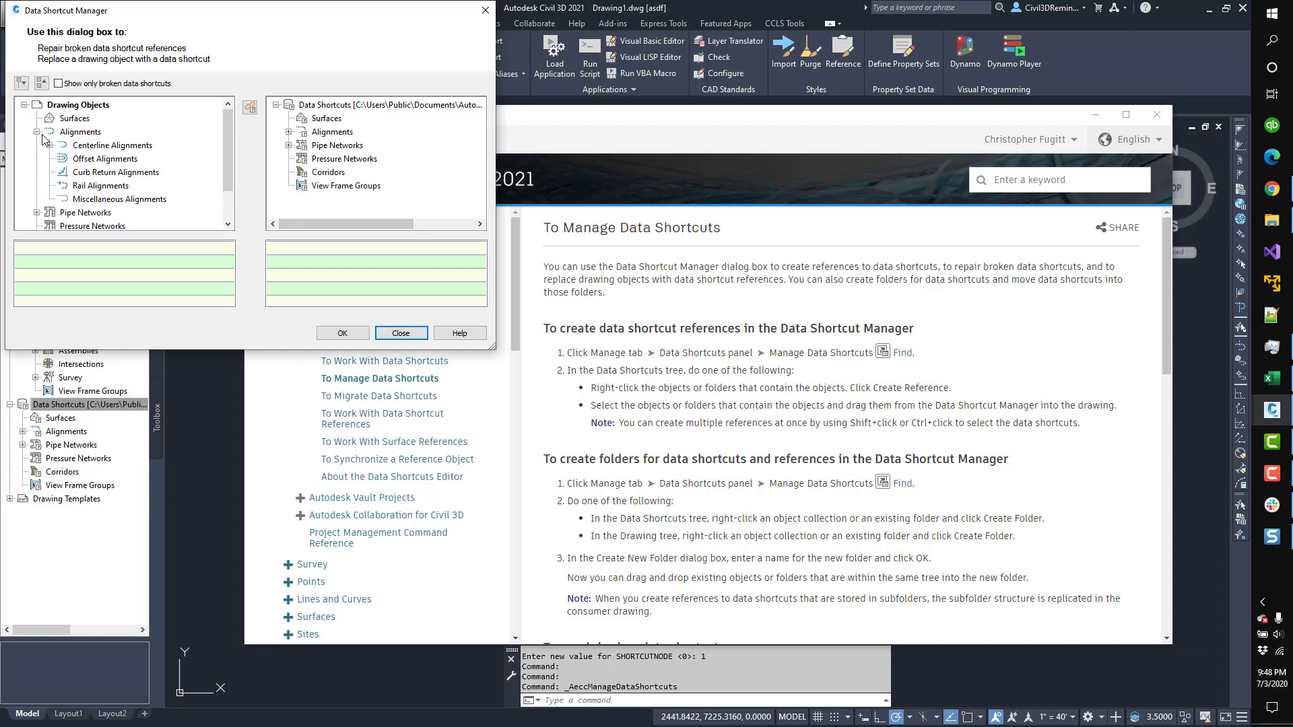
left_click(49, 145)
left_click(62, 159)
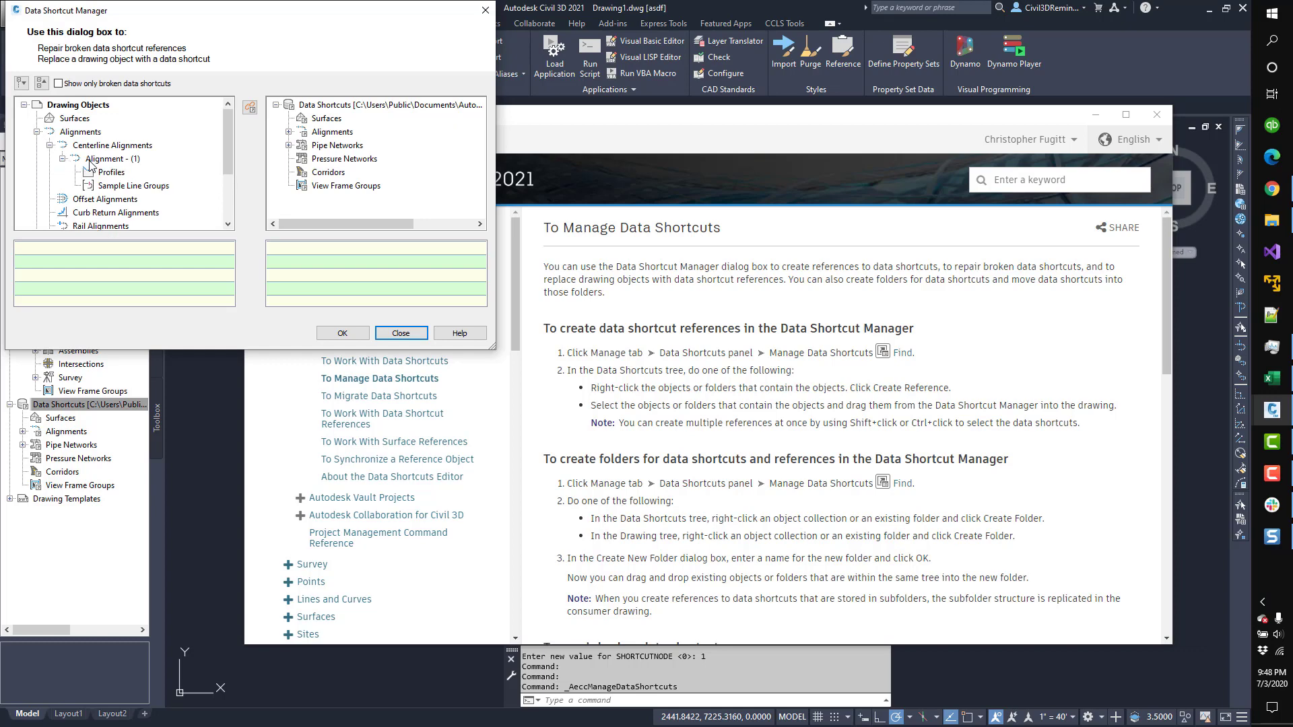
- Select Alignment - (1) in the drawing from the Data Shortcut Manager's Drawing Objects tree
left_click(111, 159)
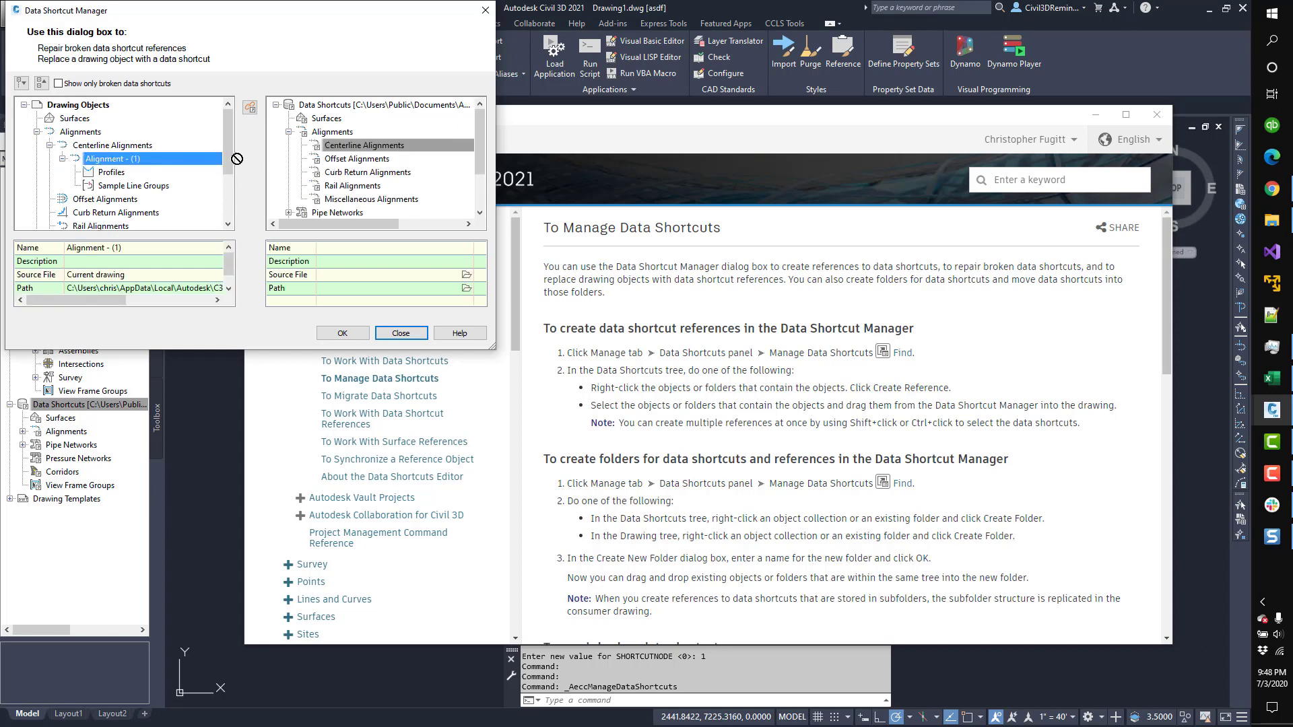
right_click(143, 165)
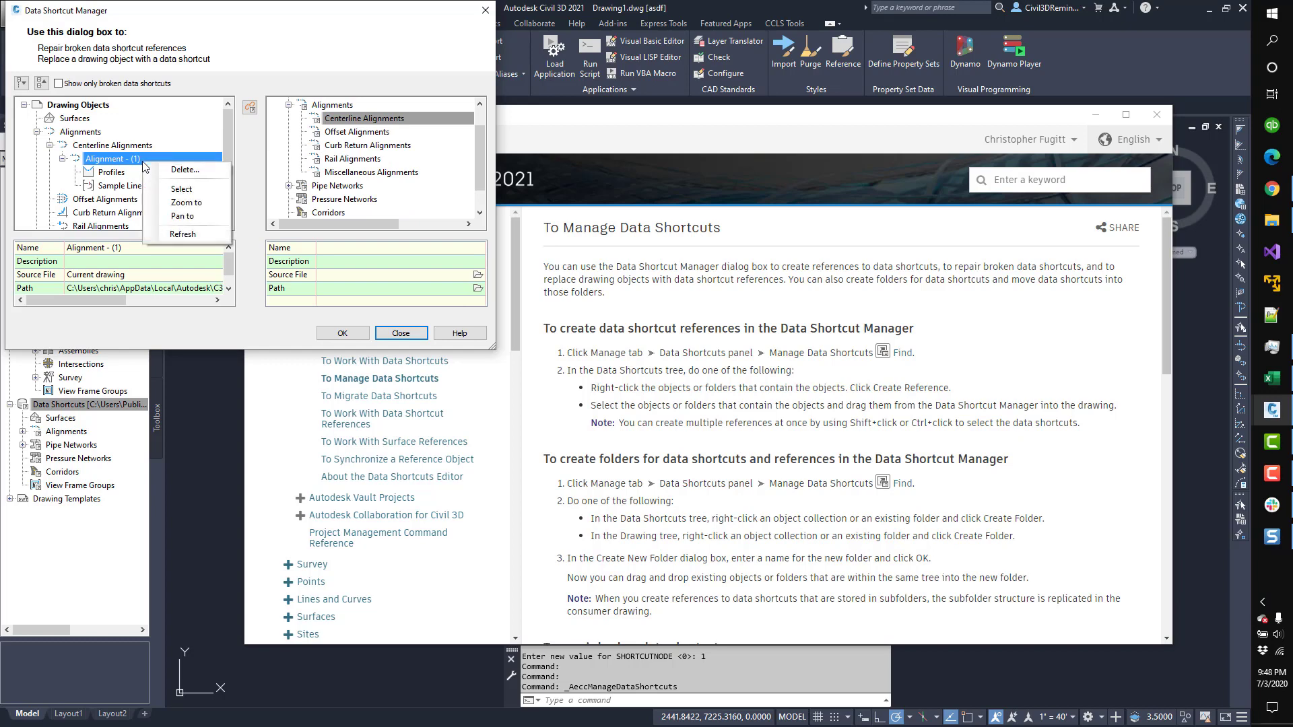
left_click(181, 189)
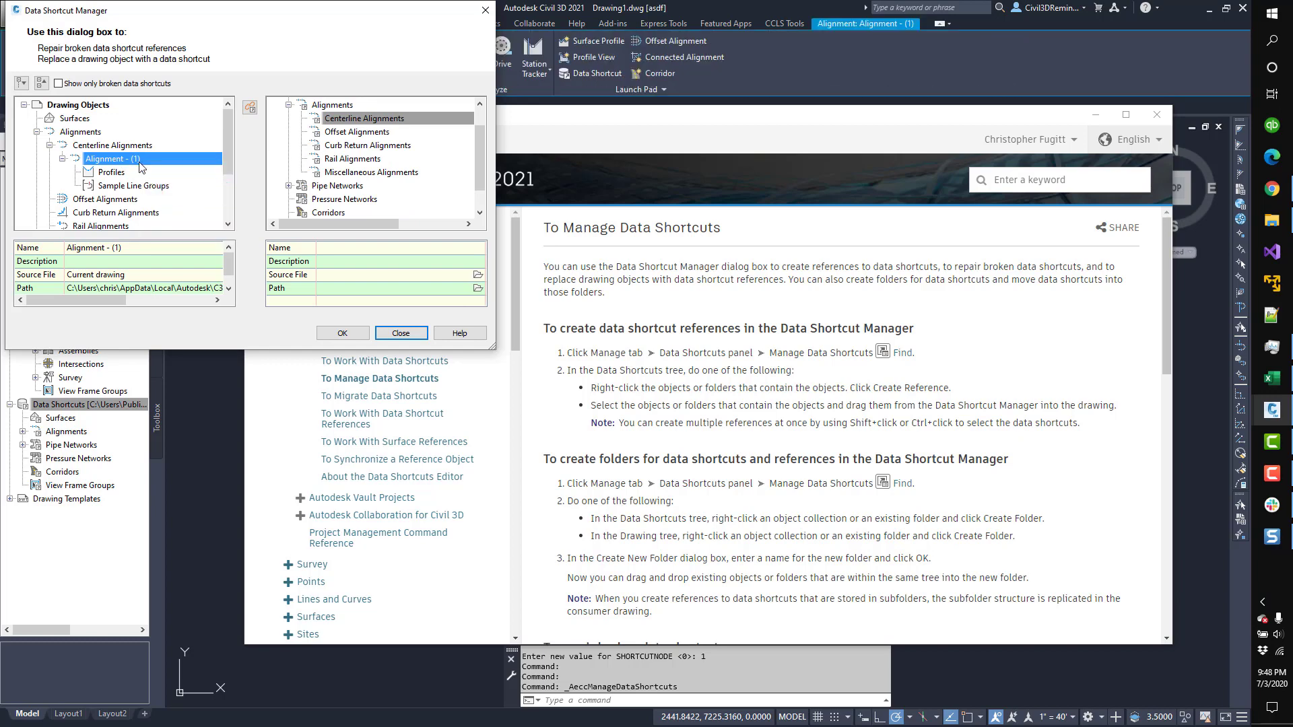
- Enlarge the Data Shortcut Manager and try to move Alignment - (1) from Drawing Objects into the Data Shortcuts tree
mouse_move(140, 167)
left_mouse_down()
mouse_move(310, 128)
mouse_move(341, 104)
mouse_move(146, 178)
mouse_move(136, 168)
mouse_move(215, 425)
mouse_move(159, 189)
mouse_move(124, 149)
left_mouse_up()
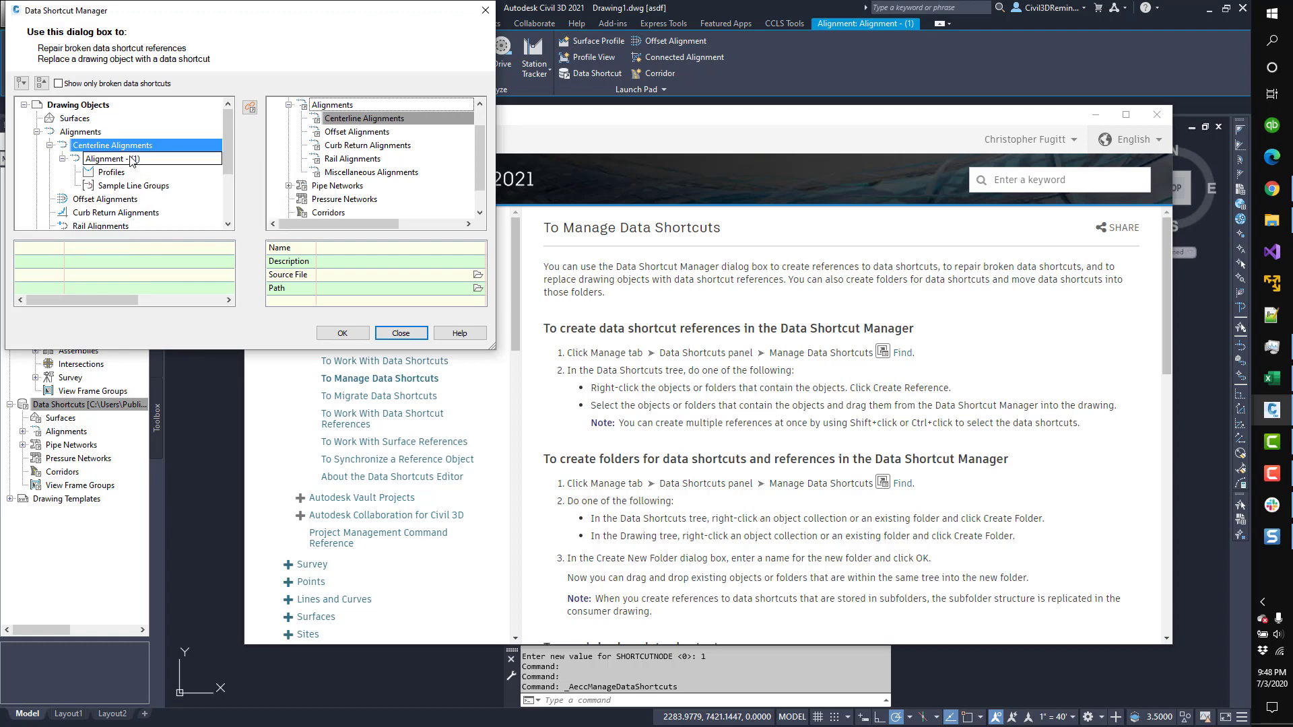
left_click(124, 161)
left_click(123, 148)
left_click_drag(492, 346, 636, 436)
left_click(128, 158)
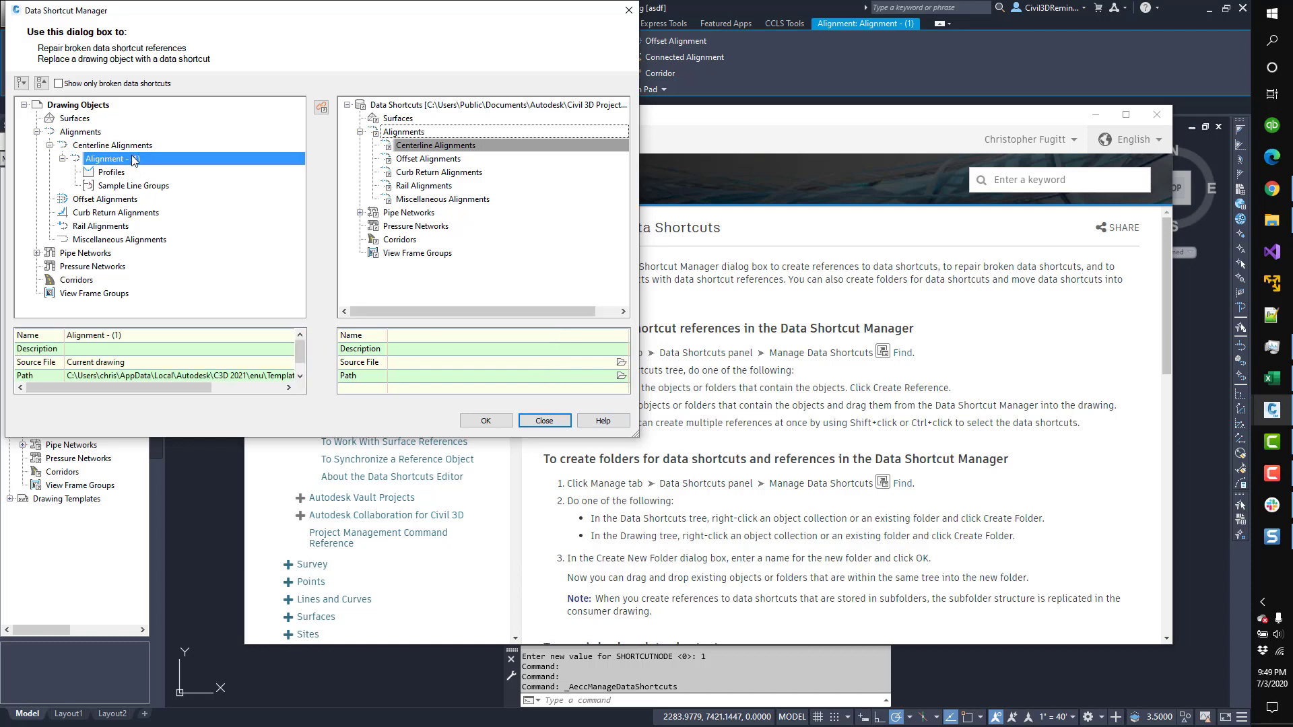
left_click_drag(128, 158, 439, 113)
left_click(320, 108)
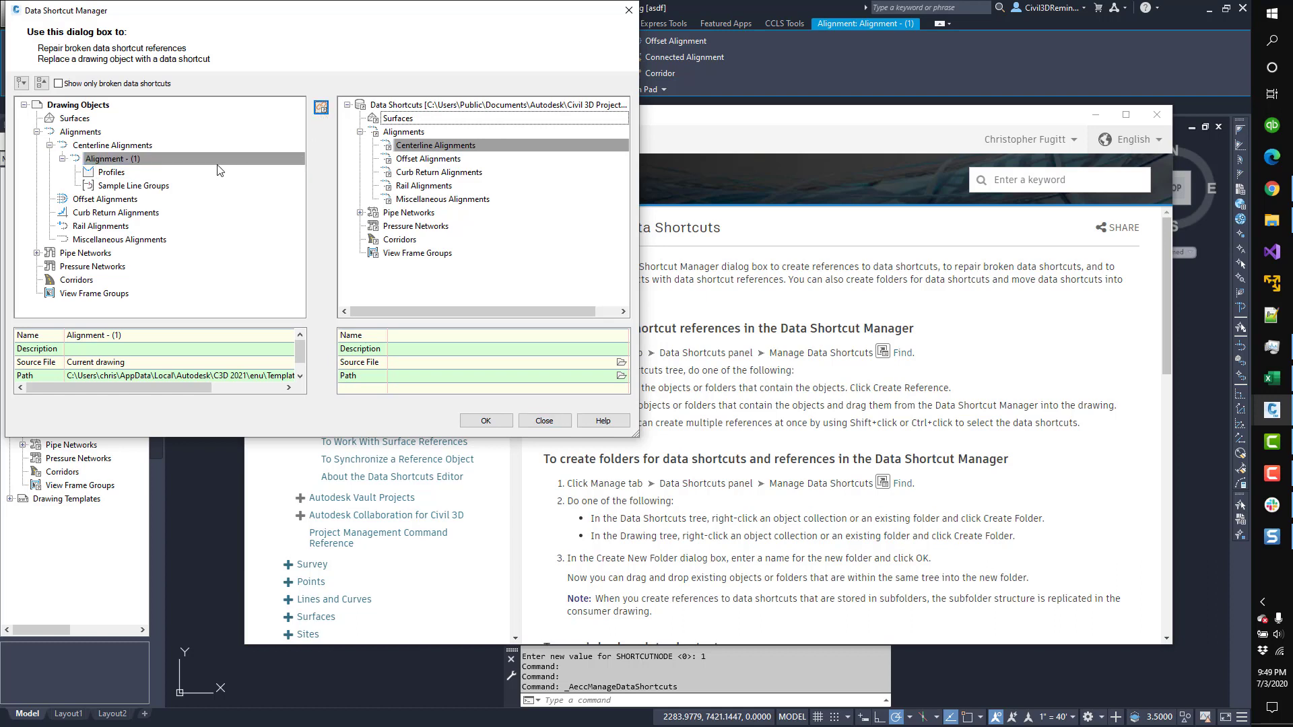
left_click_drag(222, 160, 419, 142)
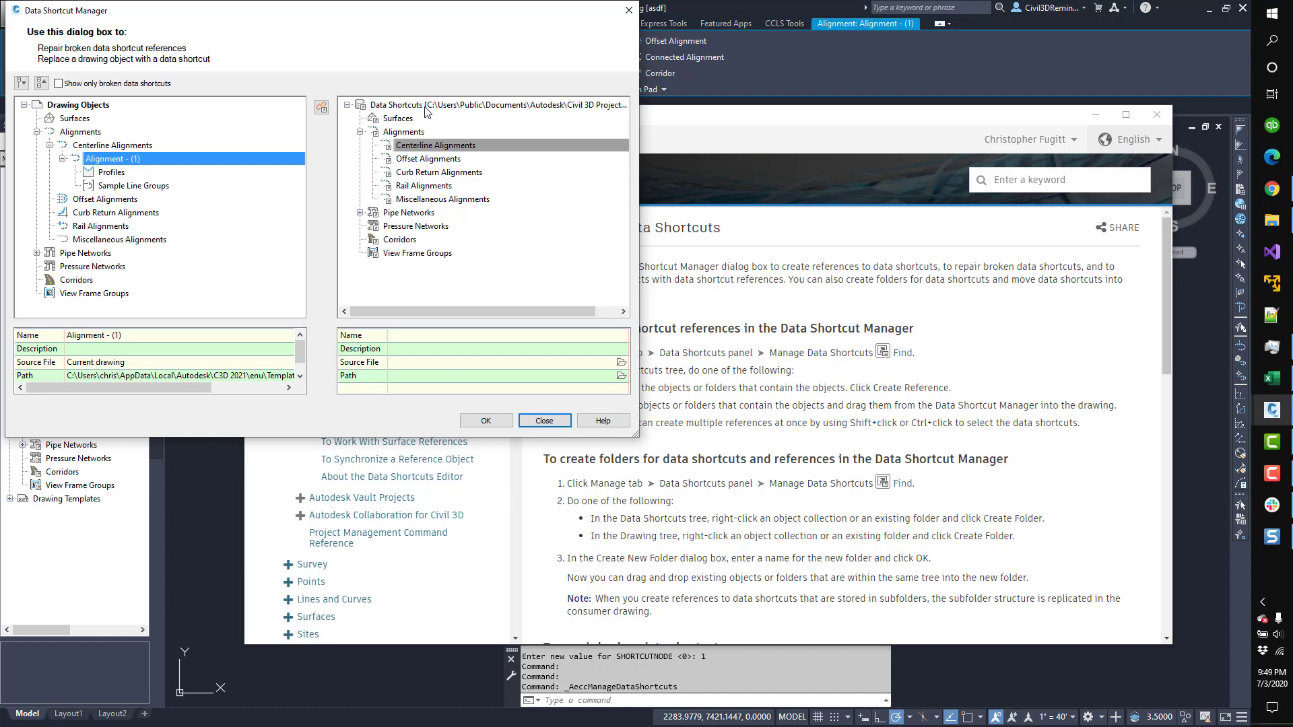
left_click(425, 107)
left_click(707, 87)
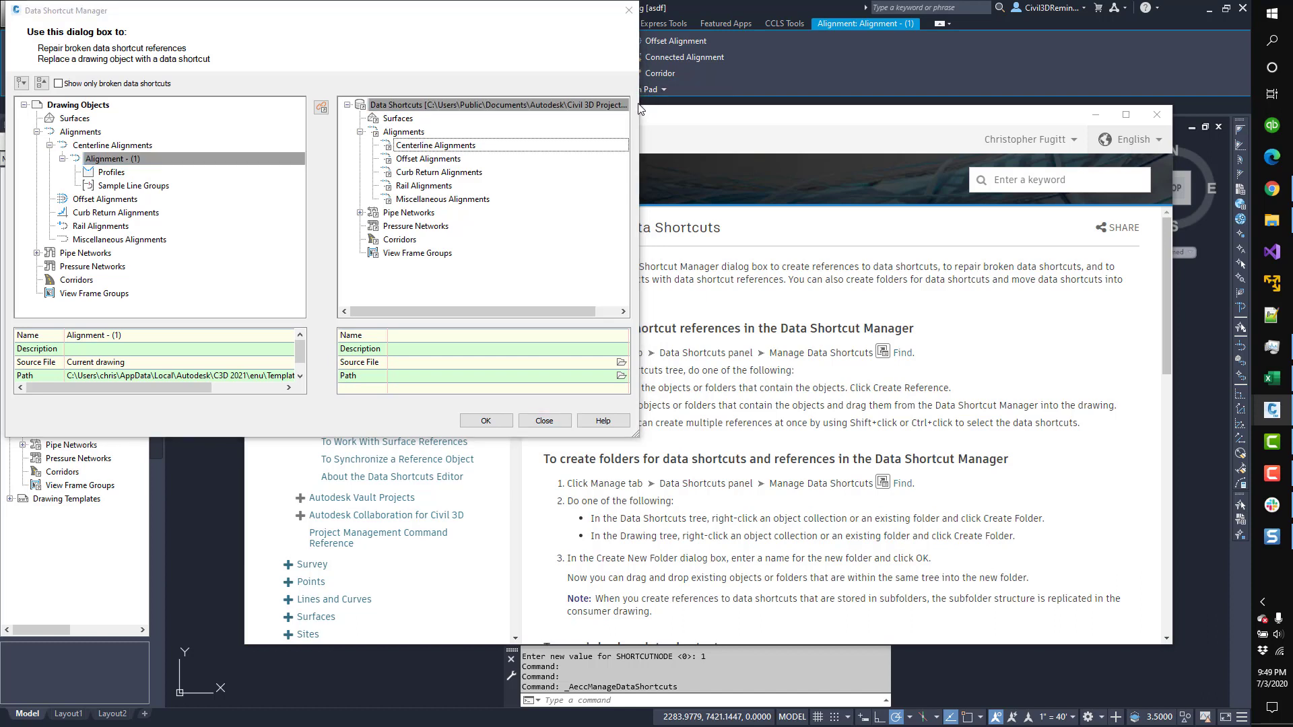
- Filter the Data Shortcut Manager to only broken data shortcuts and close it
left_click(167, 86)
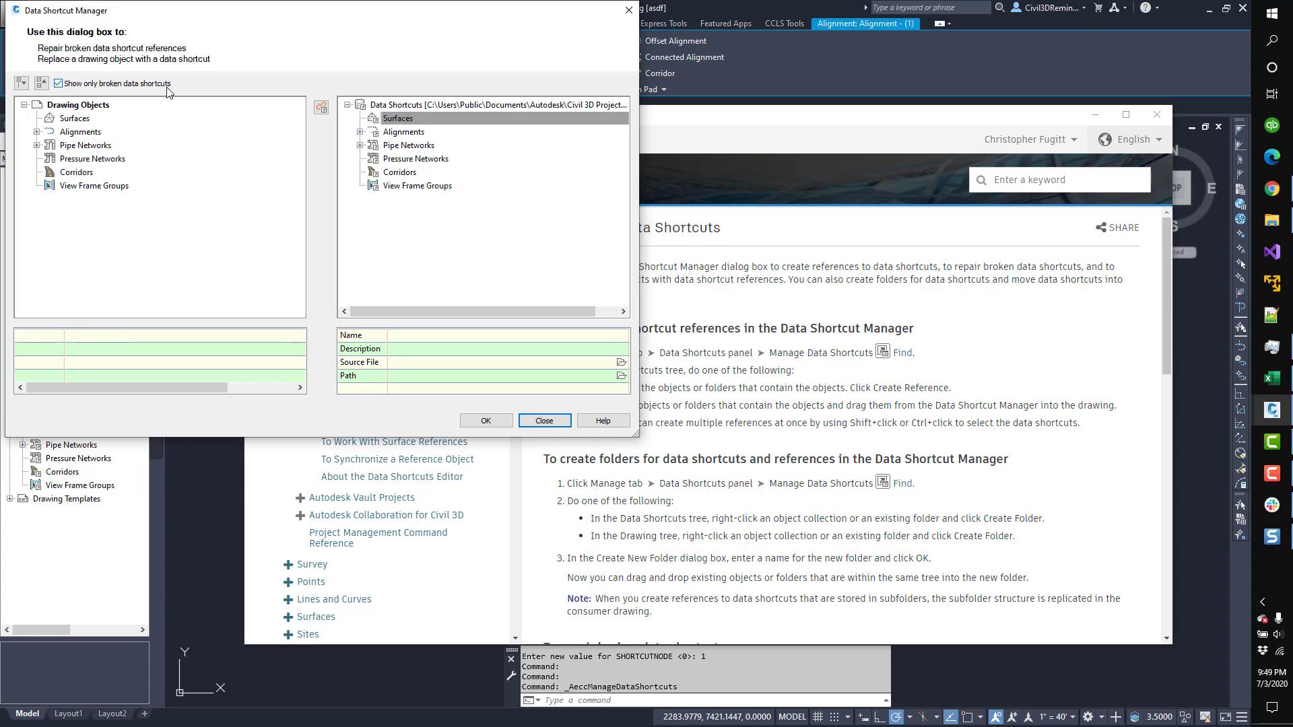
left_click(564, 421)
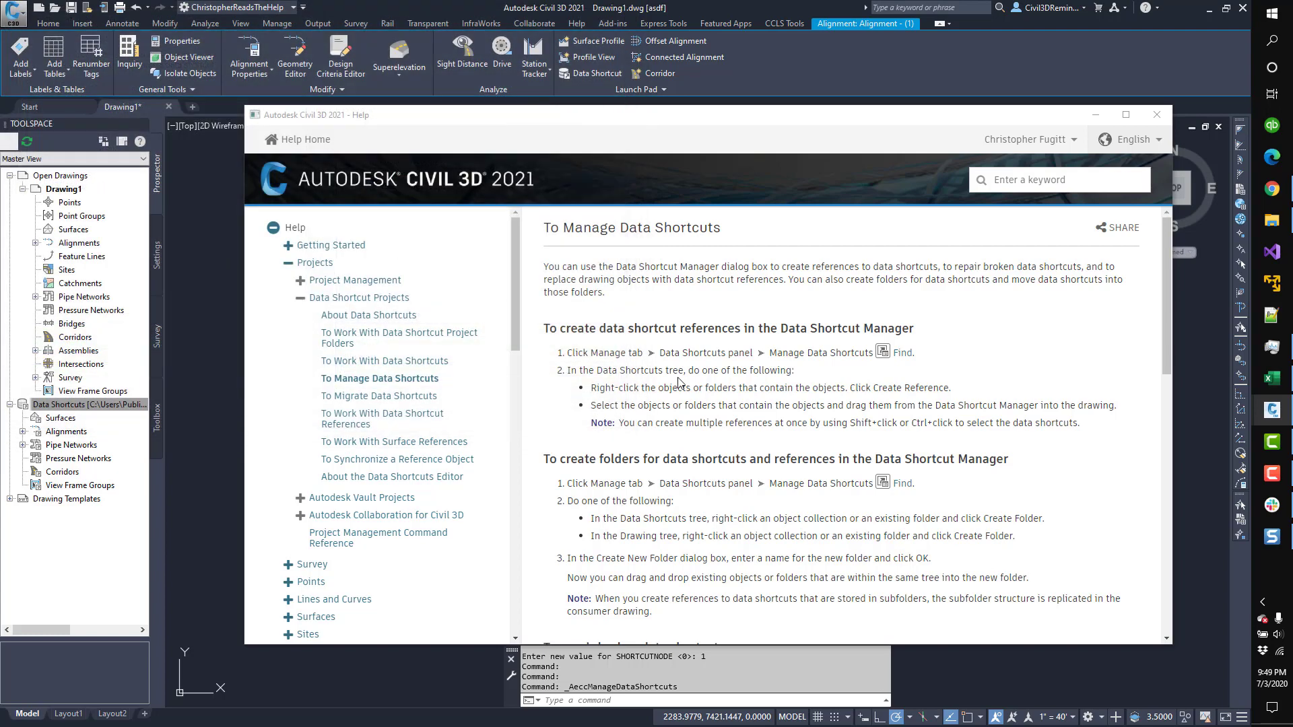
- Create a folder named hh under the drawing's Centerline Alignments in the Data Shortcut Manager, following the help's folder instructions
scroll(735, 481, "down", 3)
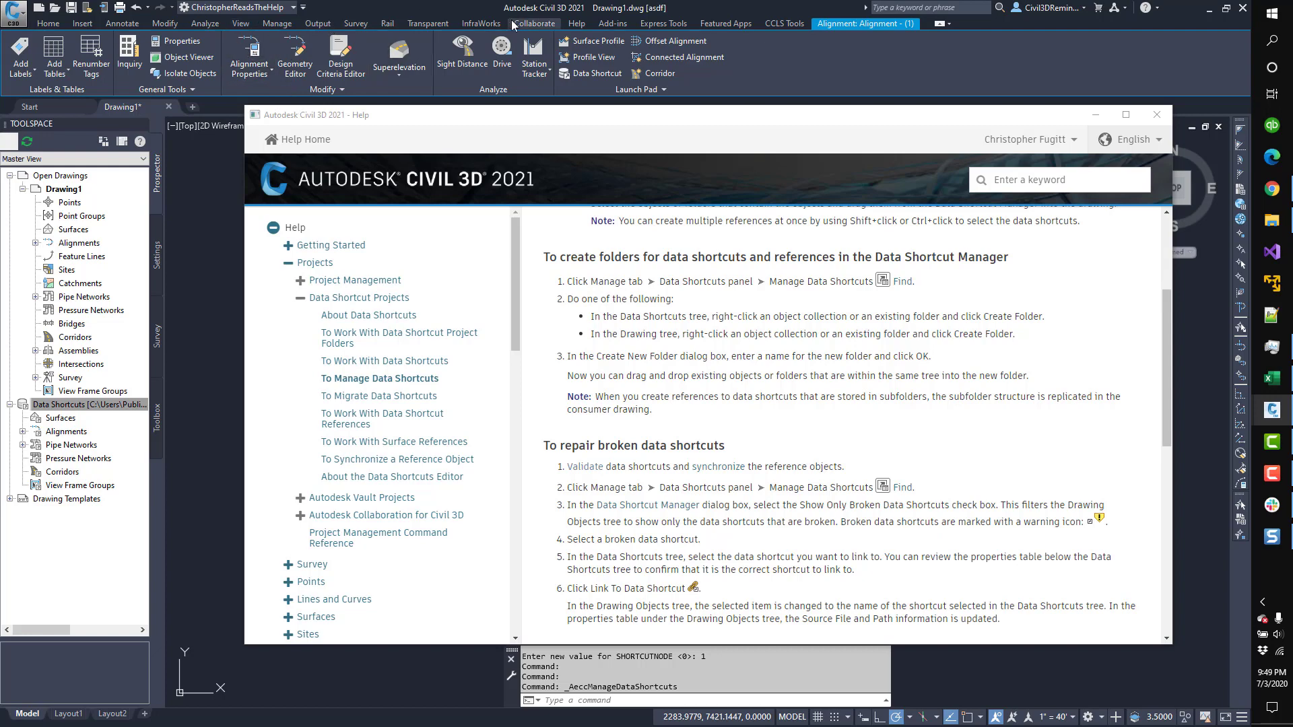
left_click(279, 25)
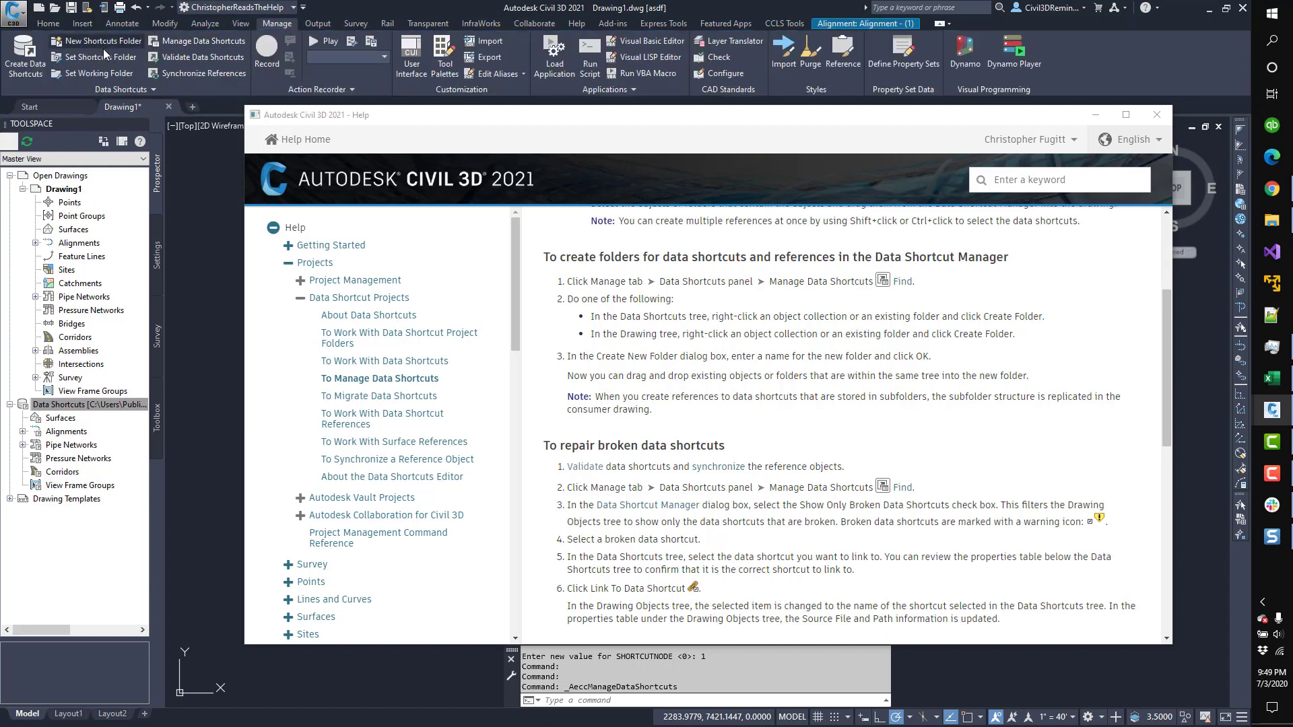
left_click(196, 41)
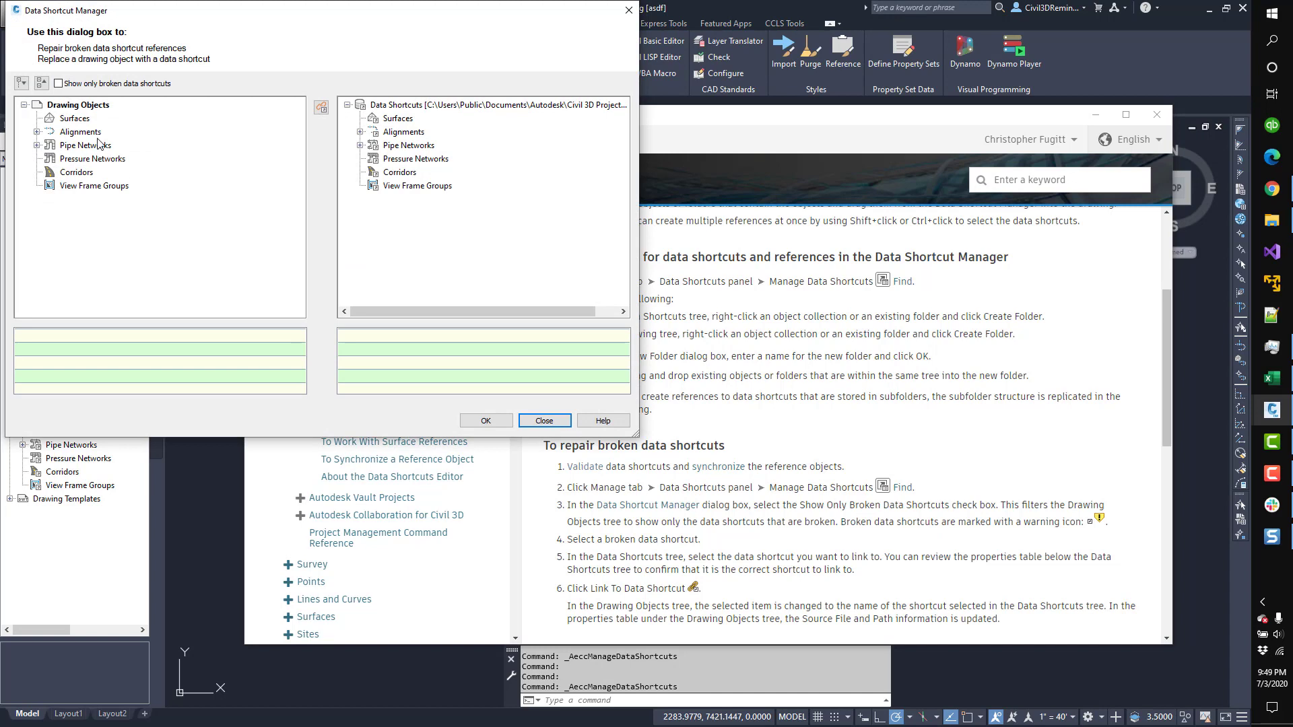
left_click(98, 133)
left_click(37, 132)
left_click(84, 147)
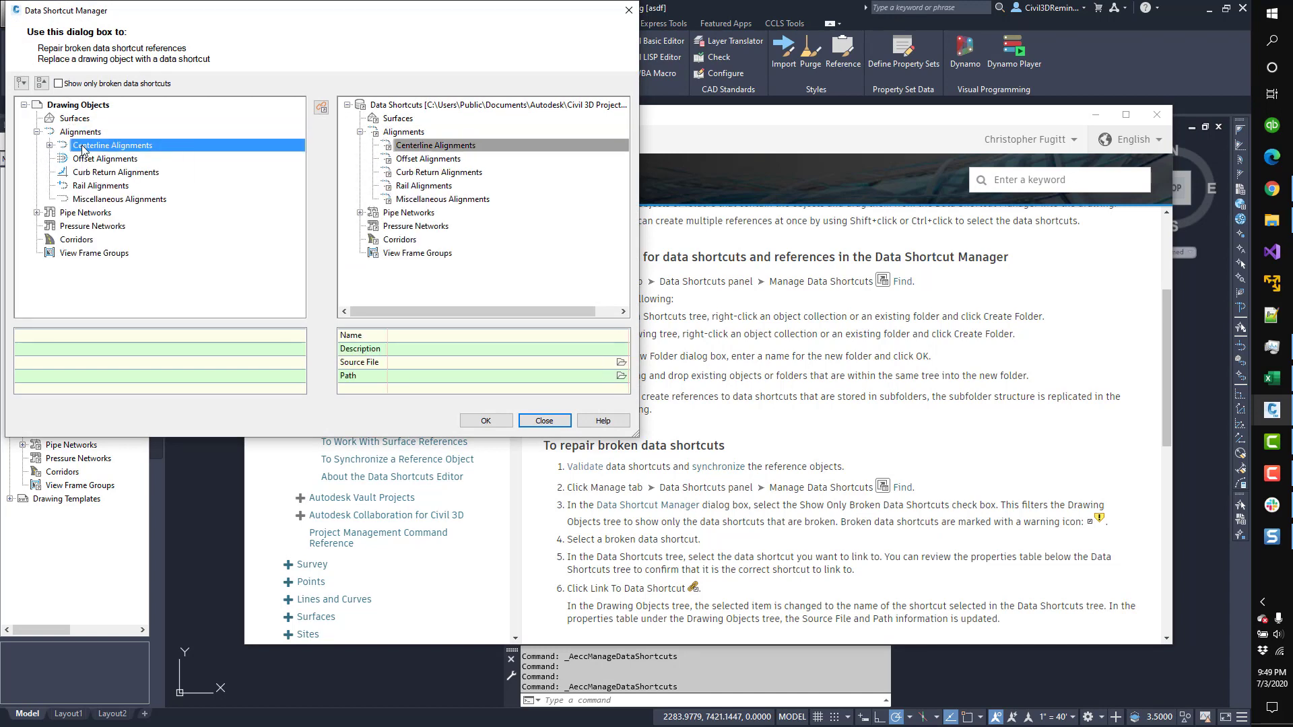
right_click(84, 150)
left_click(93, 160)
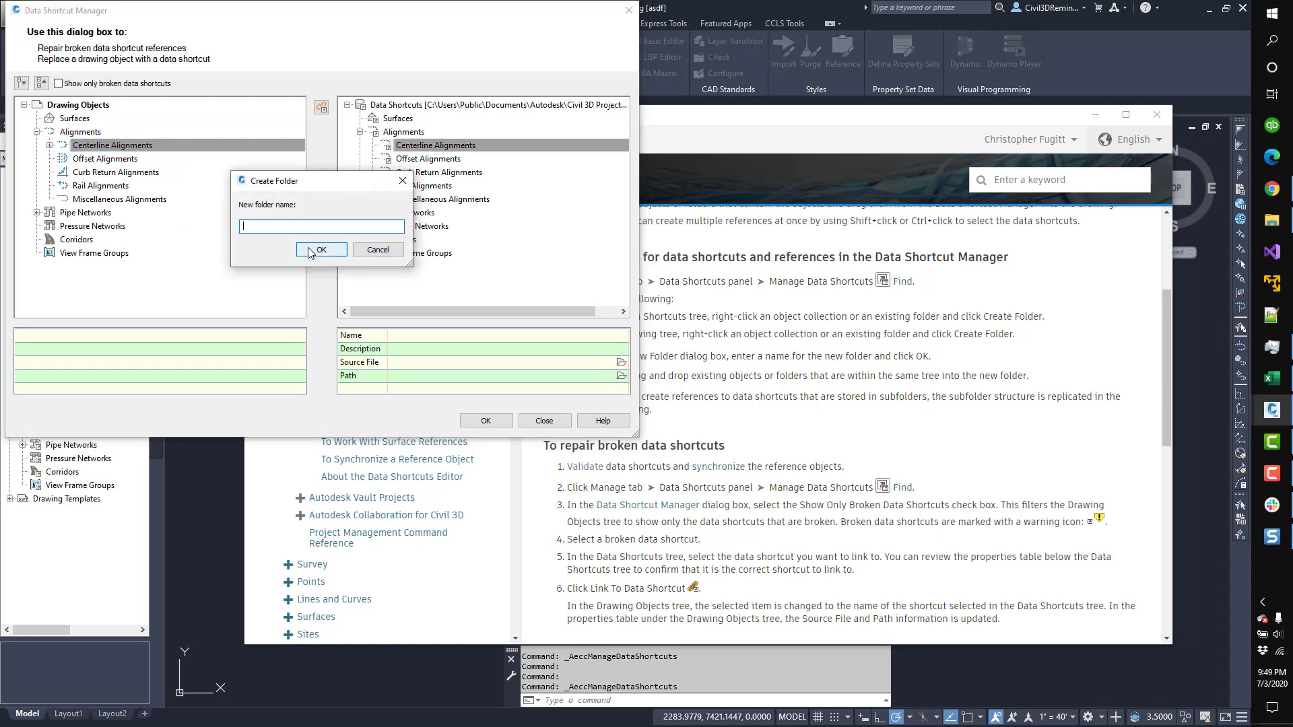
left_click(310, 250)
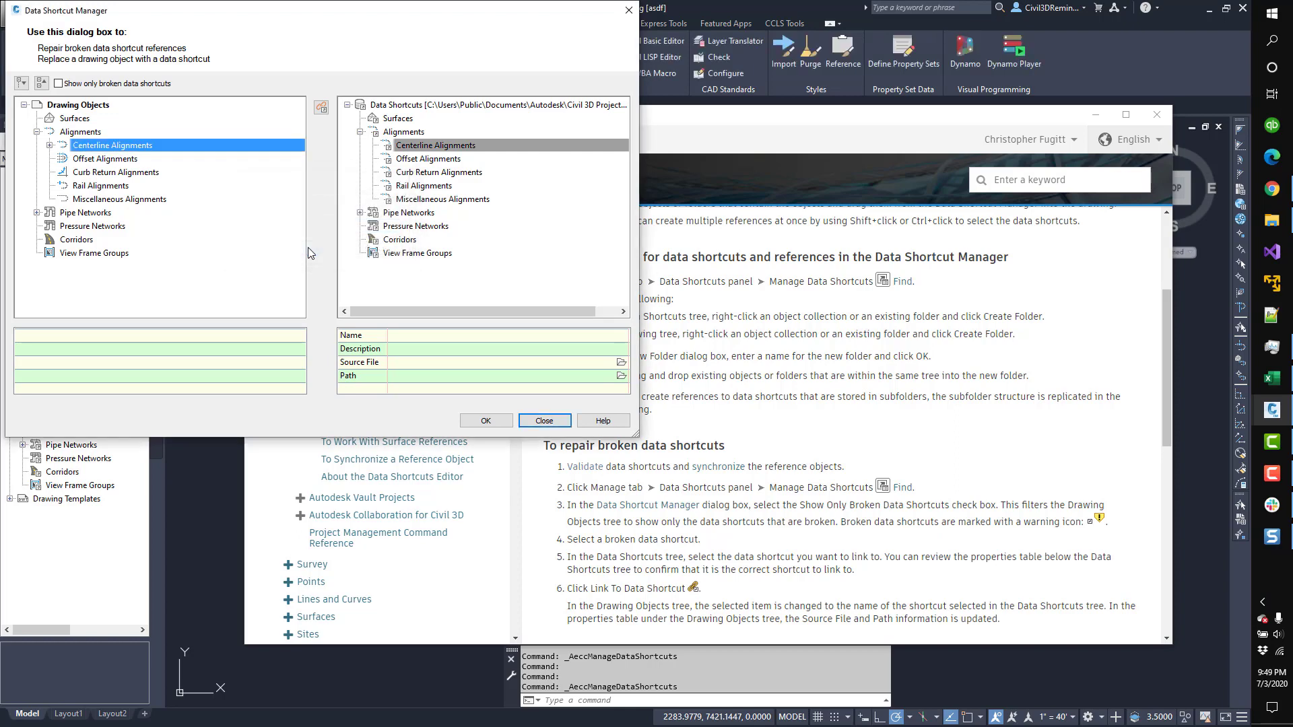
left_click(50, 145)
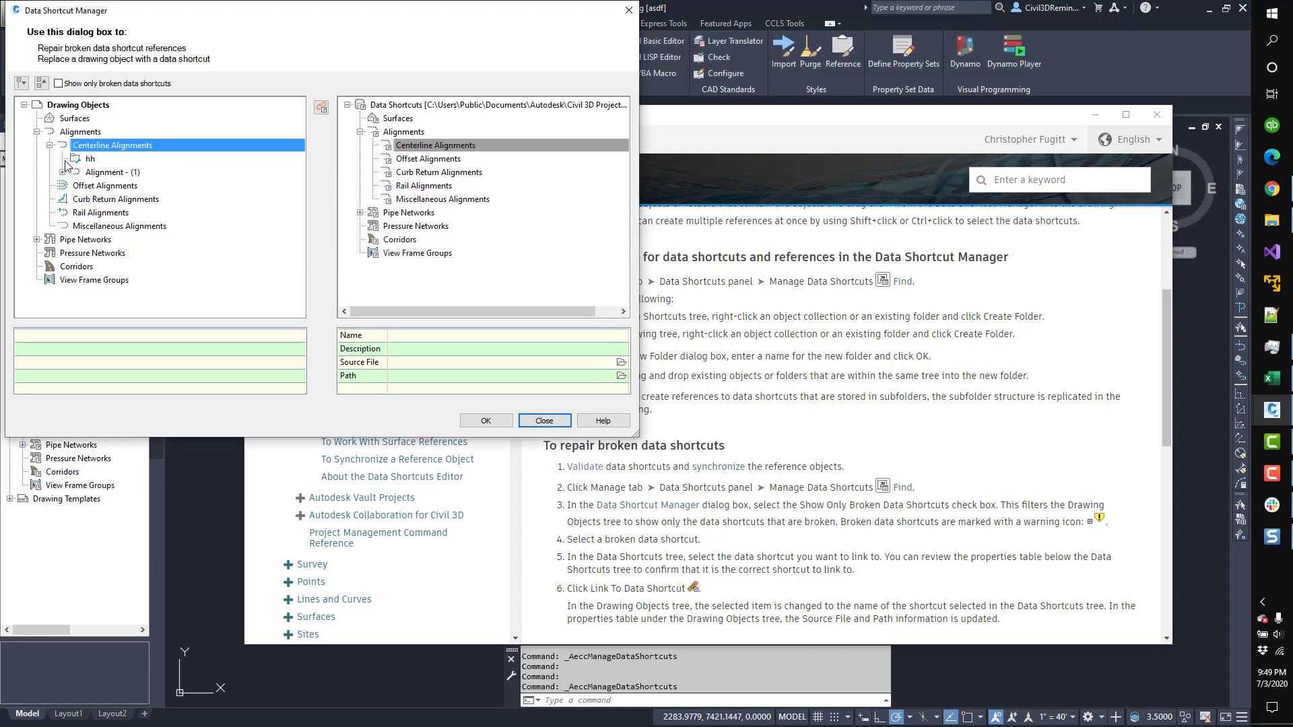
left_click(81, 160)
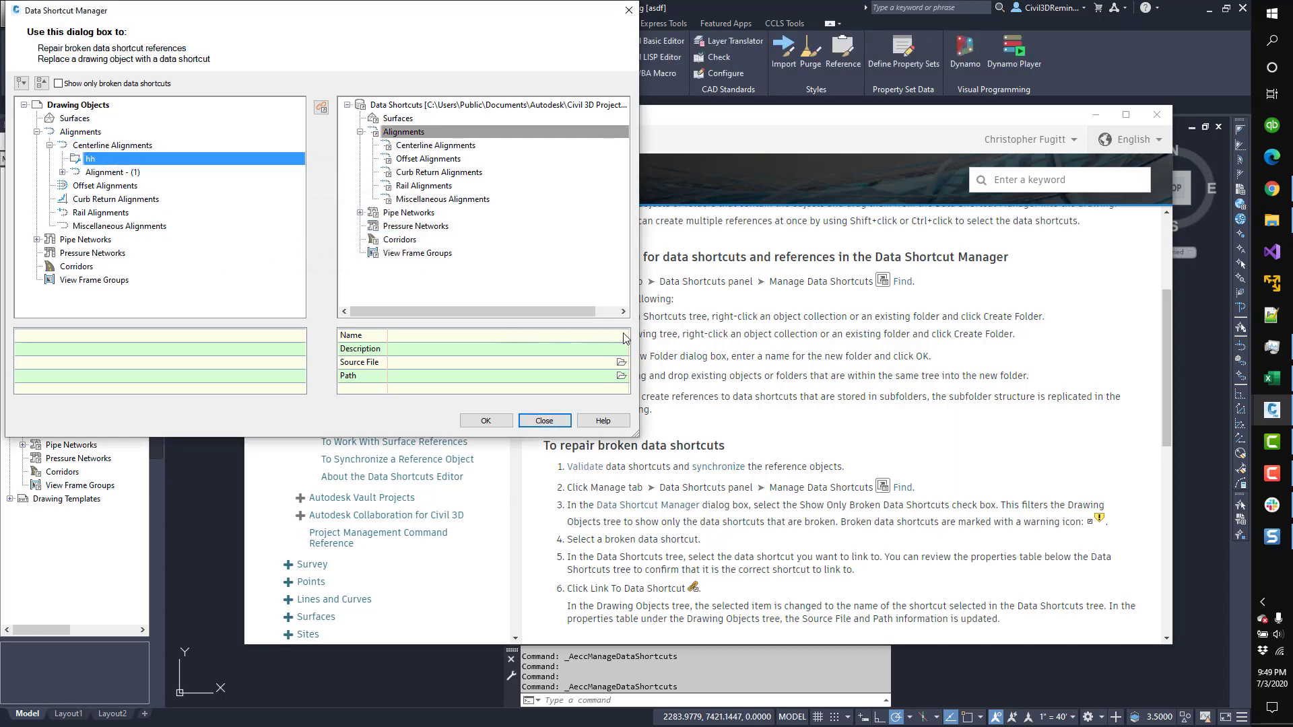
- Return to the help topic and read the section "To repair broken data shortcuts"
left_click(643, 340)
left_click(665, 367)
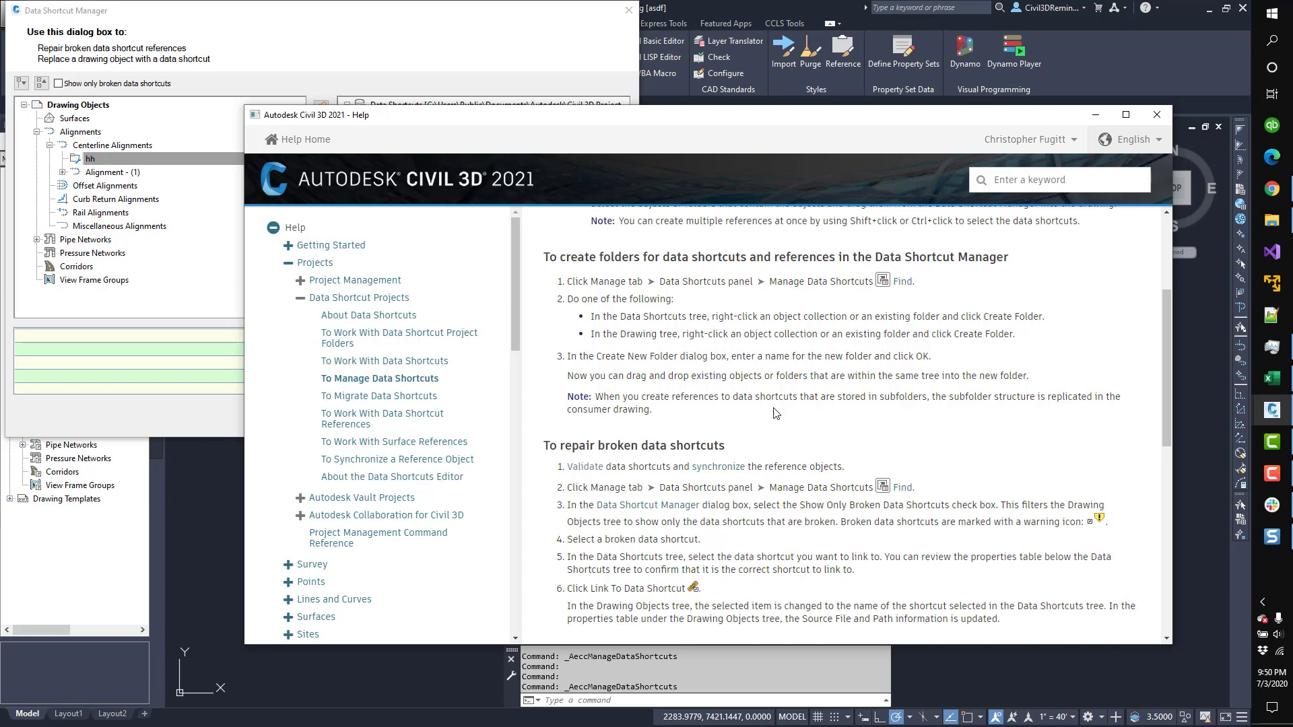
left_click_drag(1172, 402, 1172, 489)
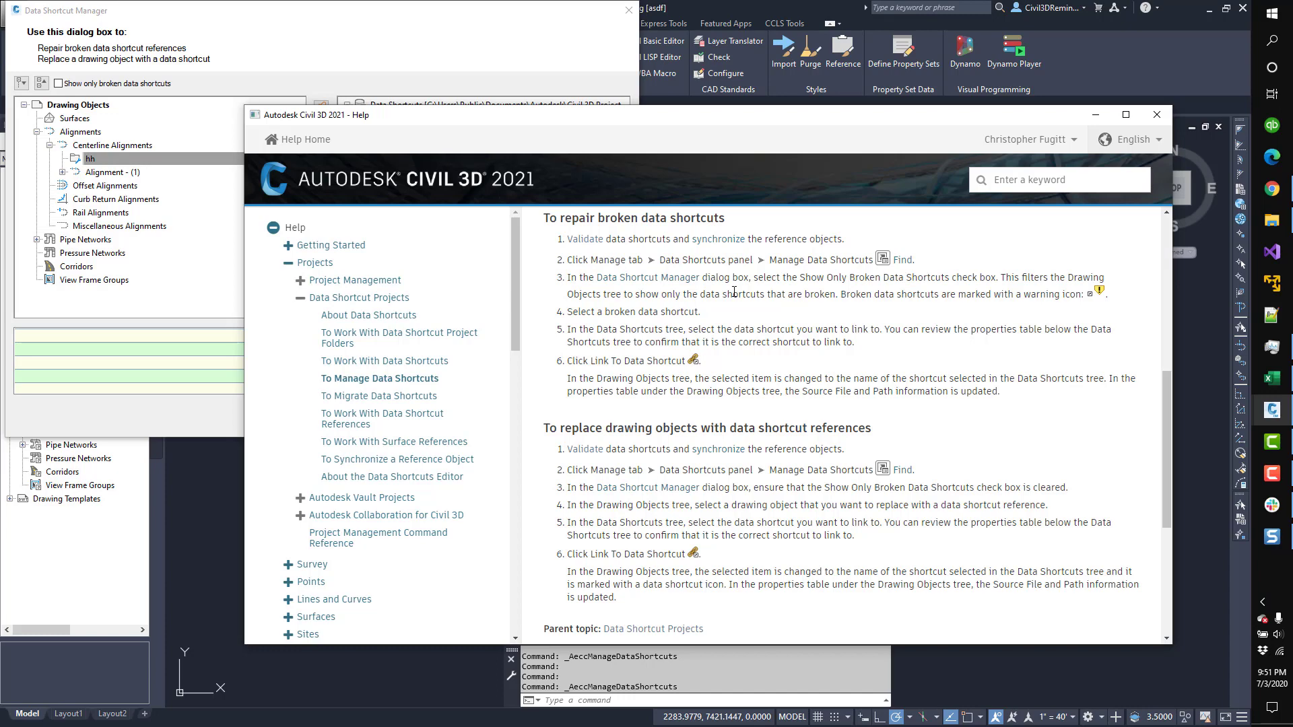
- Inspect the properties of Alignment - (1) under the drawing's Centerline Alignments in the Data Shortcut Manager
left_click(166, 148)
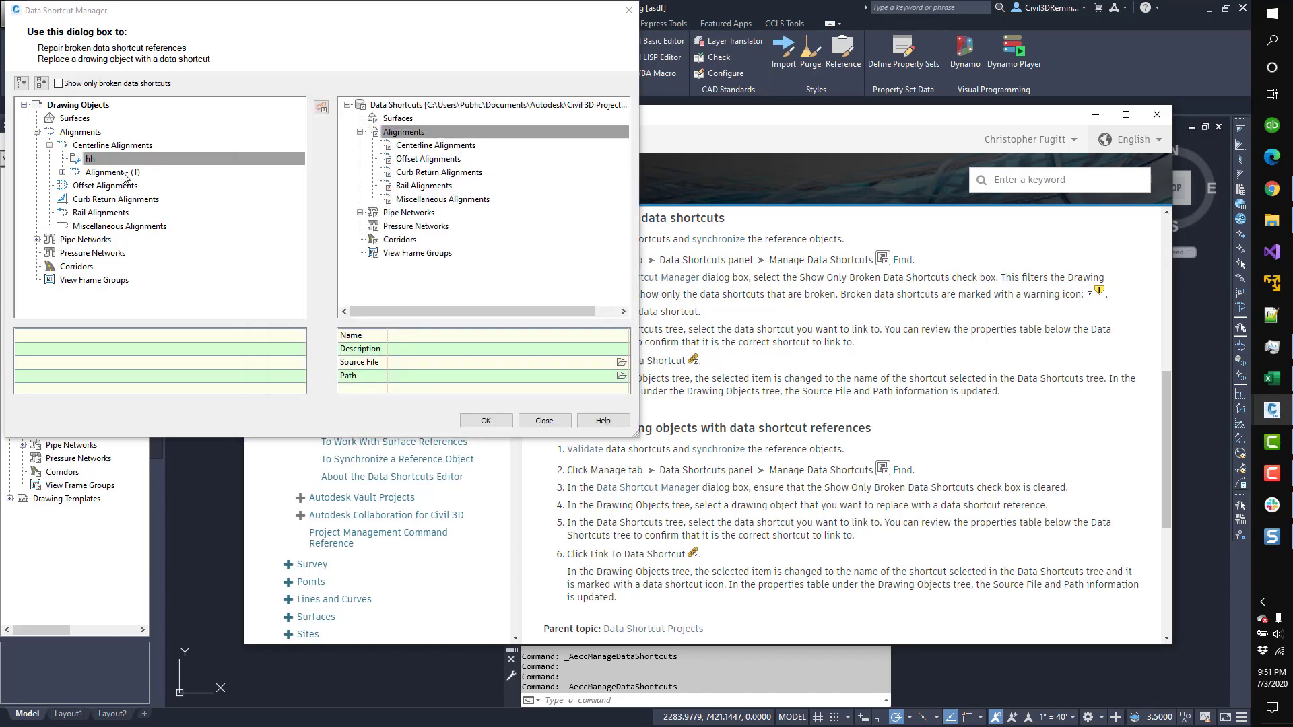
left_click(119, 173)
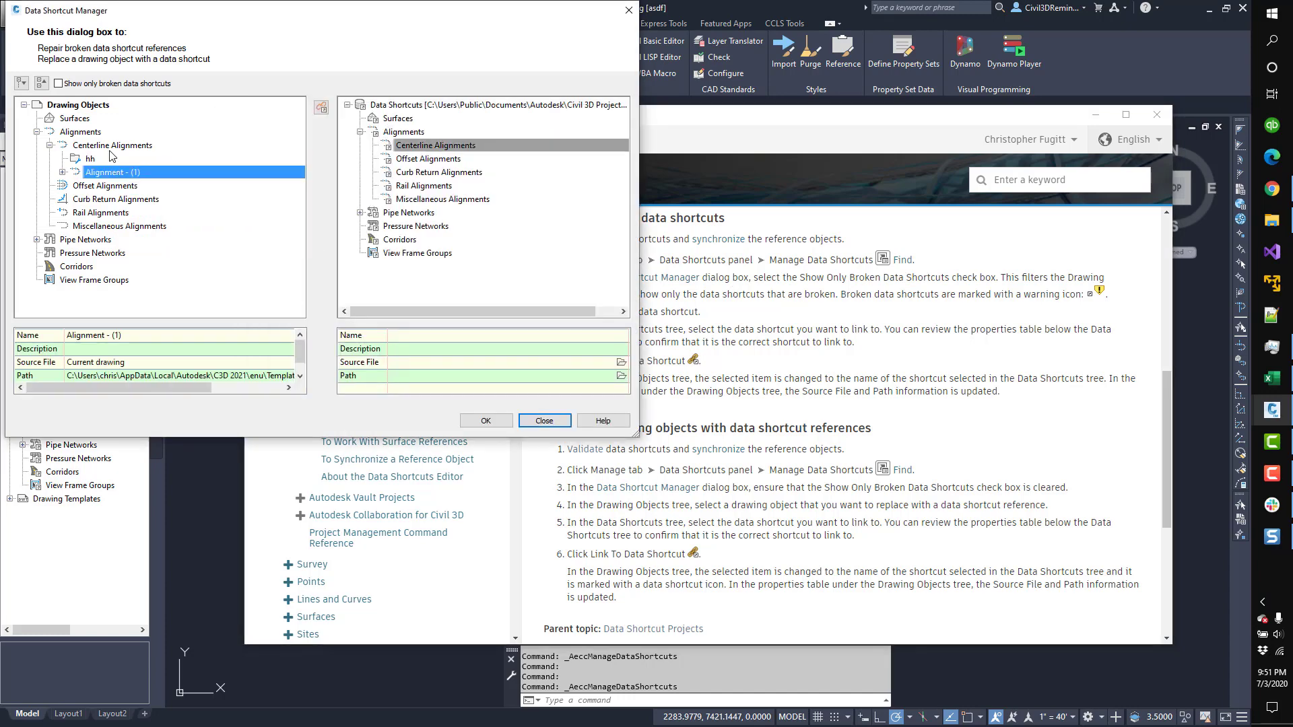
left_click(109, 147)
left_click(98, 183)
left_click(99, 173)
left_click_drag(314, 21, 477, 47)
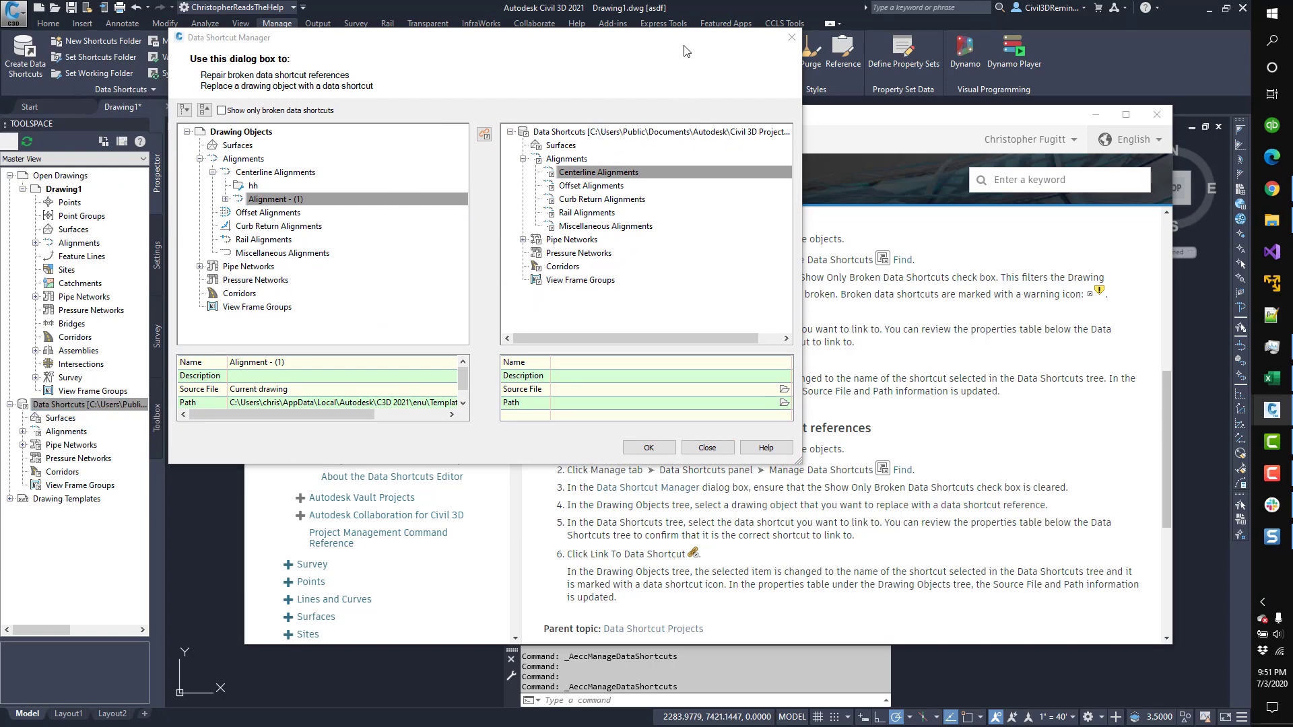
left_click_drag(673, 45, 509, 23)
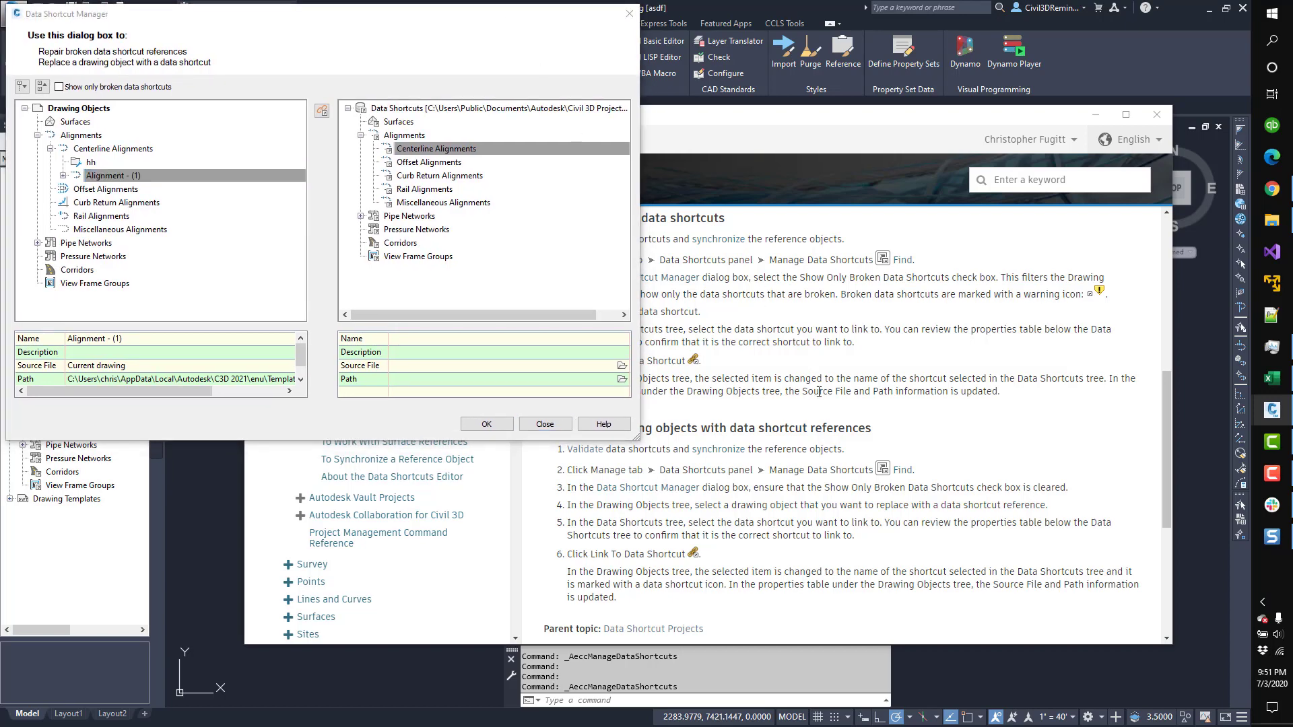
- Read the help section "To replace drawing objects with data shortcut references" through to the related topics
left_click(814, 419)
triple_click(769, 428)
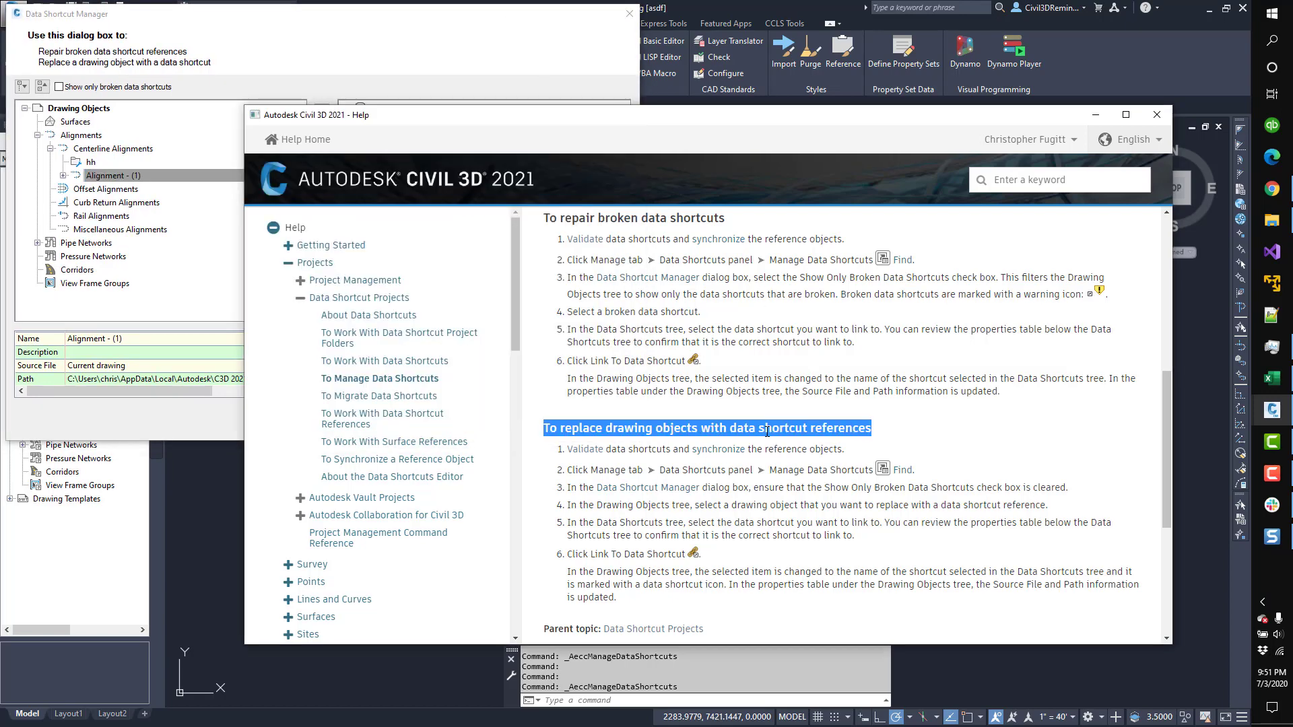
scroll(767, 432, "down", 2)
scroll(767, 431, "down", 1)
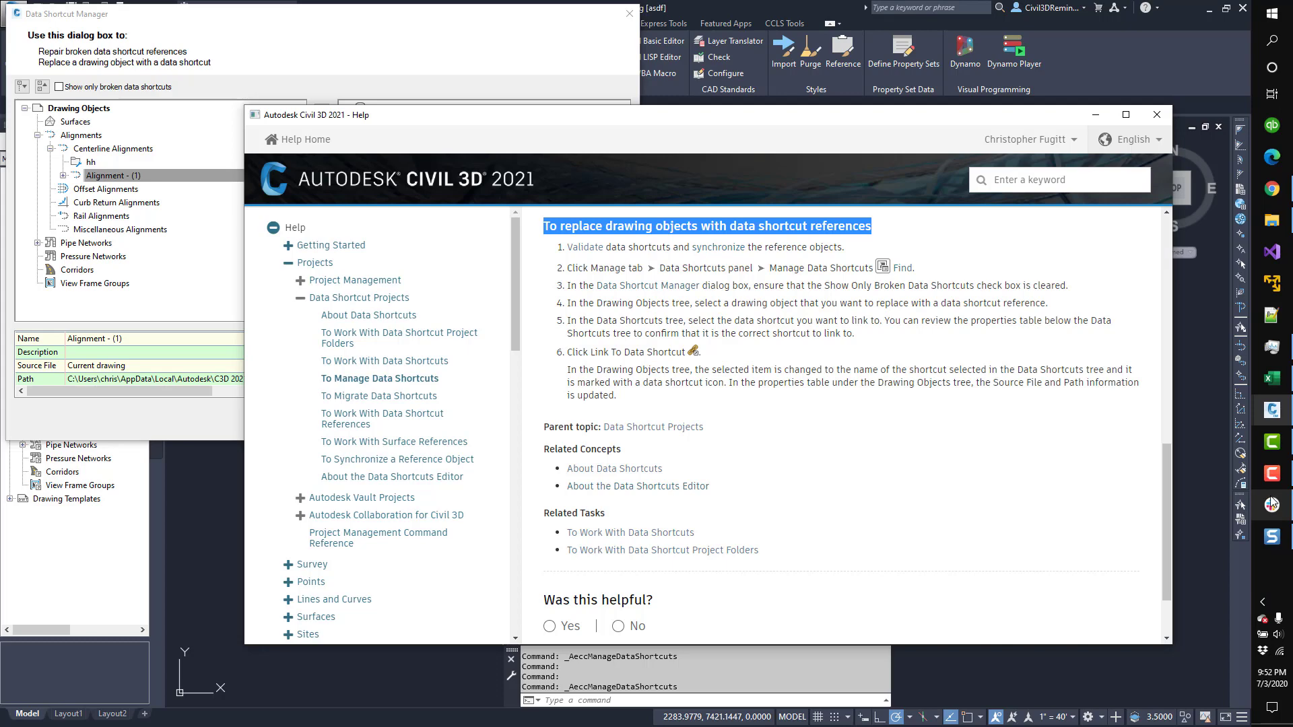
mouse_move(1273, 503)
left_click(1272, 475)
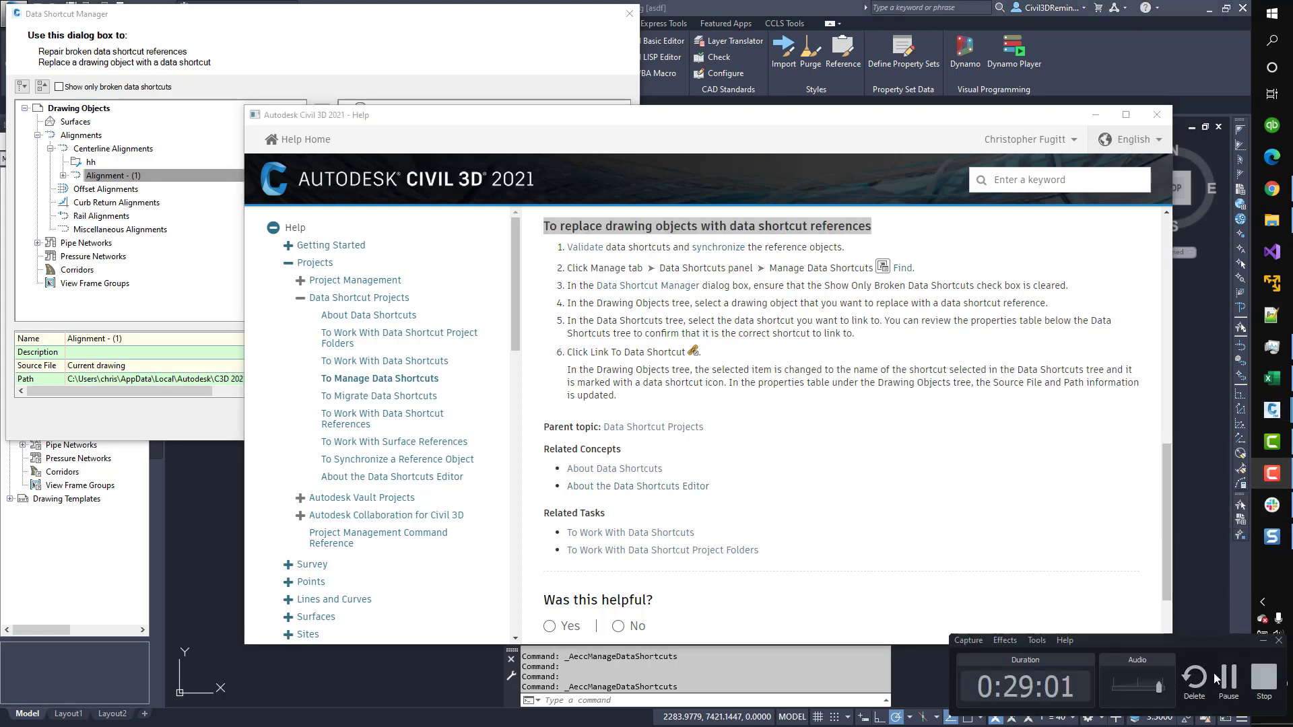
left_click(1225, 677)
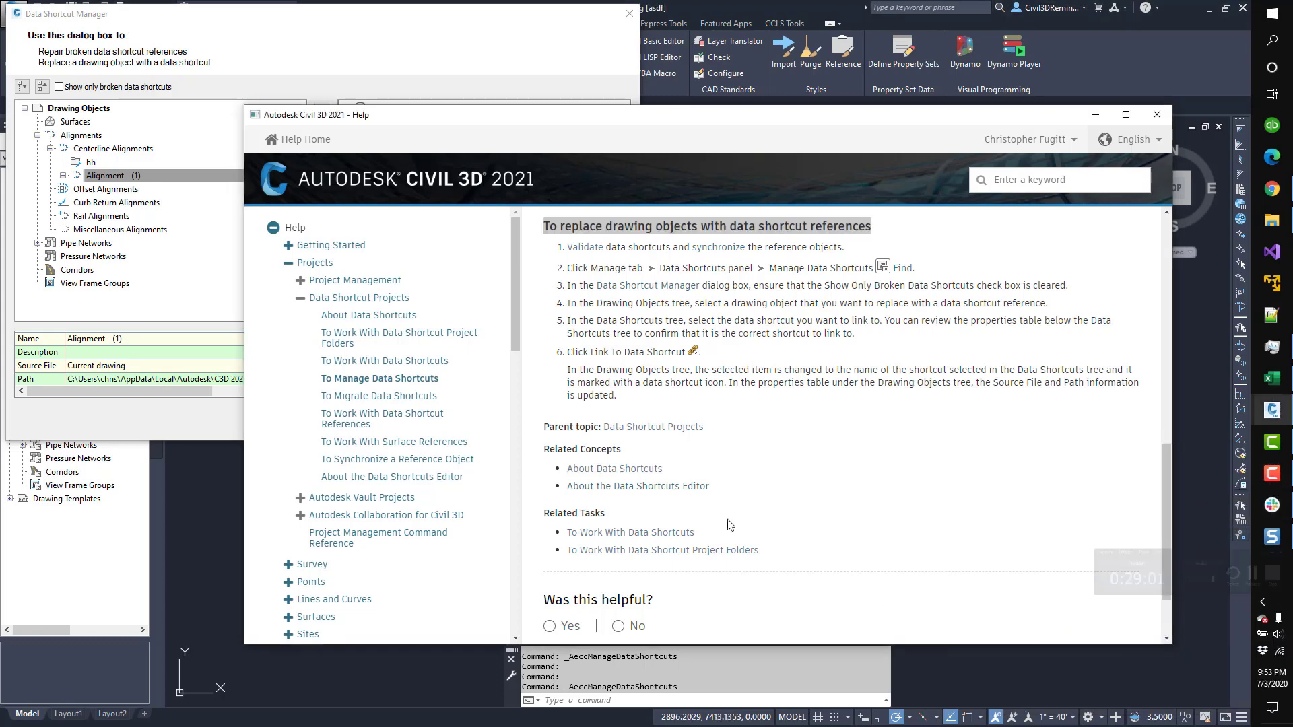
- Read the help topic "To Migrate Data Shortcuts", and briefly open the stand-alone Data Shortcuts Editor that its instructions describe
left_click(415, 397)
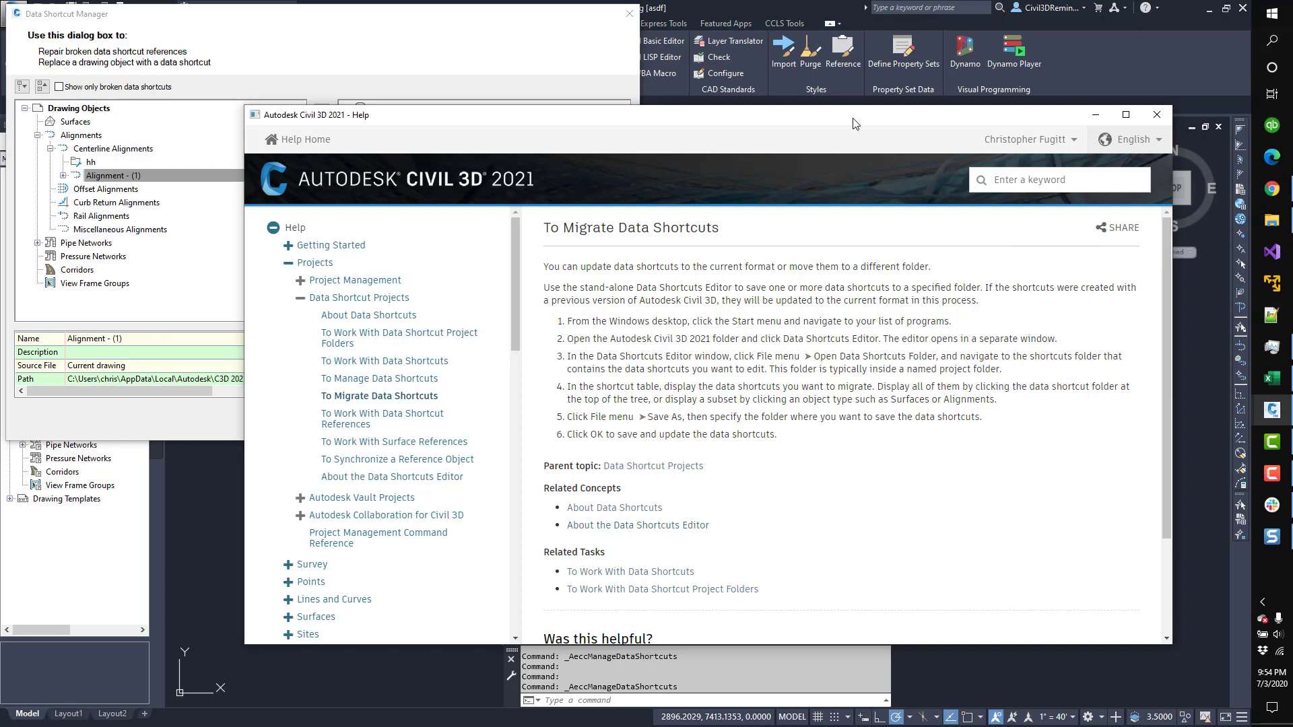
left_click_drag(828, 120, 650, 109)
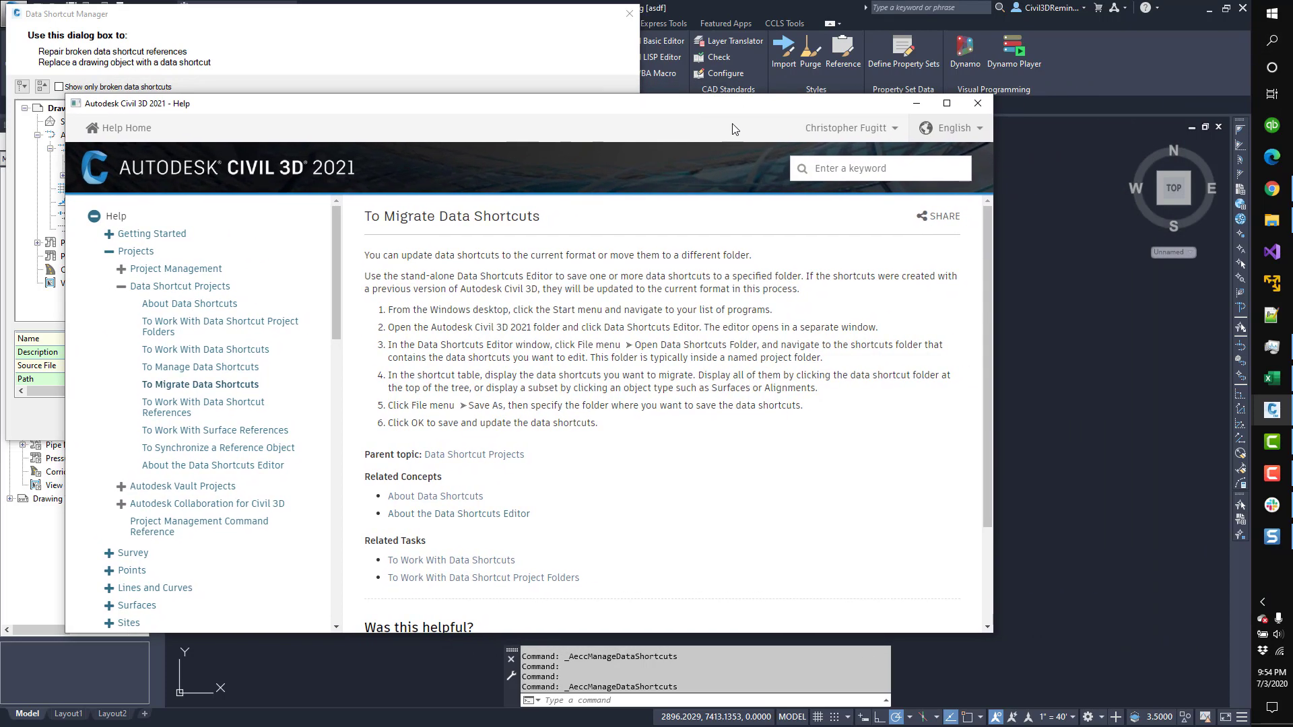
left_click(1272, 14)
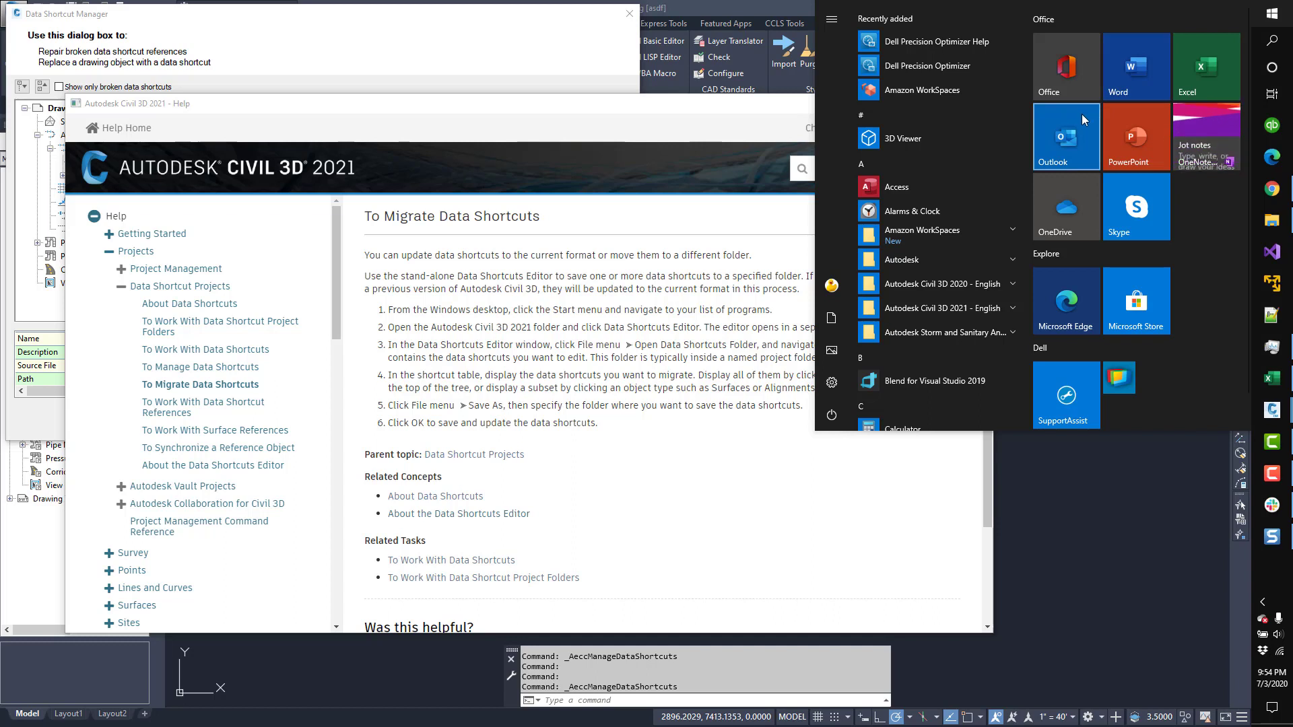
left_click(995, 307)
scroll(978, 353, "down", 3)
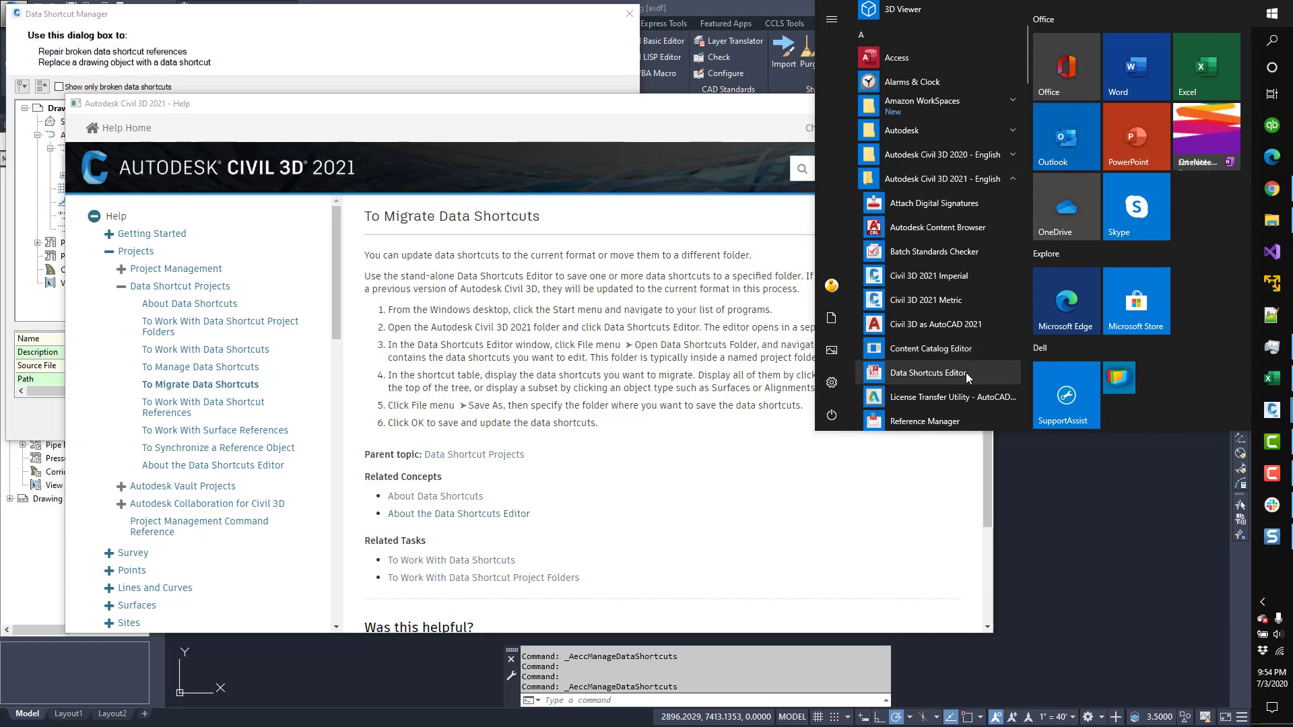
left_click(966, 373)
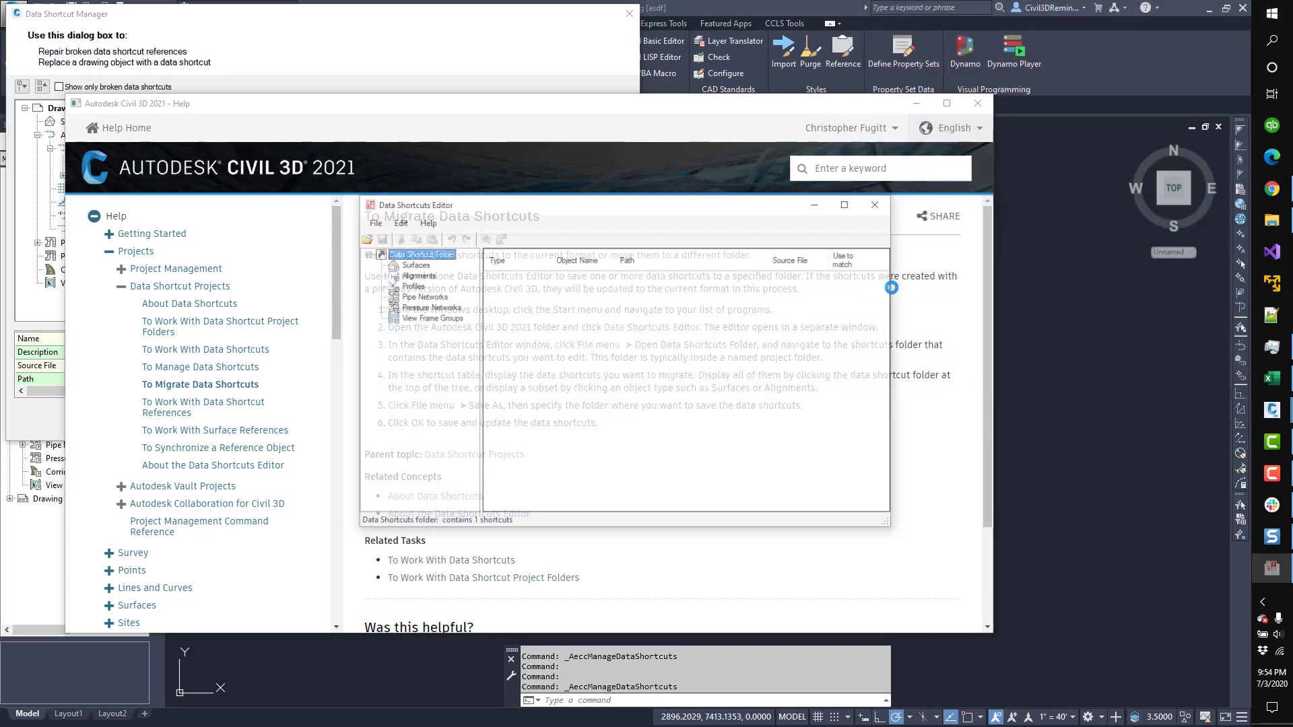
left_click_drag(741, 211, 1027, 22)
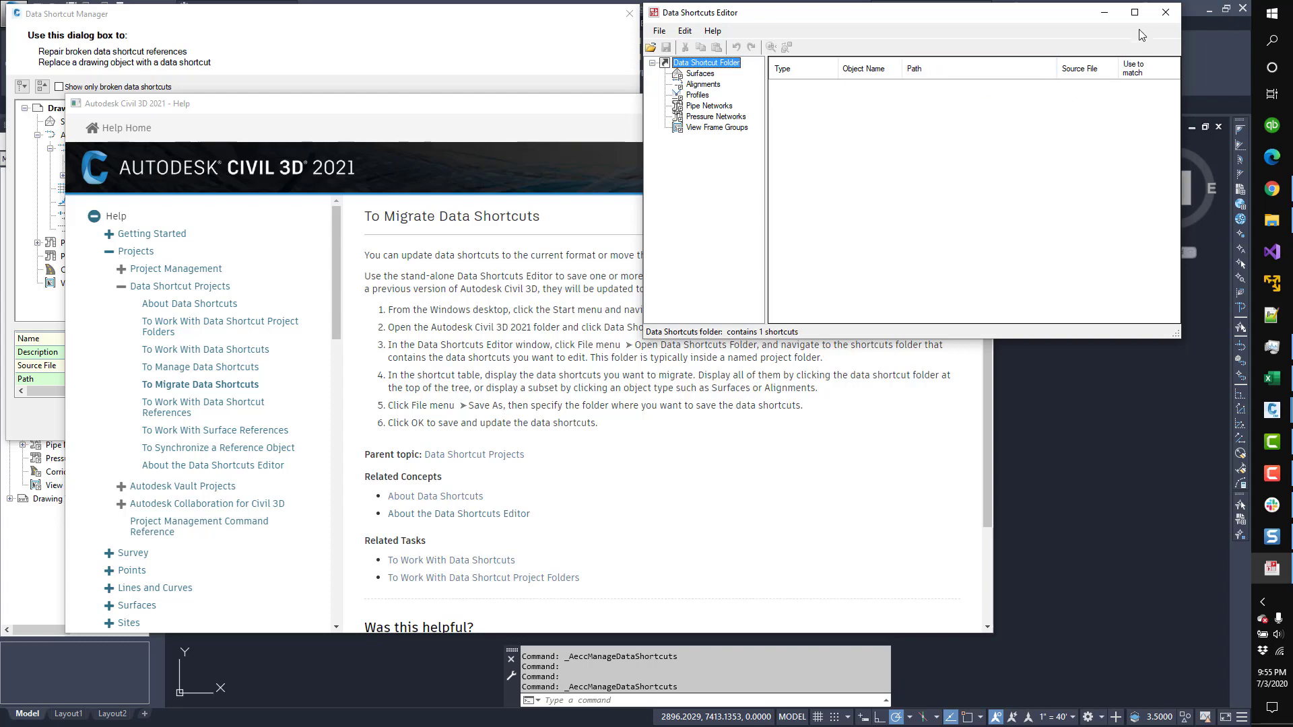
left_click(1166, 22)
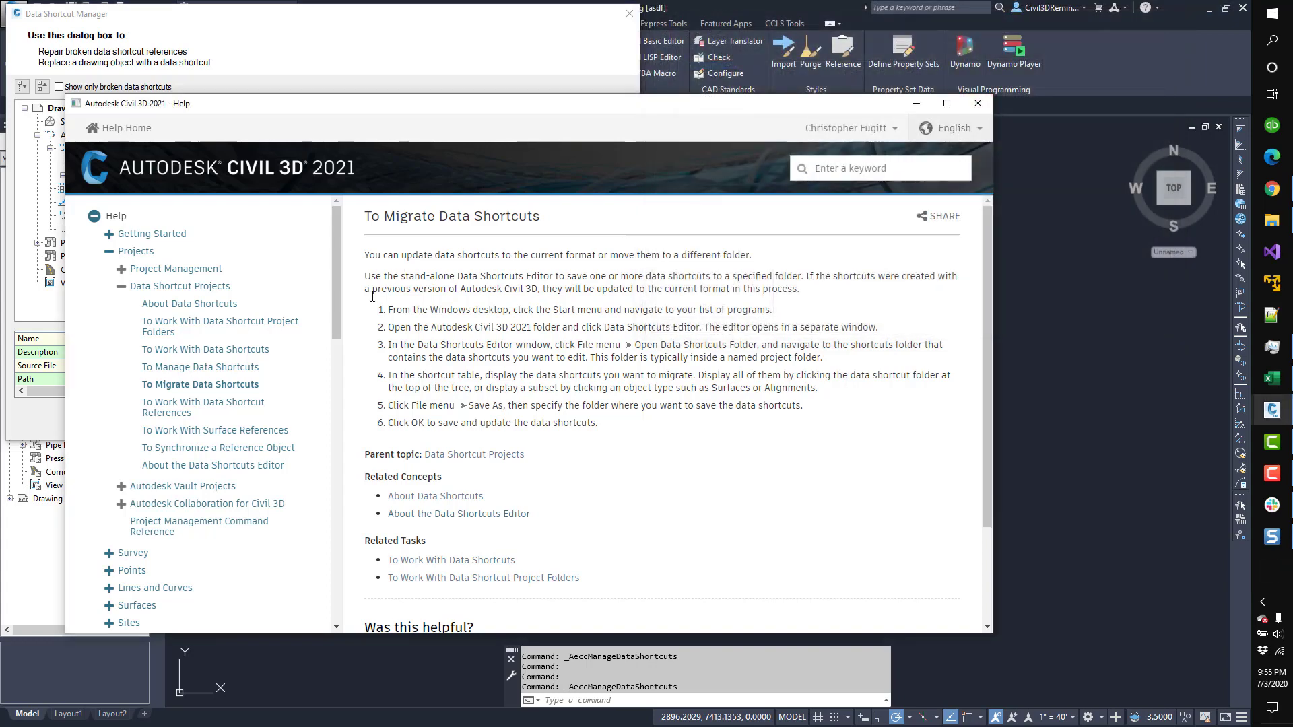
- Read the help topic "To Work With Data Shortcut References" from the section on referencing a data shortcut
left_click(220, 407)
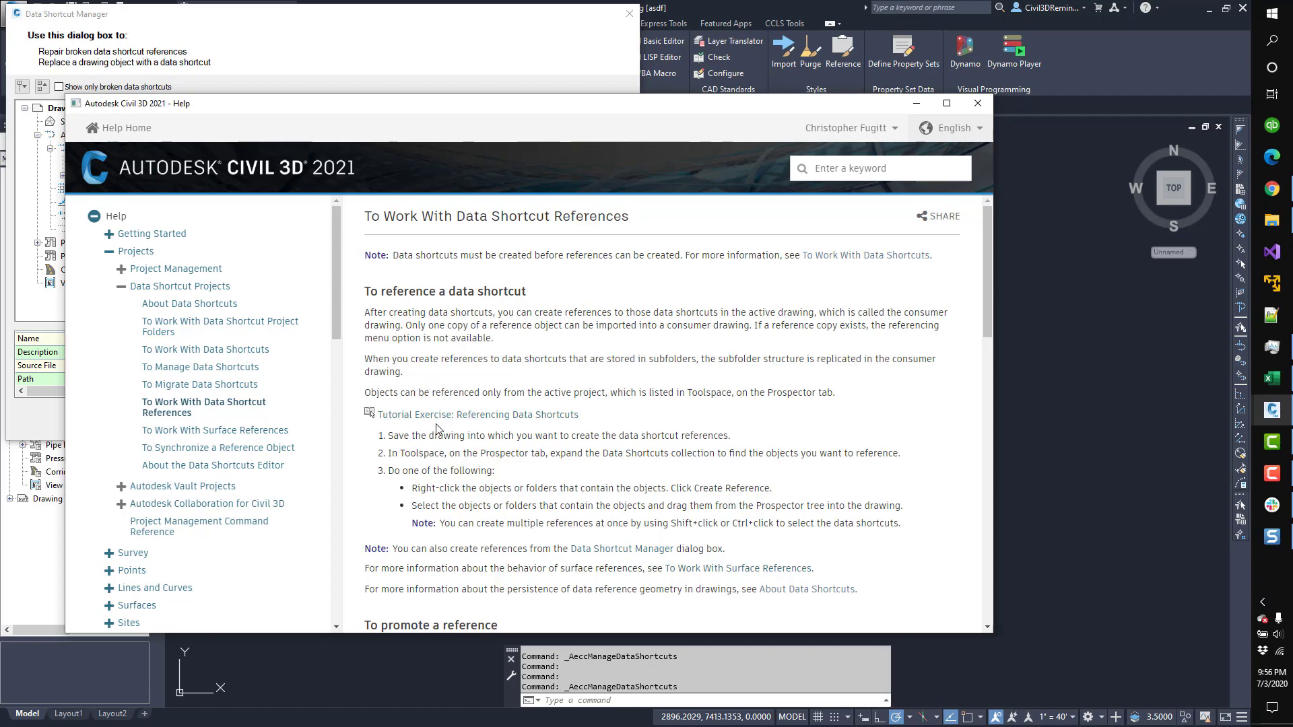
scroll(435, 428, "down", 2)
scroll(436, 429, "down", 1)
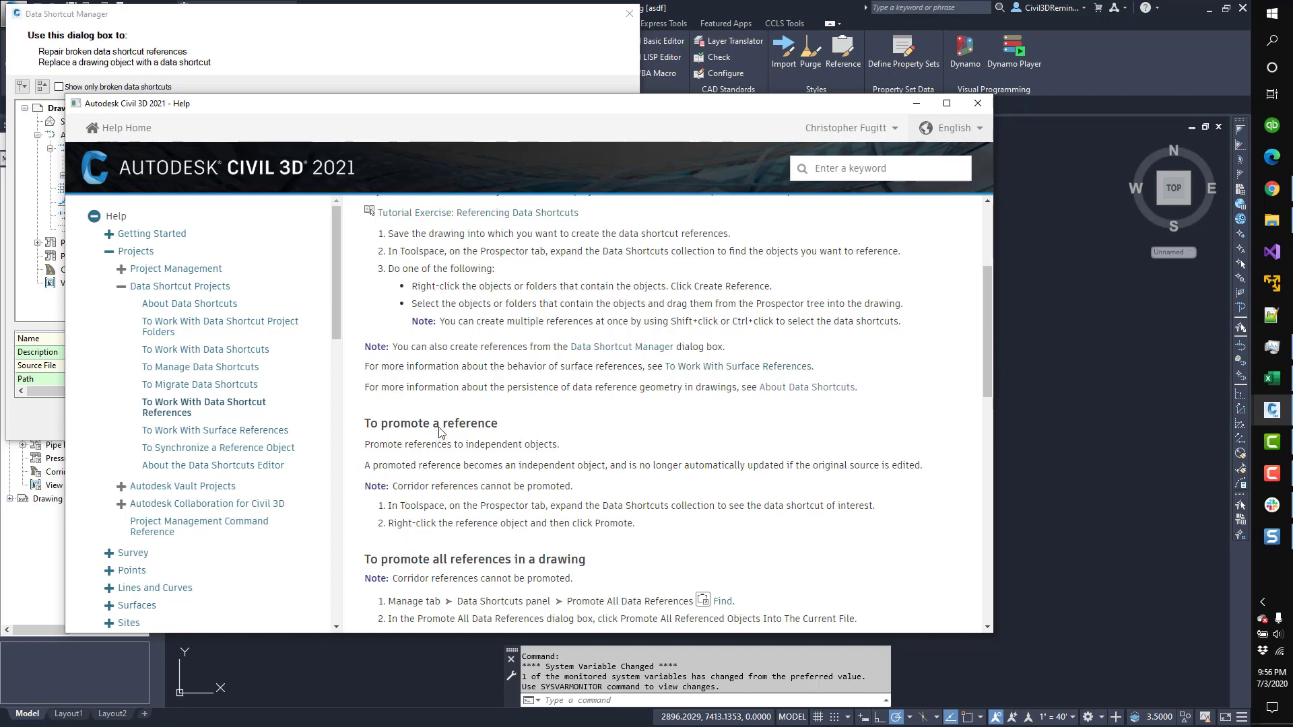
- Minimize the help window and close the Data Shortcut Manager to return to Drawing1
left_click_drag(580, 111, 857, 129)
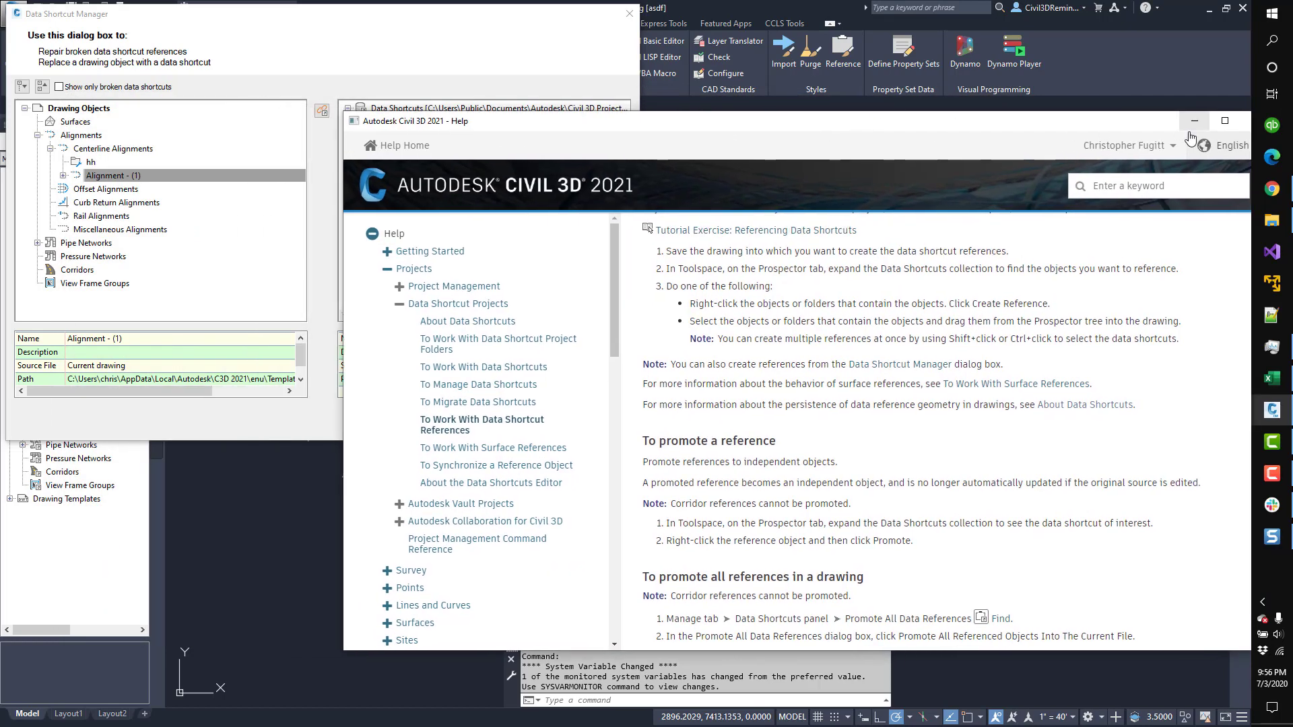
left_click_drag(1150, 125, 1114, 123)
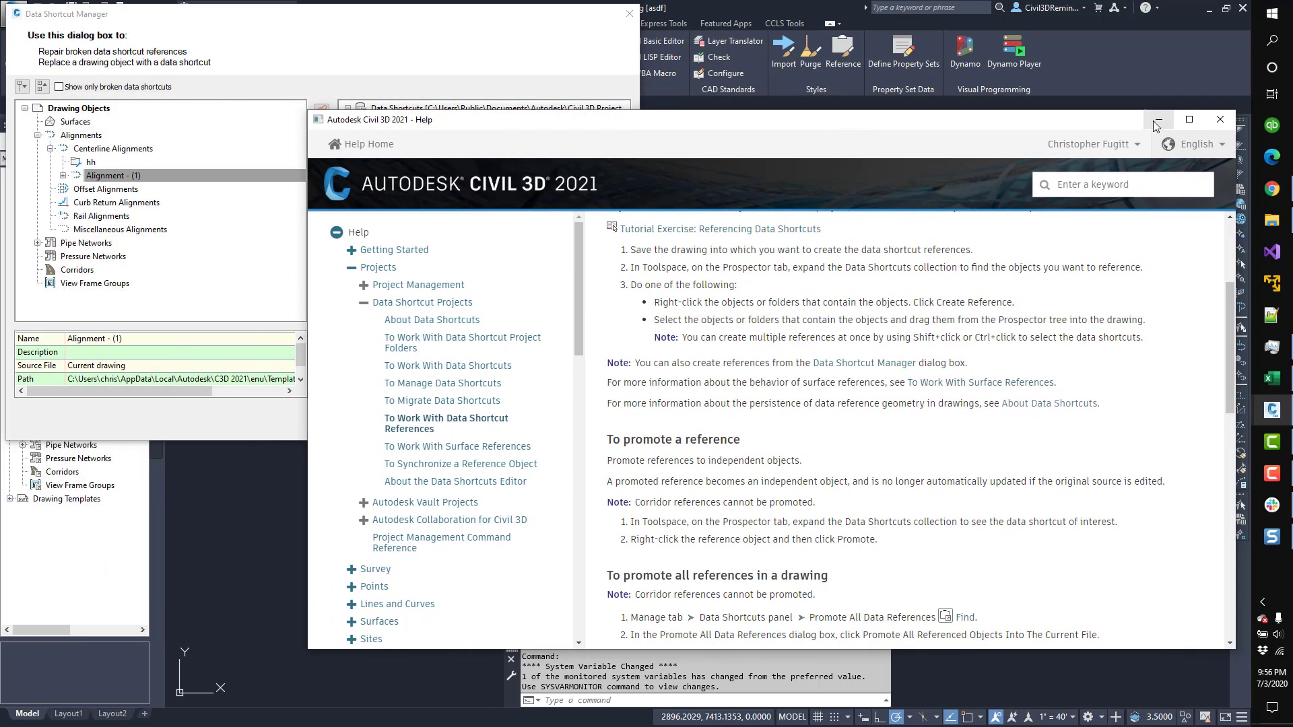
left_click(1157, 120)
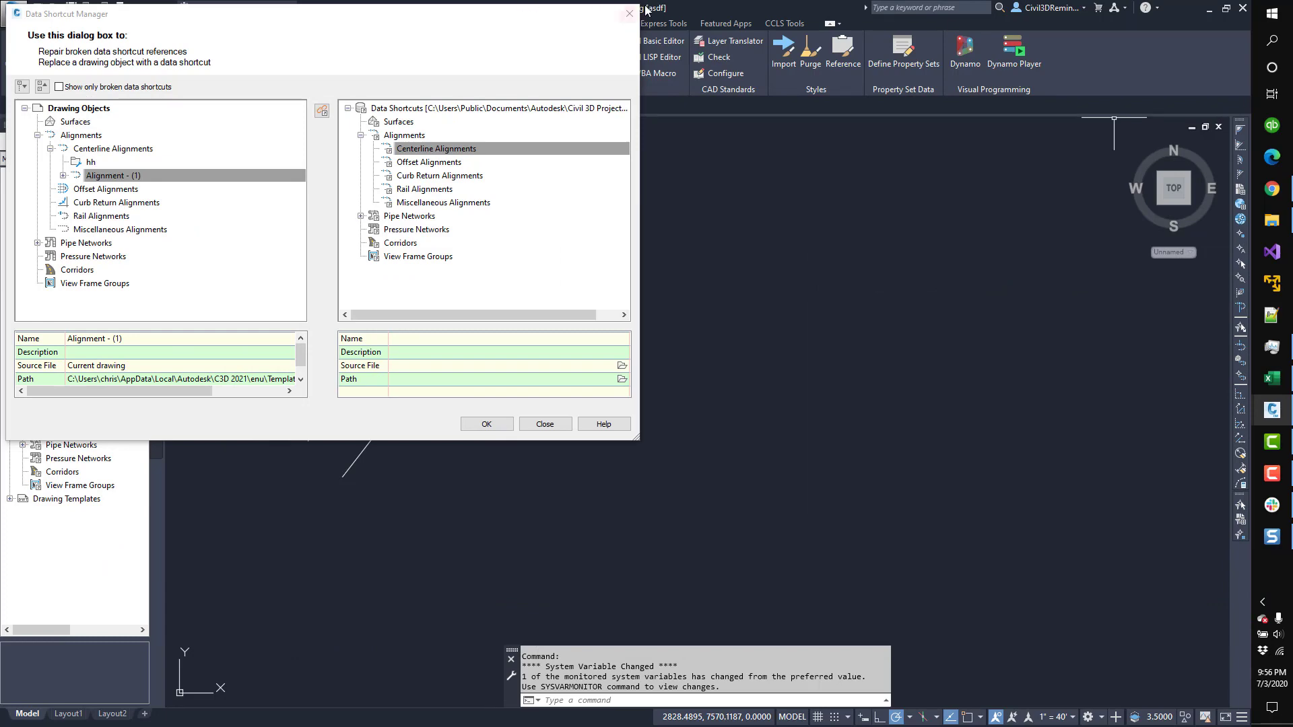
left_click(629, 13)
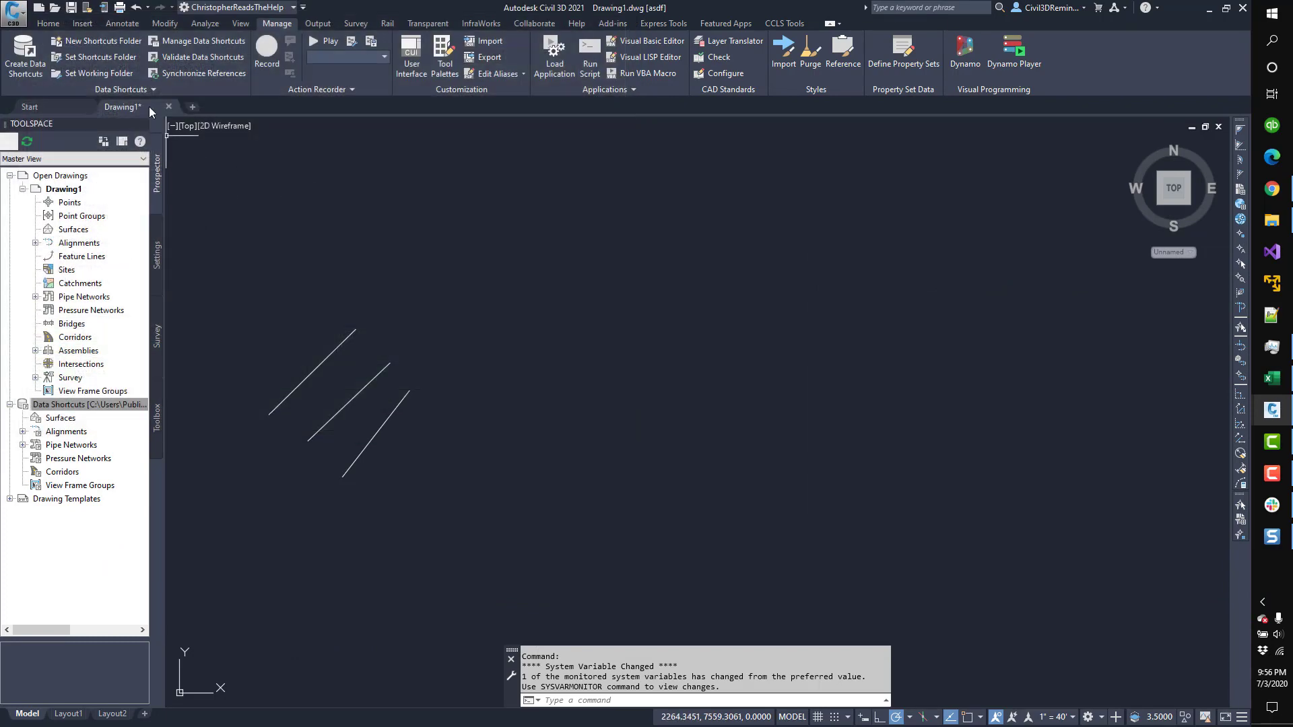
- Create two more centerline alignments with the Alignment Creation Tools using the default settings, and save Drawing1
left_click(56, 23)
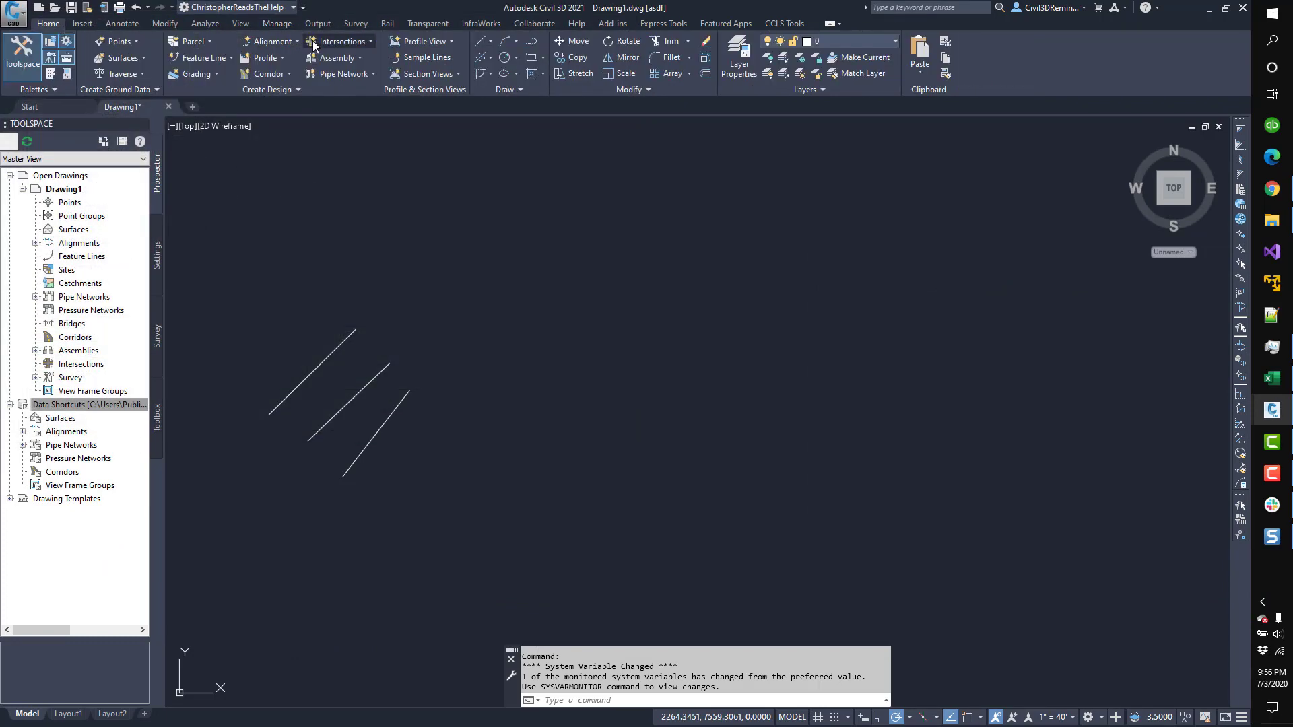
left_click(272, 41)
left_click(290, 60)
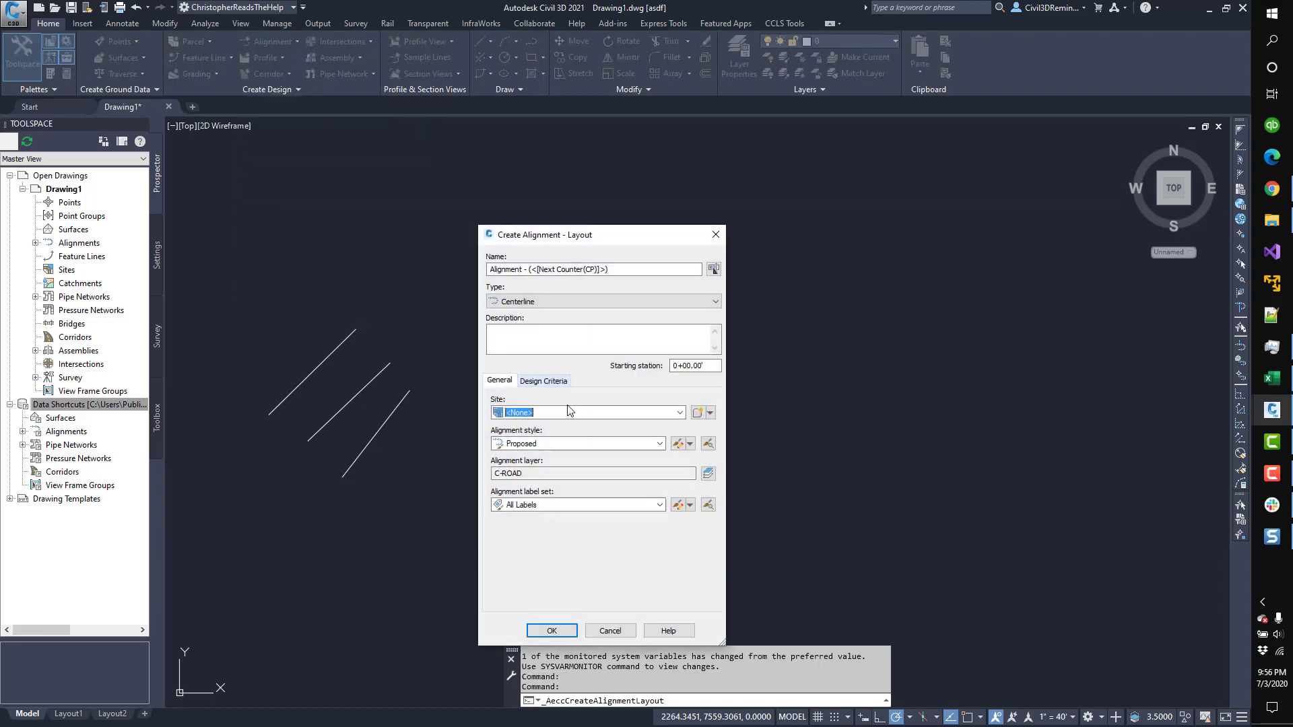
left_click(552, 630)
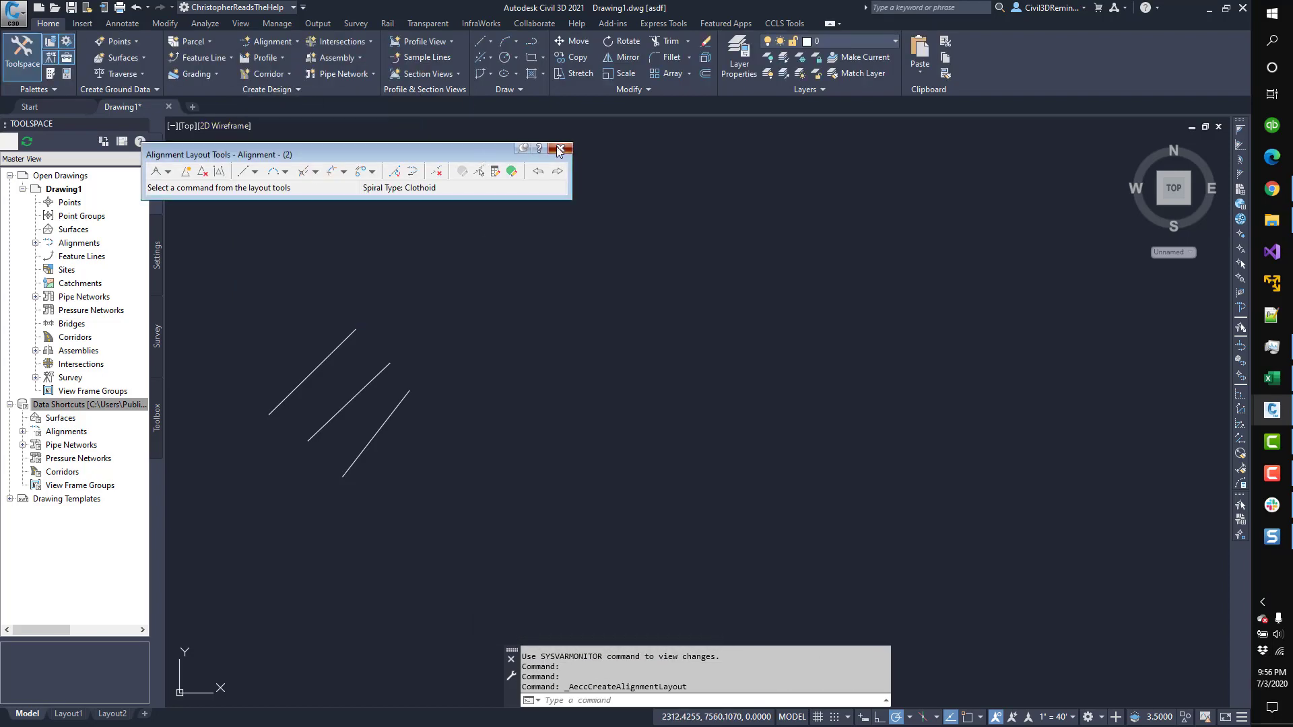
left_click(263, 44)
left_click(290, 61)
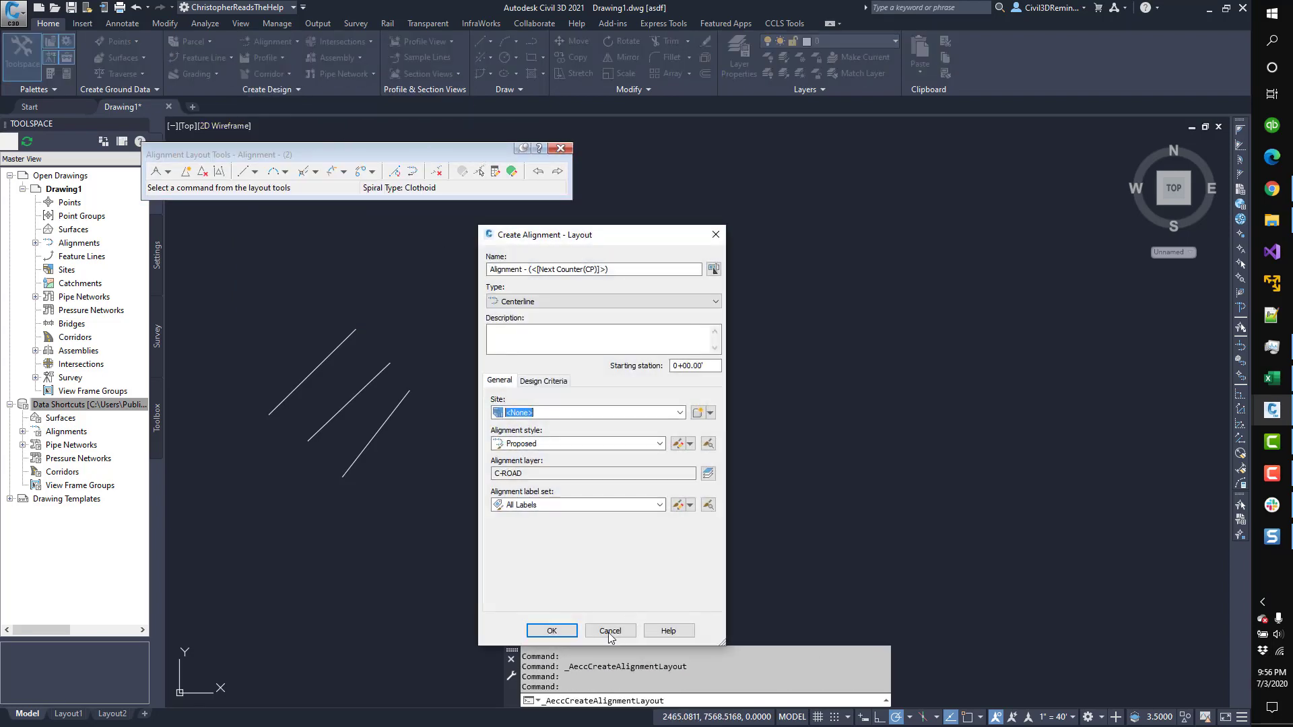
left_click(551, 631)
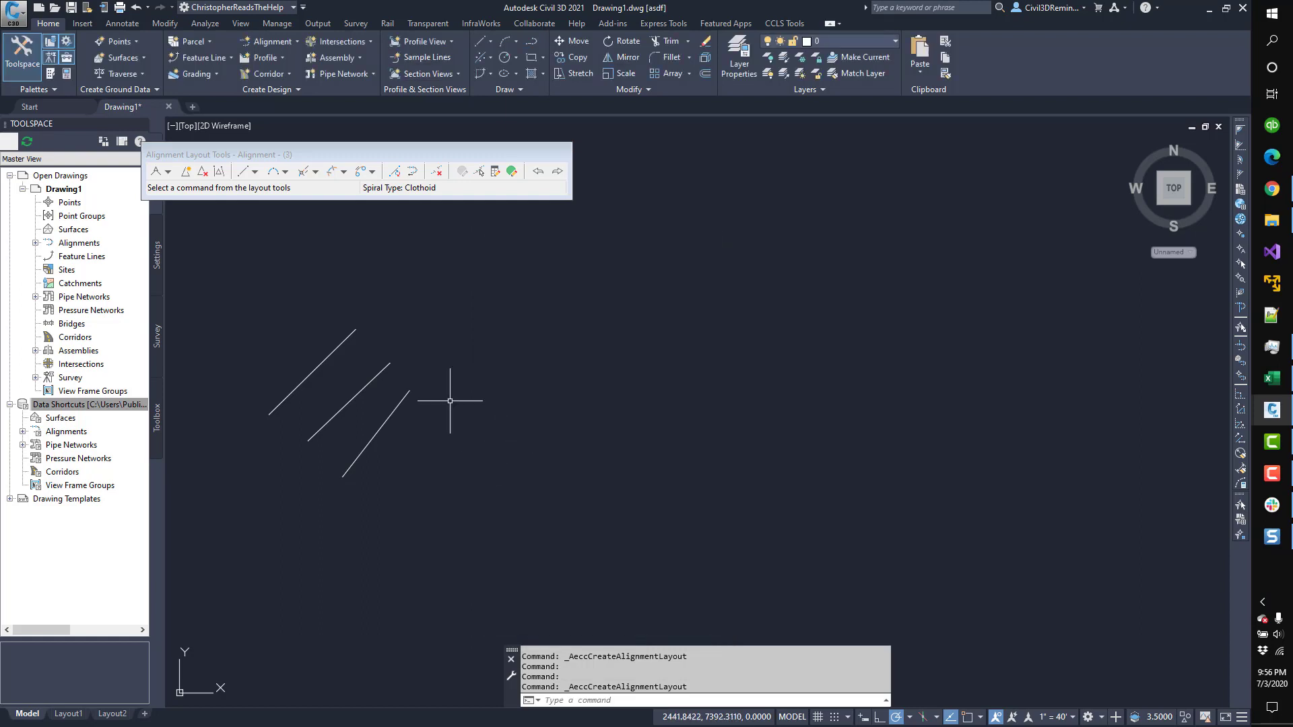
left_click(73, 8)
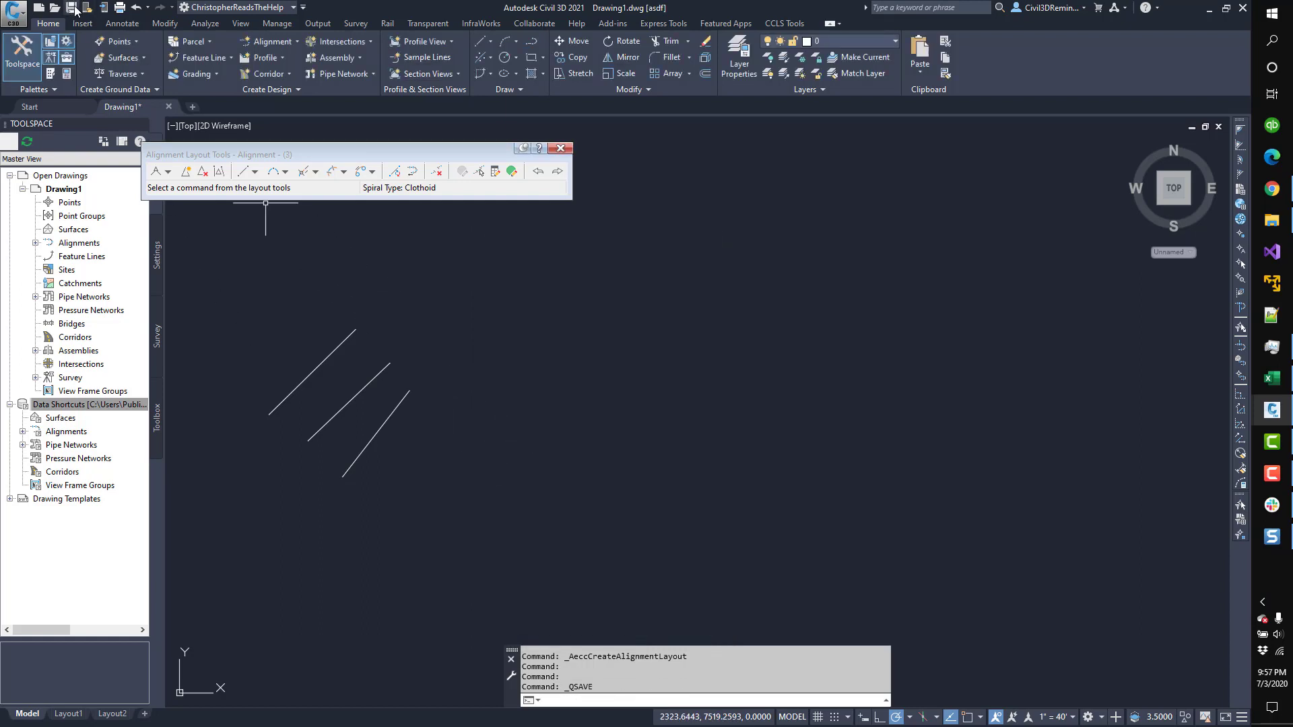
- Start a new drawing, switch the Prospector to Active Drawing View and expand the alignments under Data Shortcuts
left_click(194, 108)
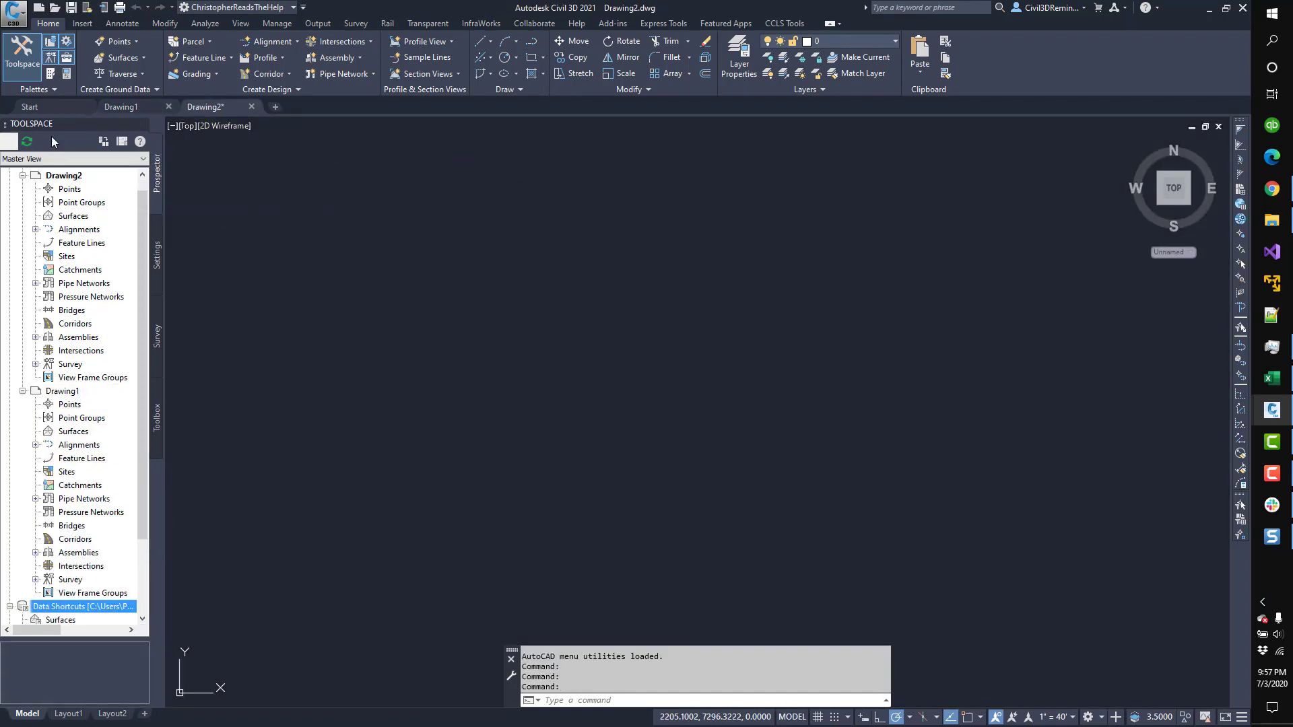
left_click(67, 158)
left_click(27, 180)
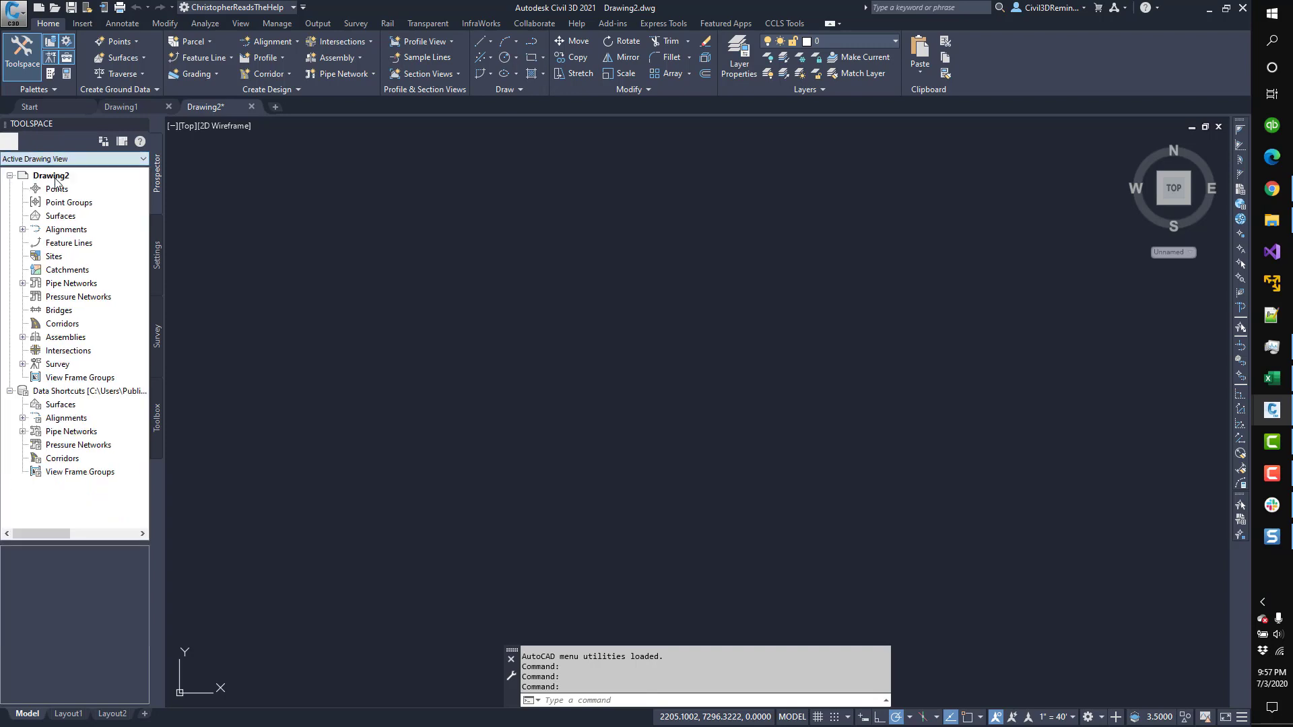
left_click(9, 175)
left_click(23, 216)
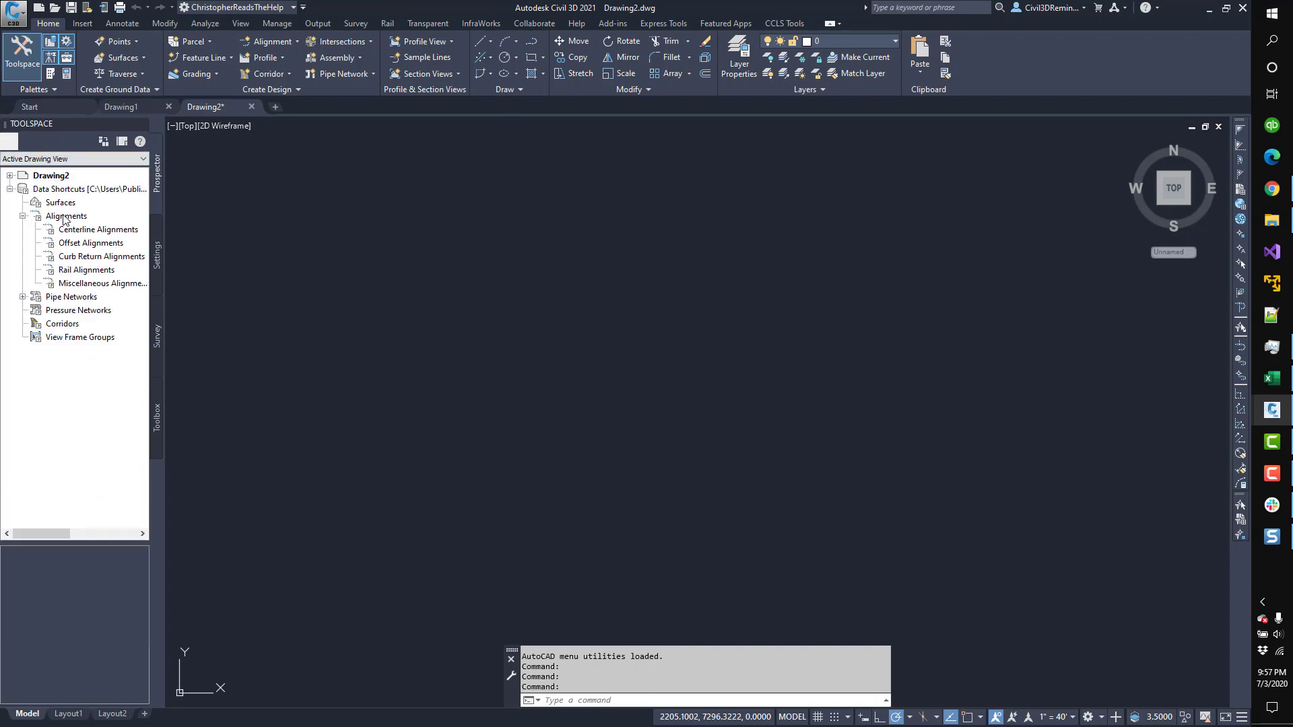
left_click(71, 191)
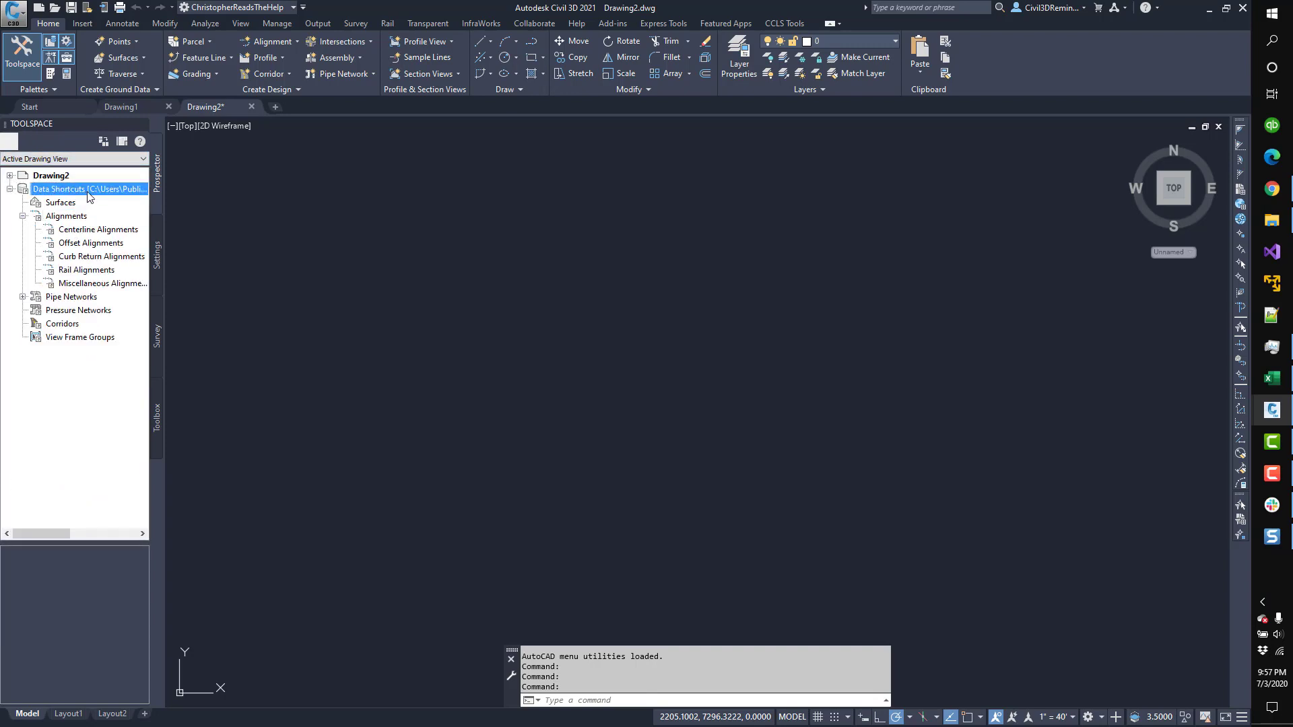
- Create data shortcuts for Alignment - (1), Alignment - (2) and Alignment - (3) in Drawing1
left_click(142, 112)
right_click(87, 393)
left_click(121, 401)
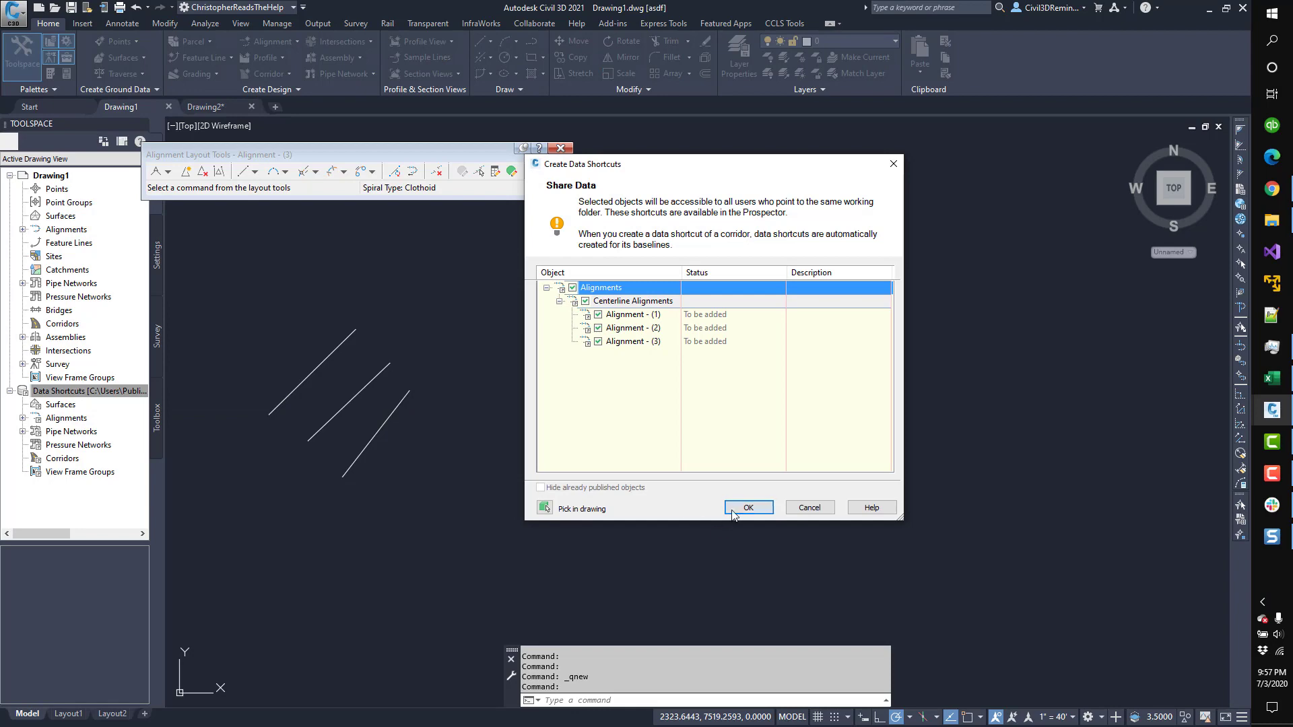
left_click(747, 508)
- Reference all three centerline alignment data shortcuts from Drawing1 into Drawing2 at once
left_click(204, 106)
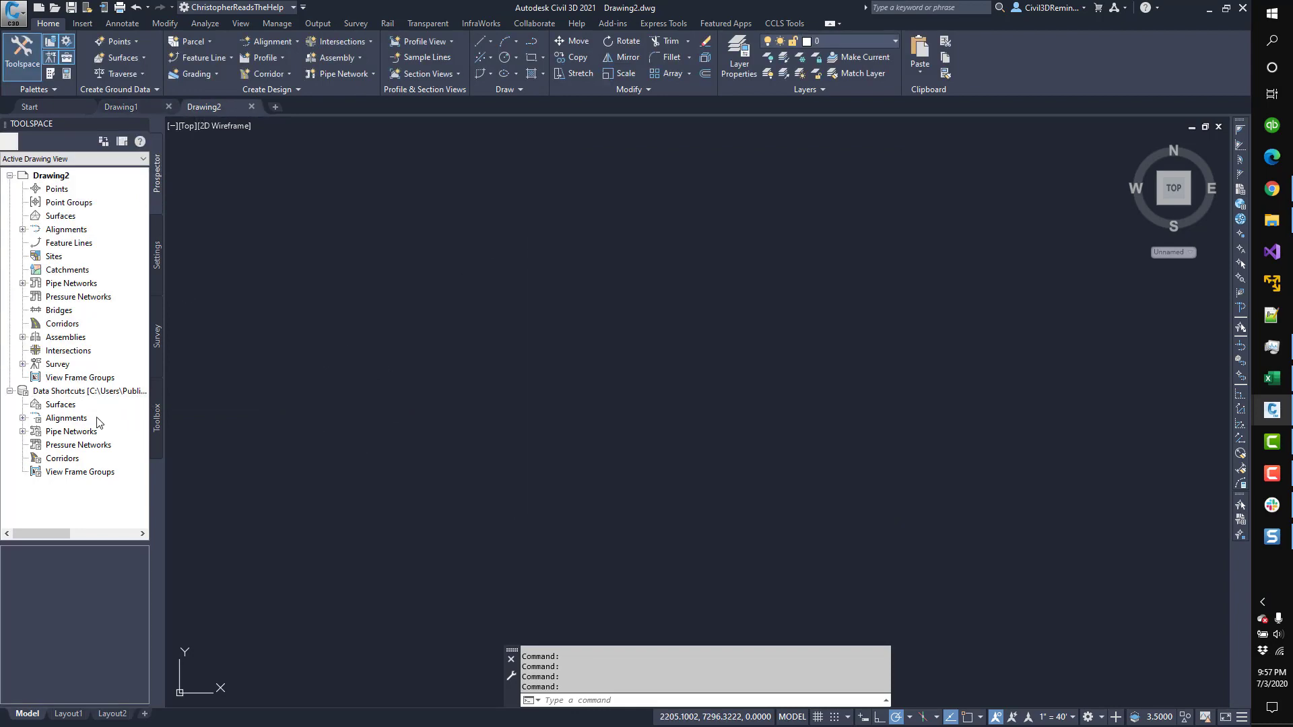
left_click(22, 418)
left_click(61, 433)
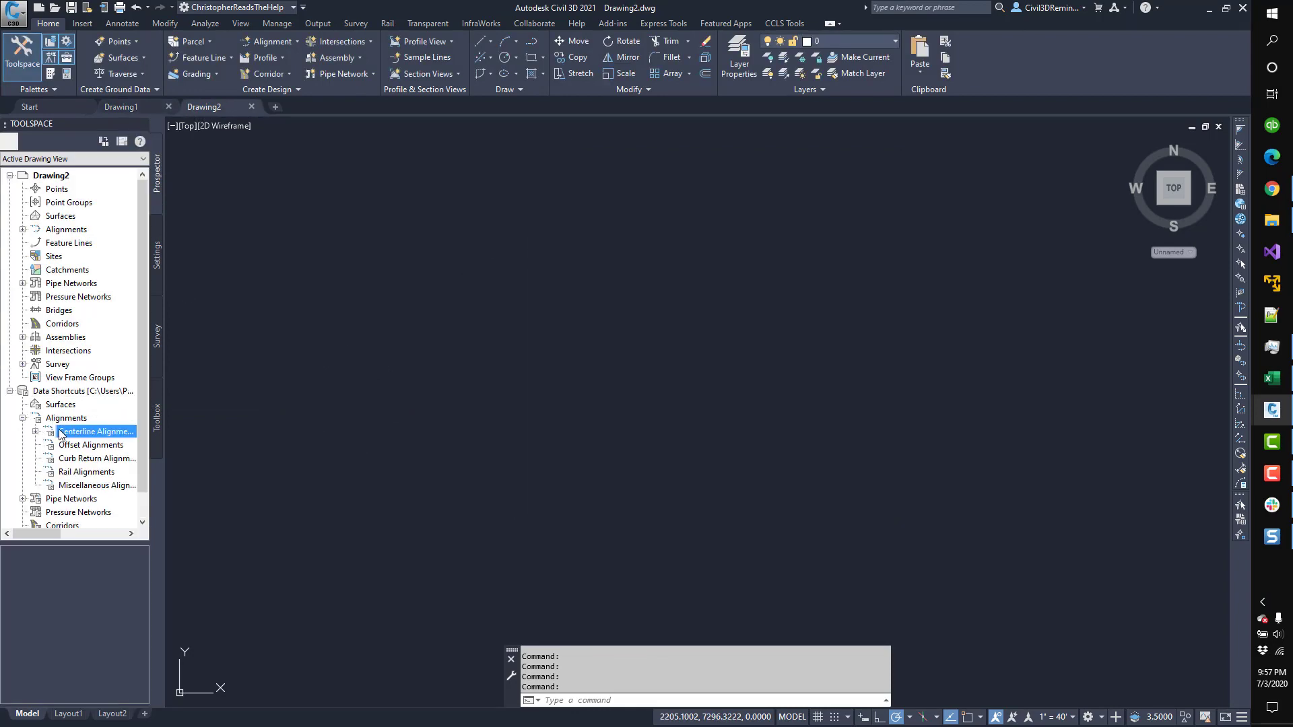
left_click(57, 573)
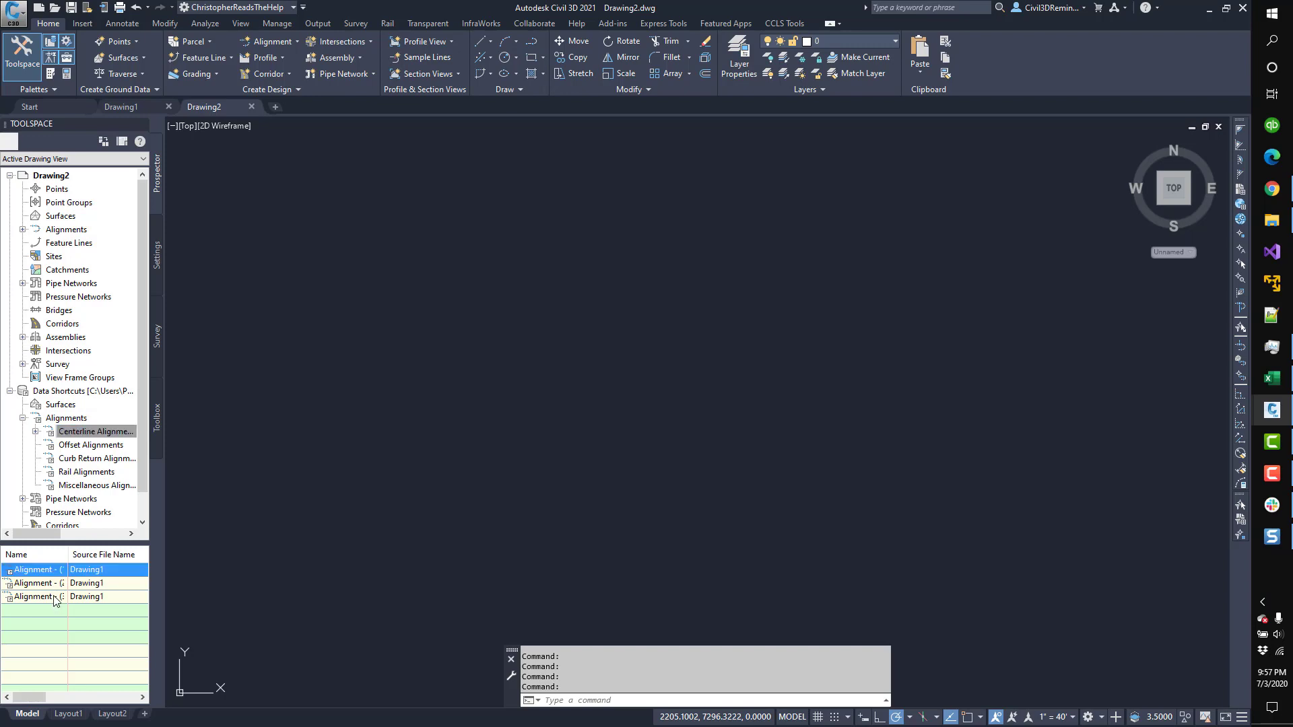
left_click(54, 599, "shift")
left_click_drag(64, 583, 395, 457)
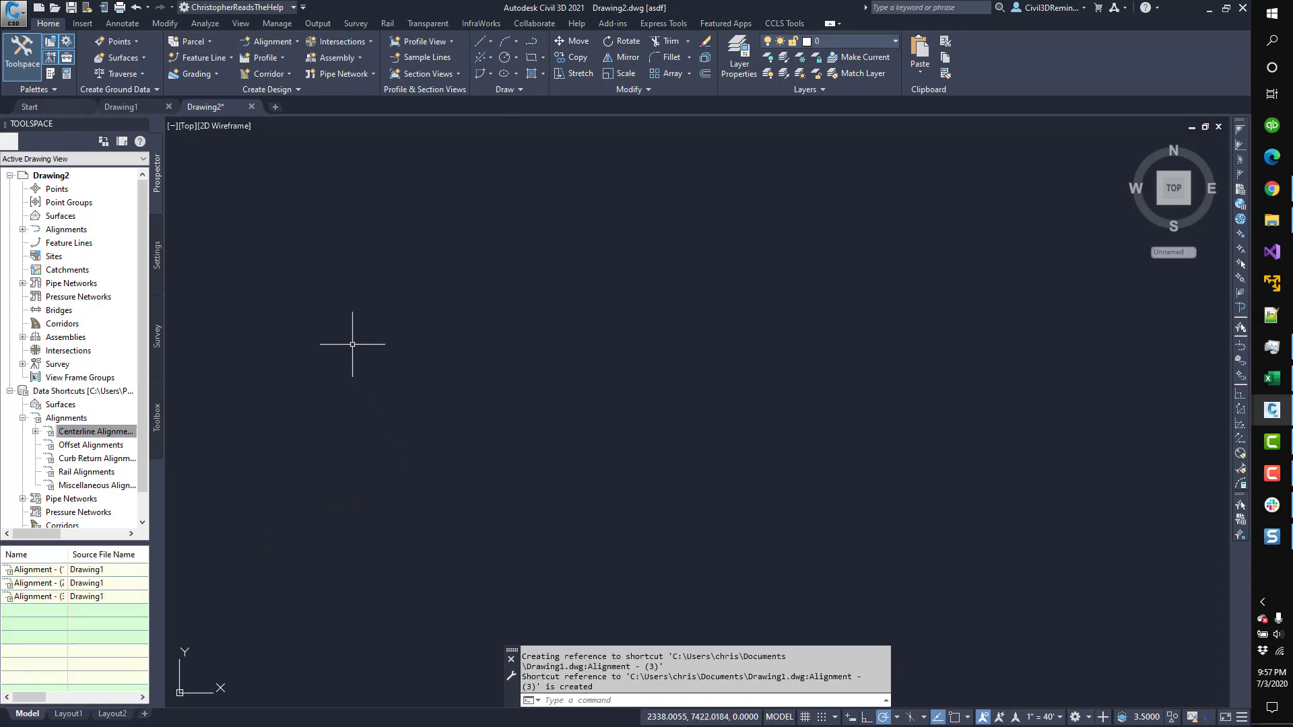
- Expand Drawing2's Centerline Alignments in the Prospector and widen the Toolspace to show the full alignment names
left_click(22, 229)
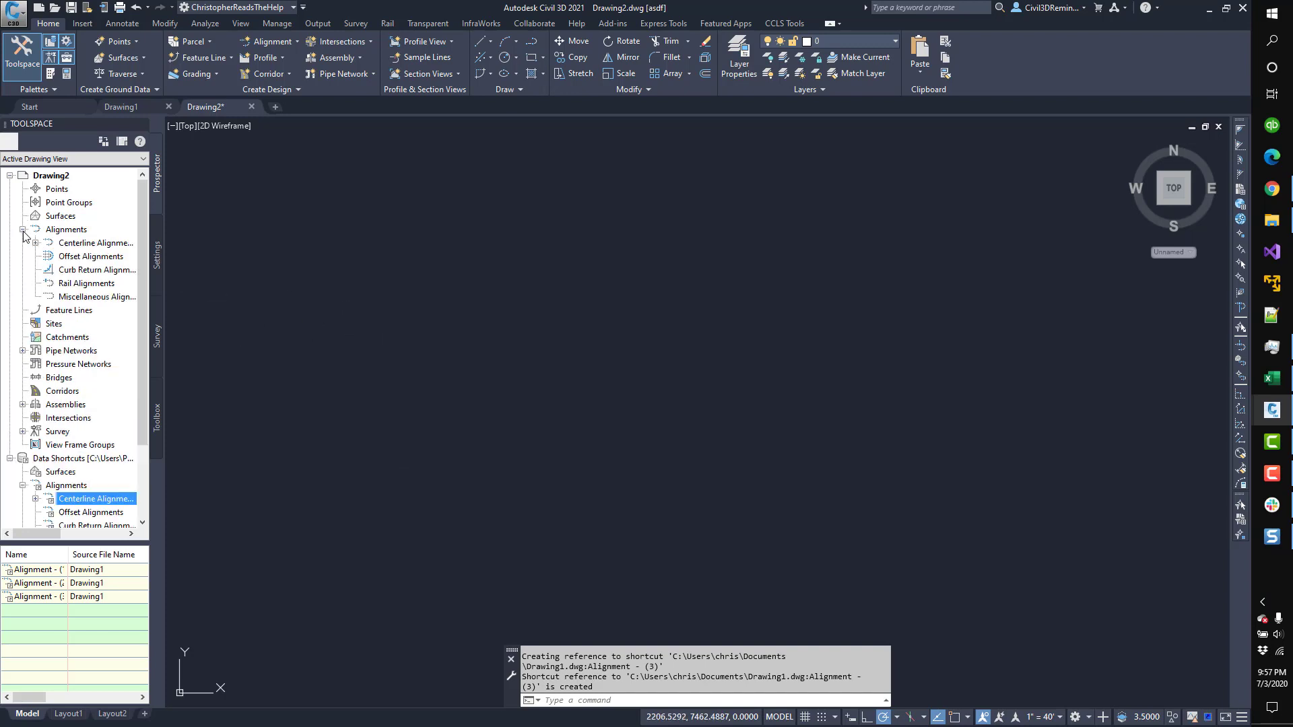
left_click(35, 242)
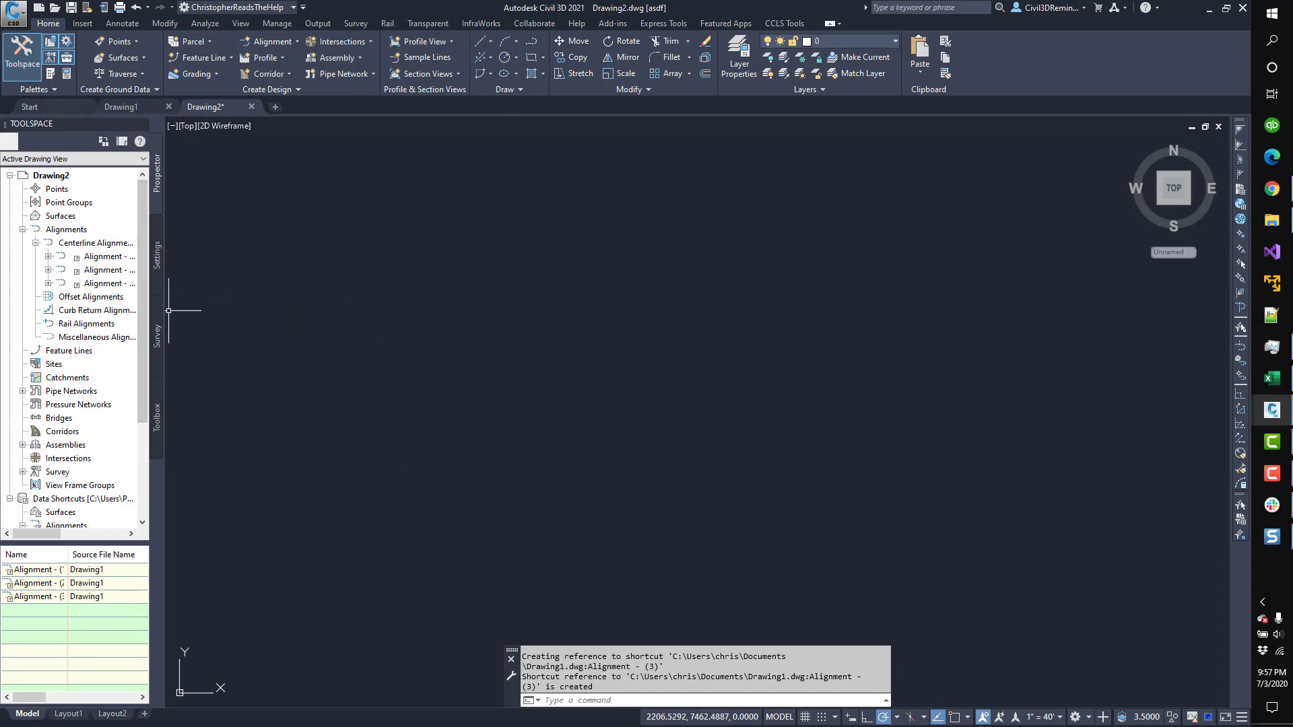
left_click_drag(214, 292, 247, 289)
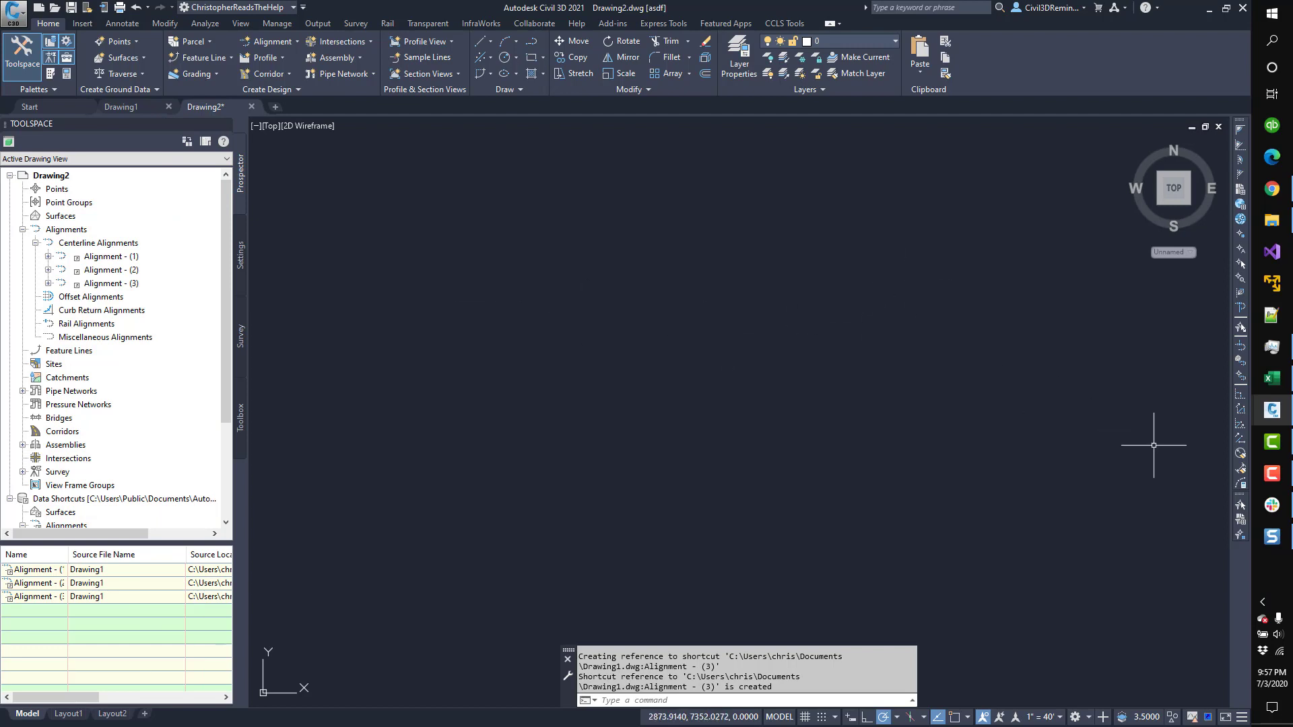
- Return to the help topic on data shortcut references and read the sections on promoting references
mouse_move(1271, 409)
left_click(1158, 316)
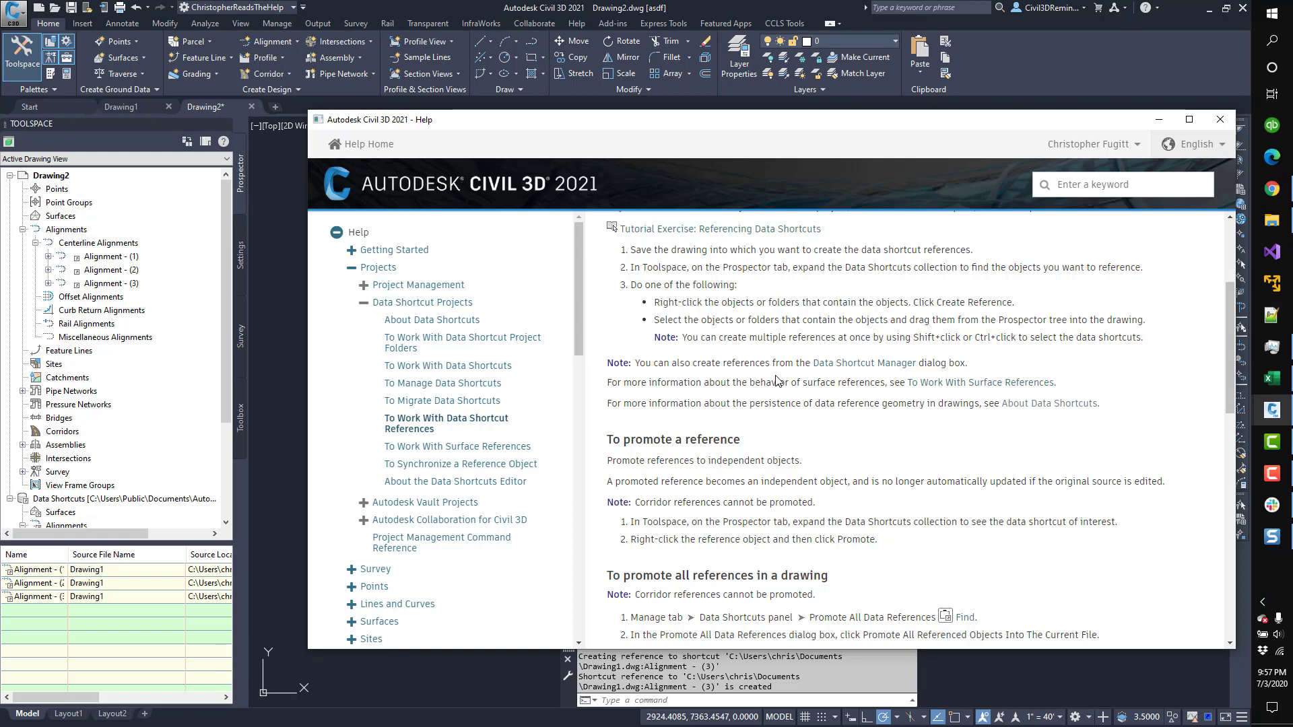
scroll(778, 380, "down", 3)
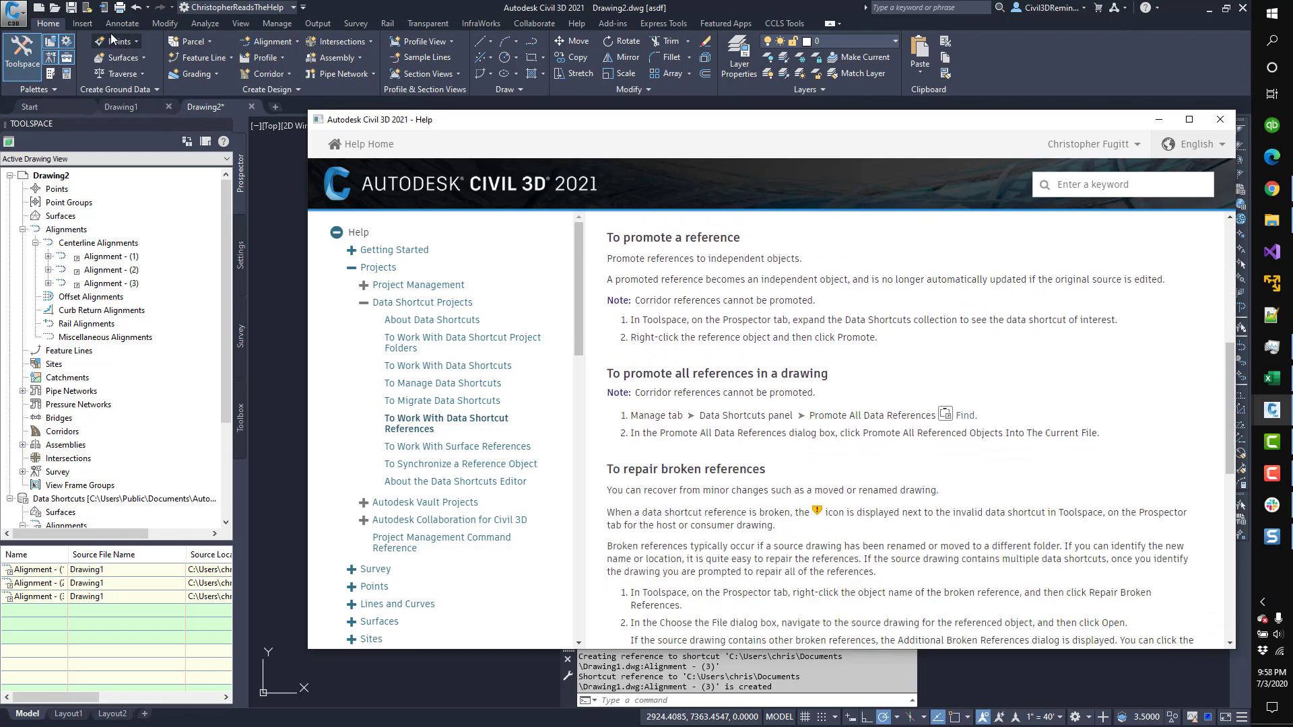
- Open the Data Shortcut Manager and expand the alignments under both the drawing objects and the data shortcuts, down to the centerline alignment shortcuts
left_click(277, 24)
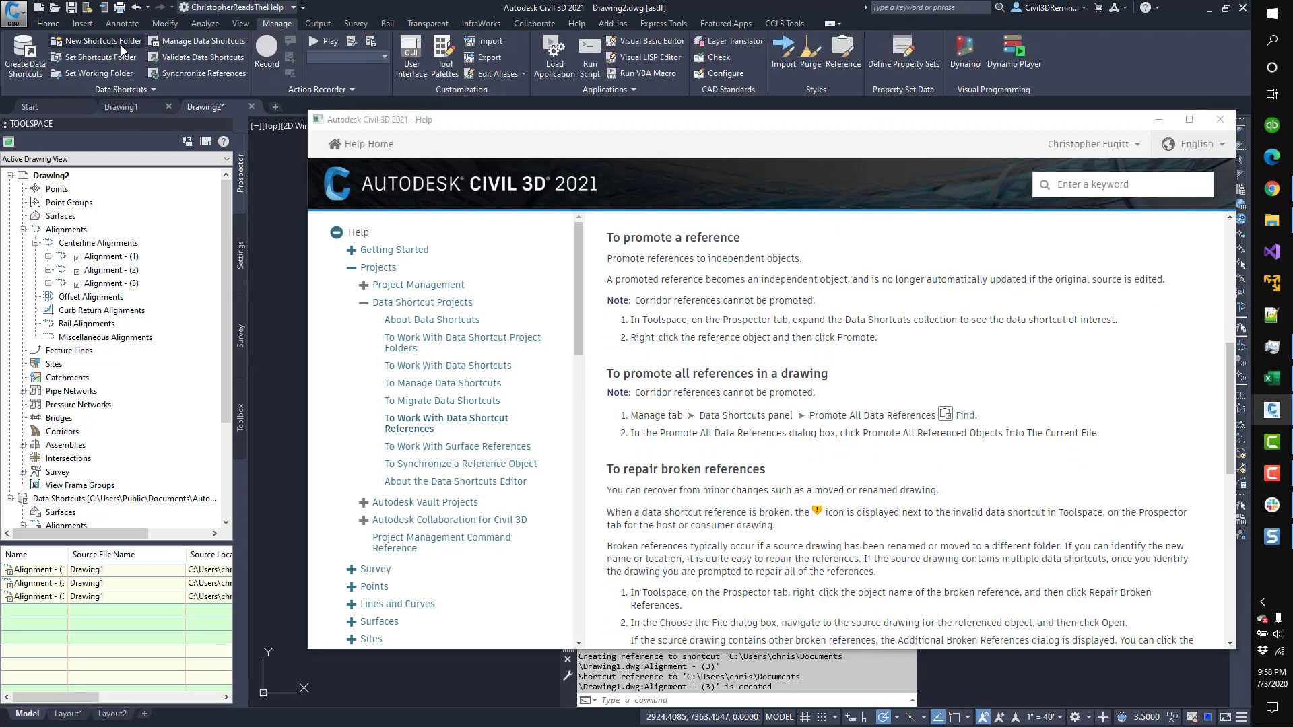
left_click(169, 39)
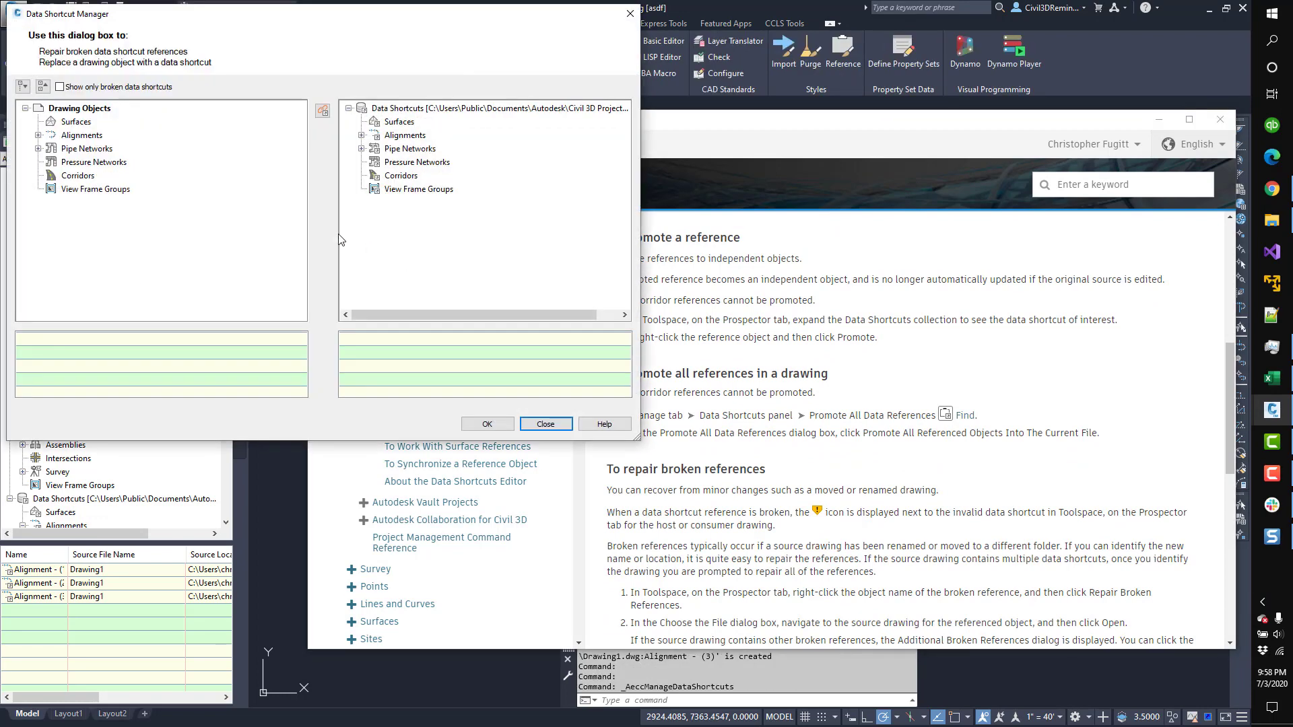
left_click(38, 135)
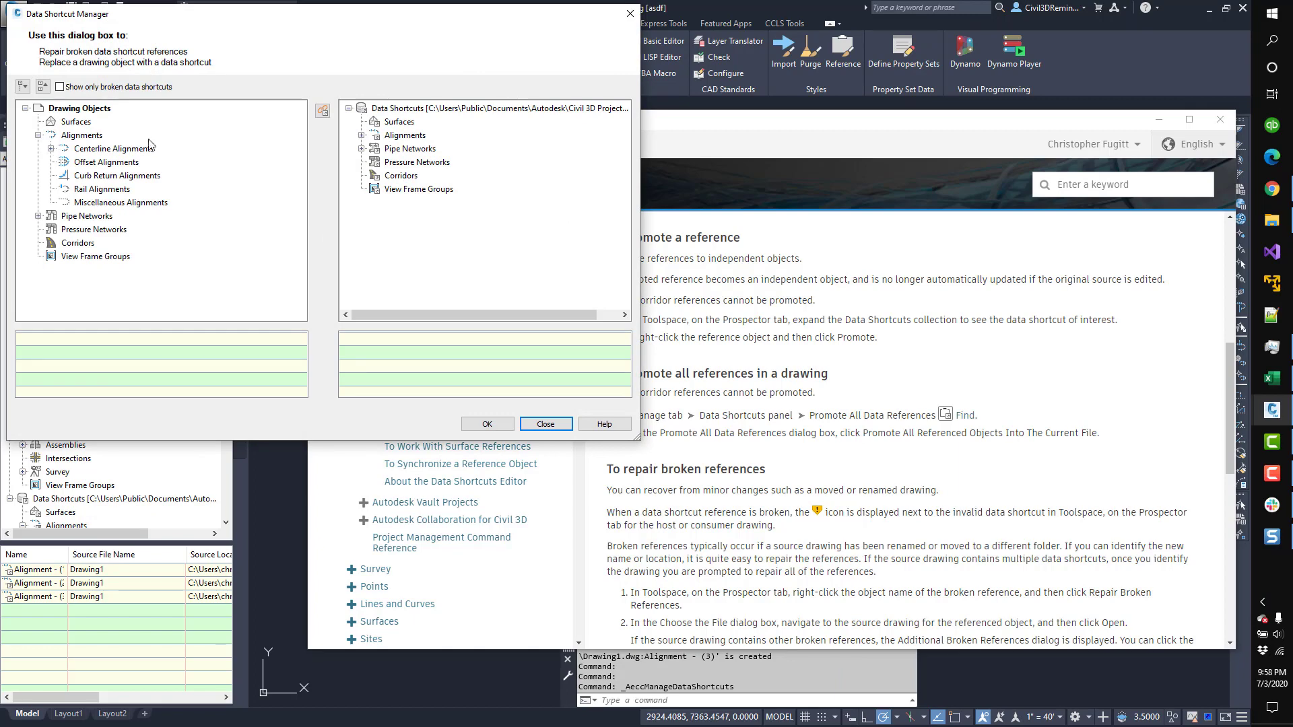
left_click(361, 135)
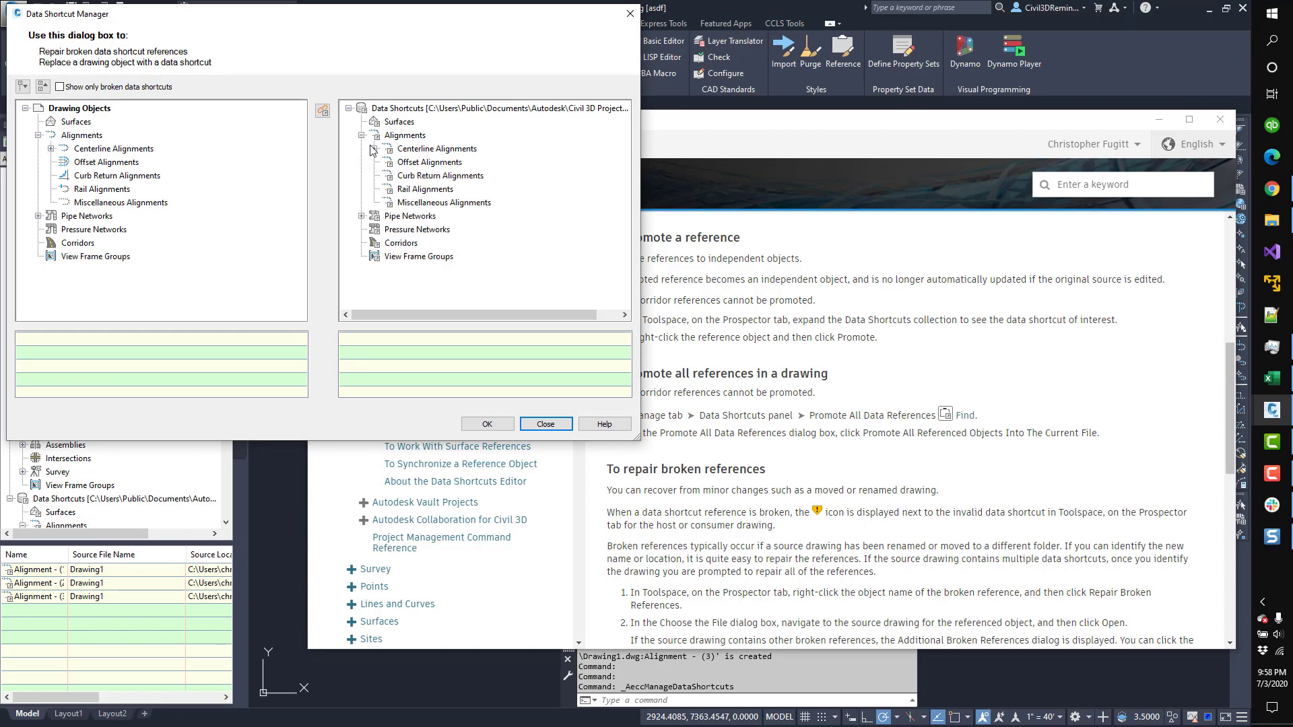
left_click(374, 149)
- Try to assign the Alignment - (1), Alignment - (2) and Alignment - (3) shortcuts to the drawing's Centerline Alignments collection
left_click(418, 163)
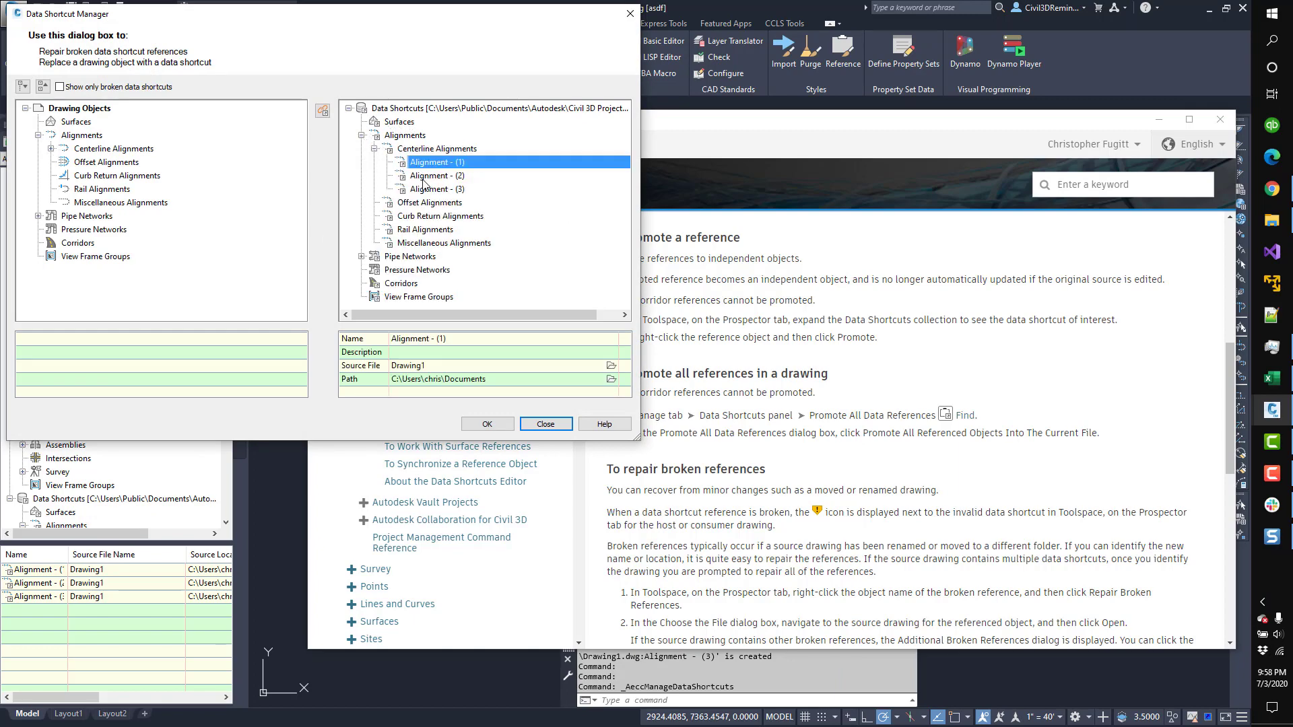
left_click(431, 176, "ctrl")
left_click(431, 190, "ctrl")
left_click_drag(424, 191, 151, 150)
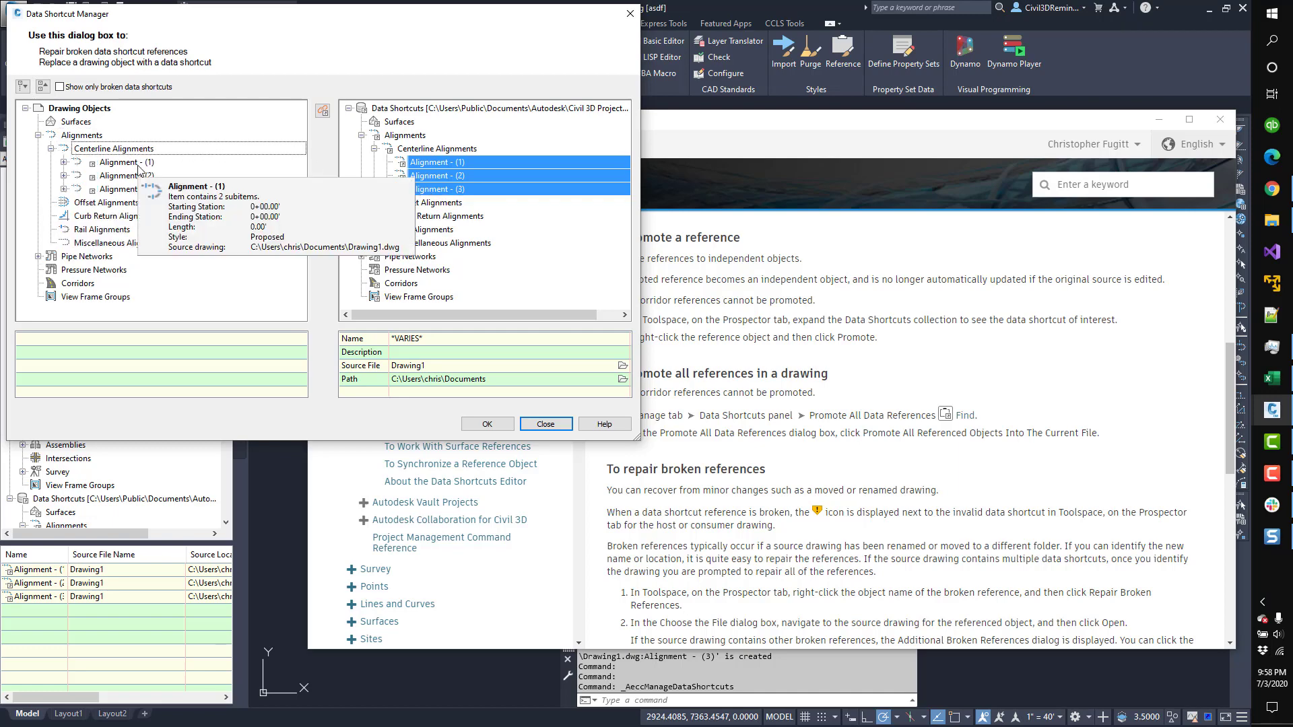
- Check which commands are offered for the drawing's referenced alignments, and close the Data Shortcut Manager
right_click(138, 188)
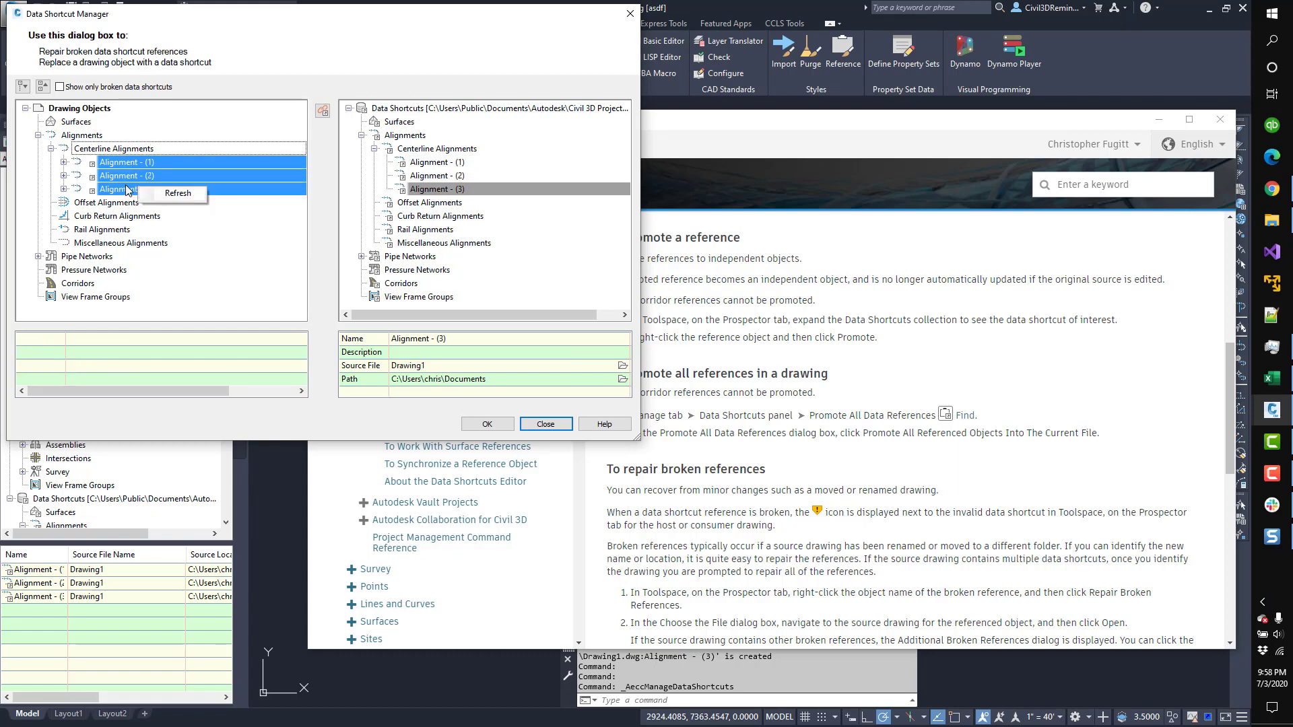
key("Escape")
right_click(143, 162)
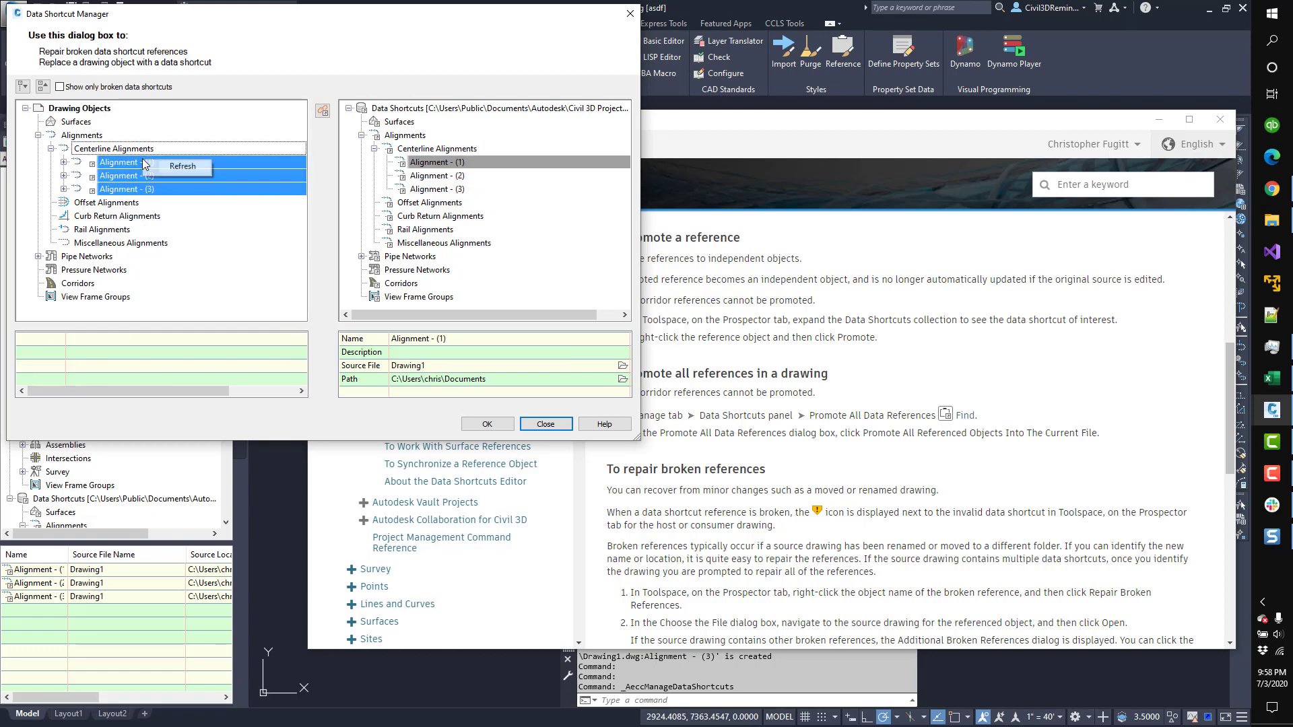
left_click(561, 426)
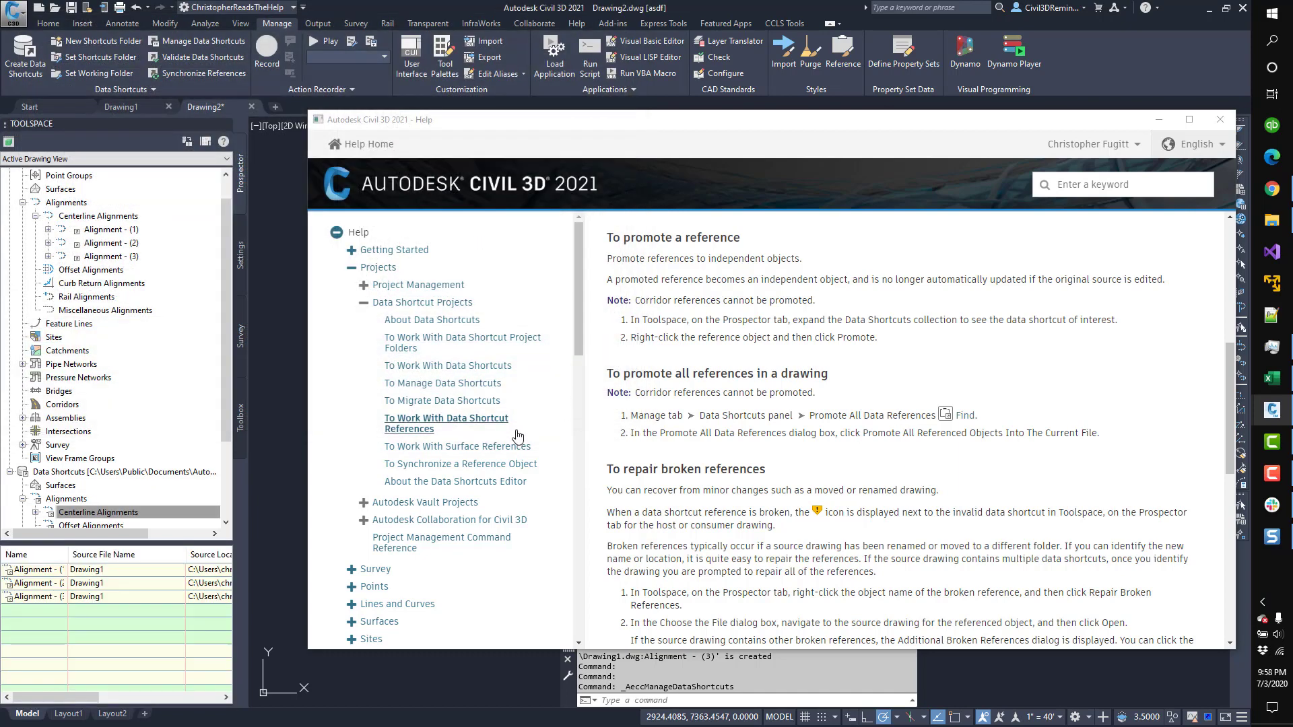
- Reread the help sections on promoting references and locate the Promote All Data References command in the software
scroll(604, 399, "down", 2)
scroll(604, 399, "up", 3)
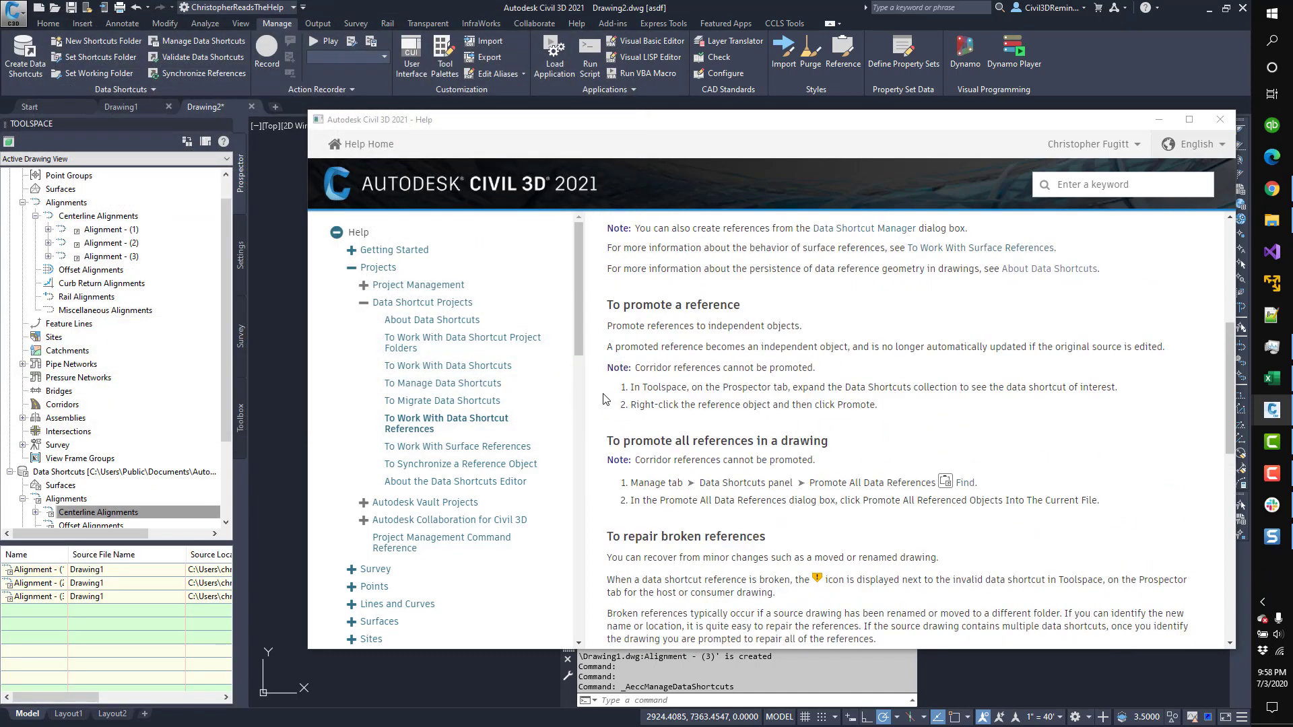
scroll(604, 399, "down", 1)
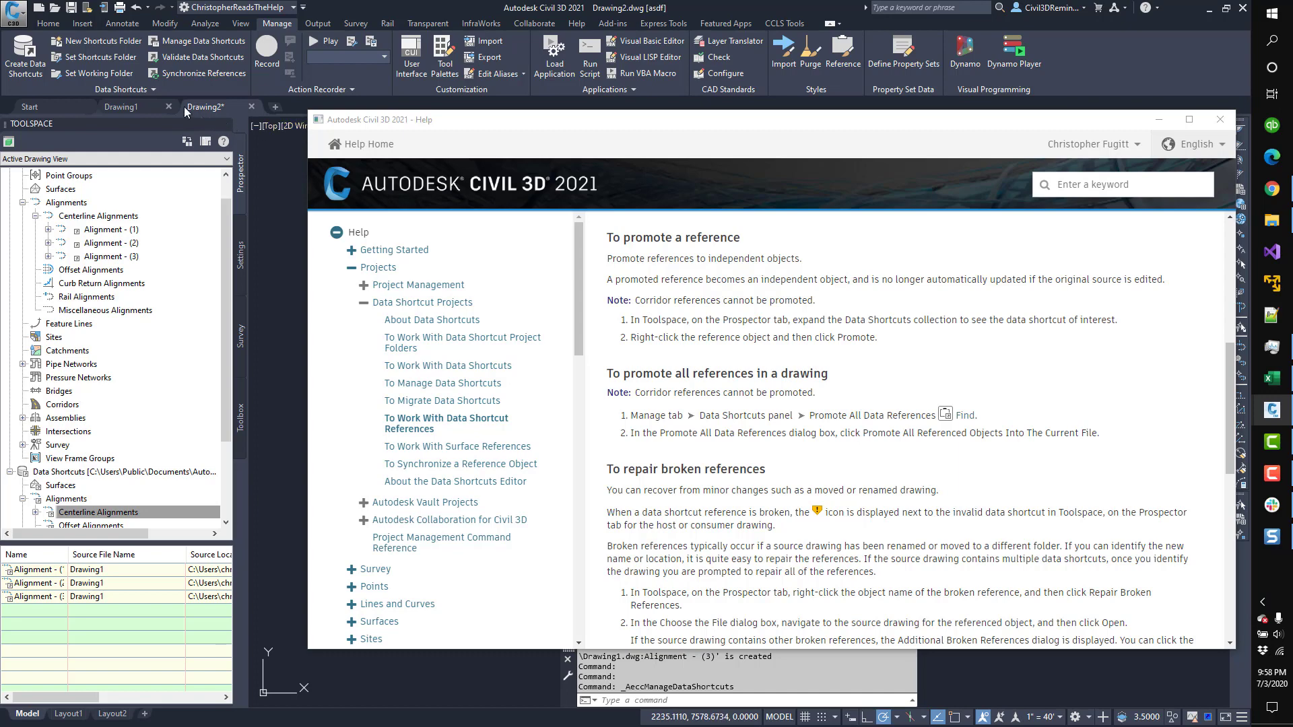
left_click(165, 88)
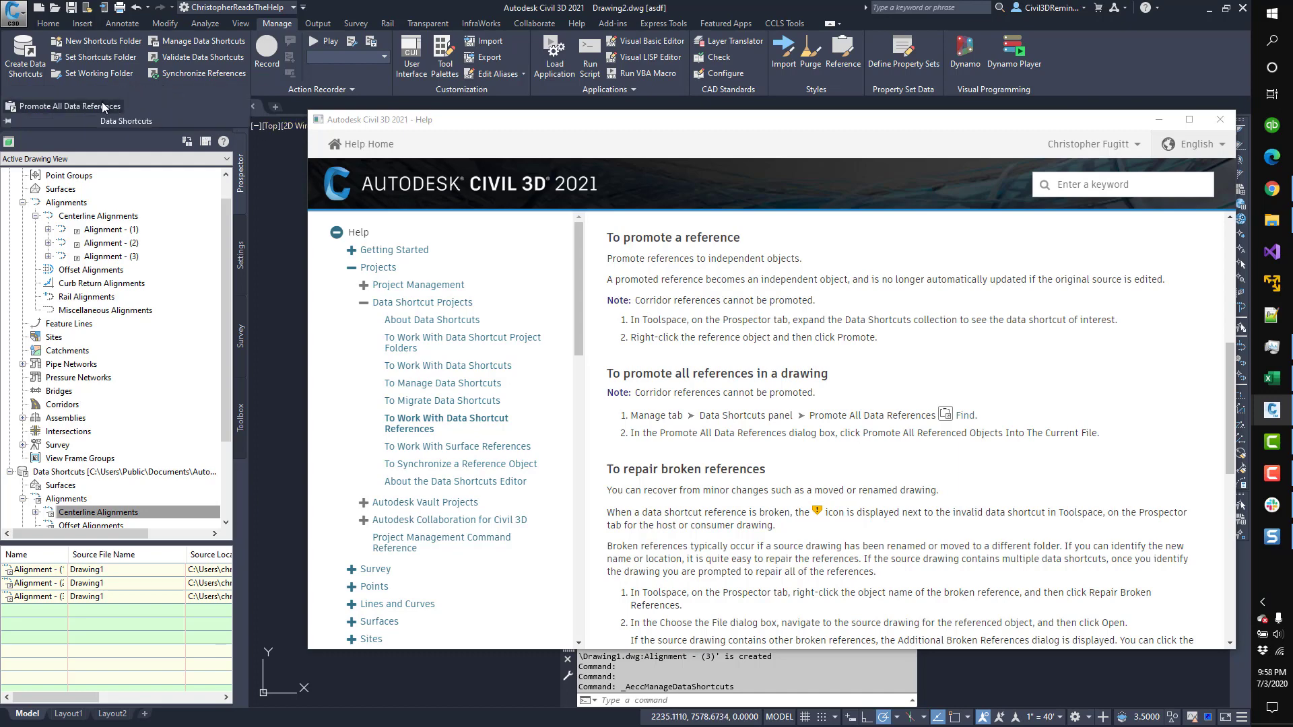
scroll(645, 332, "down", 3)
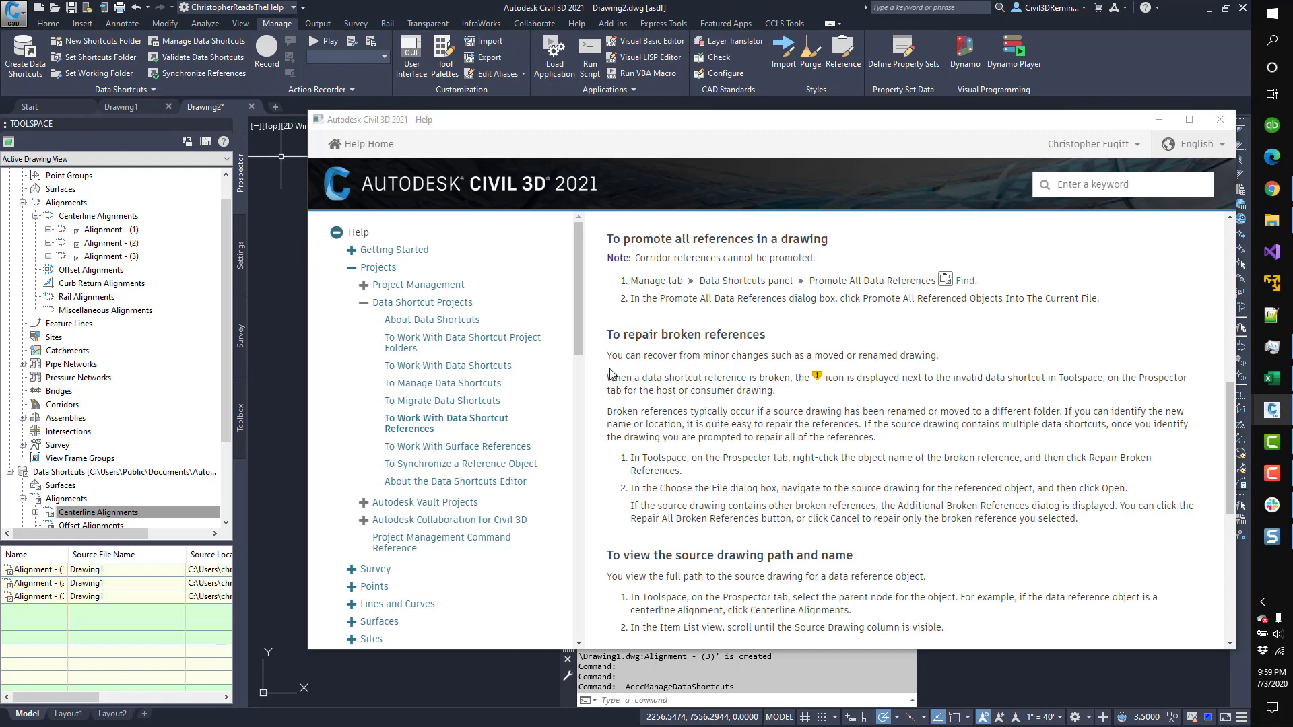
left_click(180, 87)
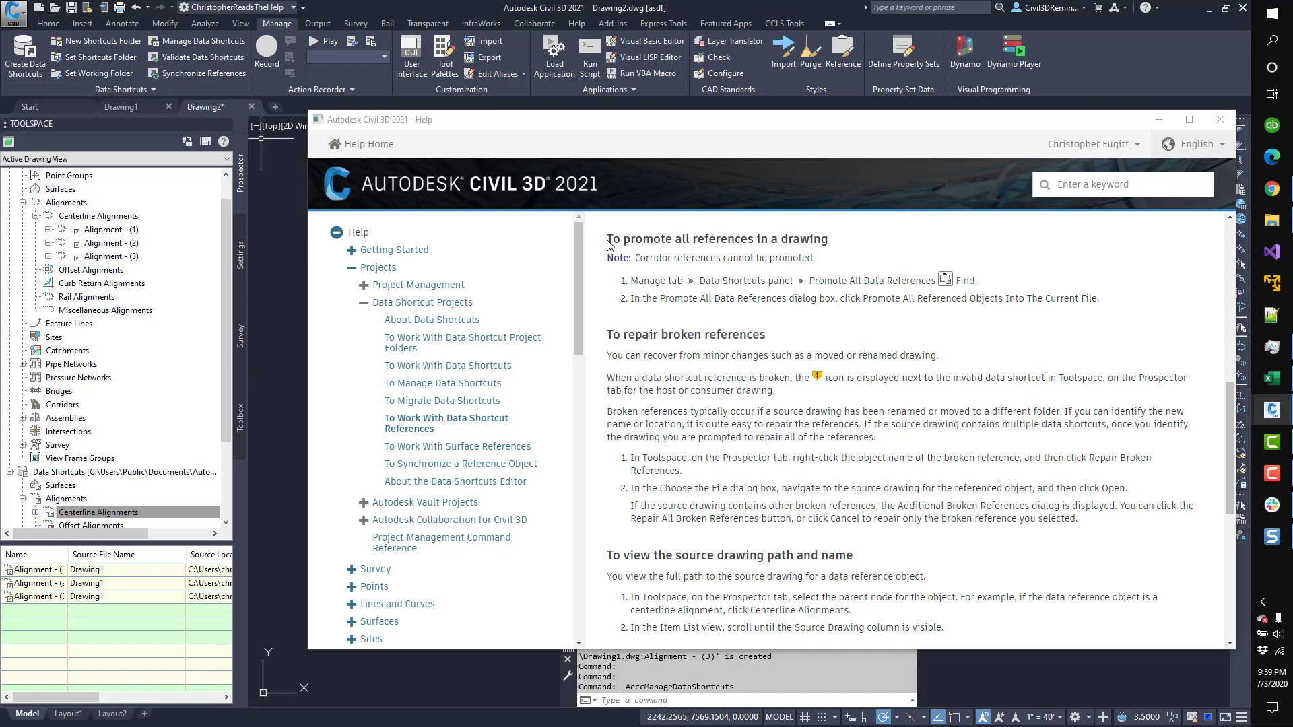
- Copy the heading "To promote all references in a drawing" and rate the article not helpful because its information was incorrect, incomplete, or confusing
mouse_move(608, 239)
left_mouse_down()
mouse_move(747, 232)
mouse_move(851, 249)
left_mouse_up()
key("ctrl+c")
scroll(837, 368, "down", 10)
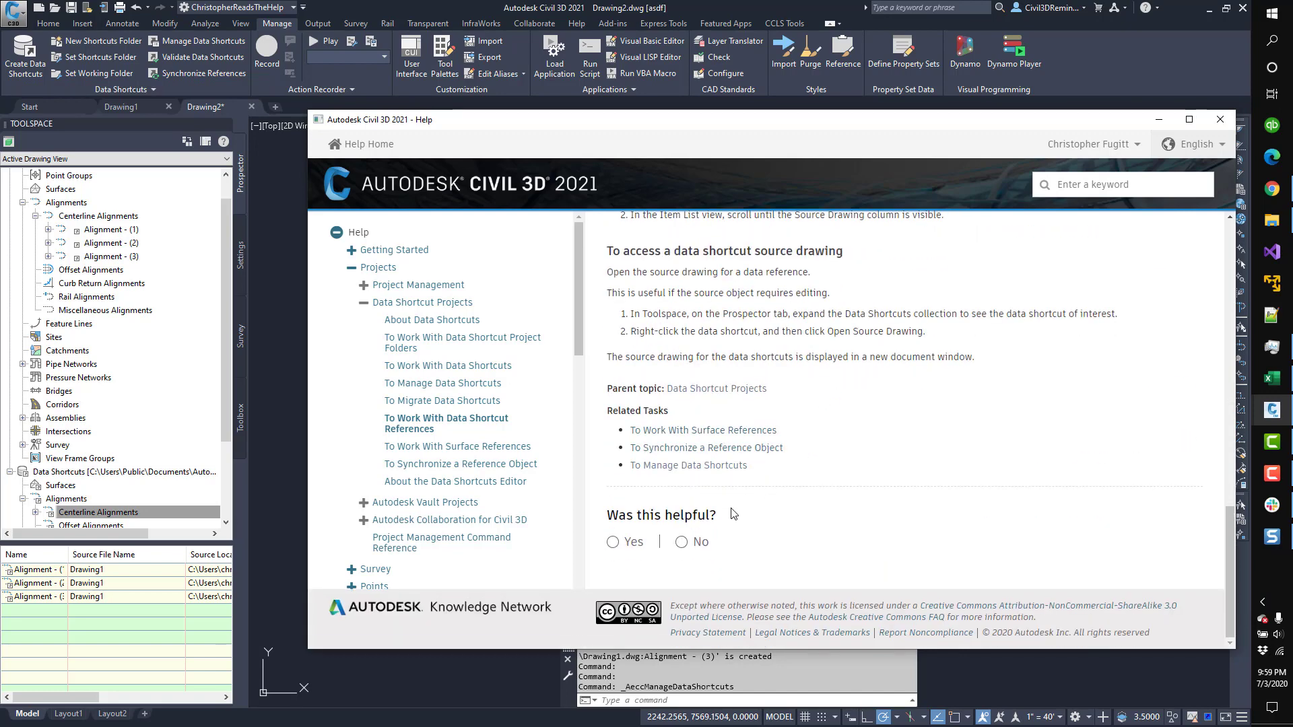
left_click(682, 539)
scroll(673, 445, "down", 1)
left_click(670, 435)
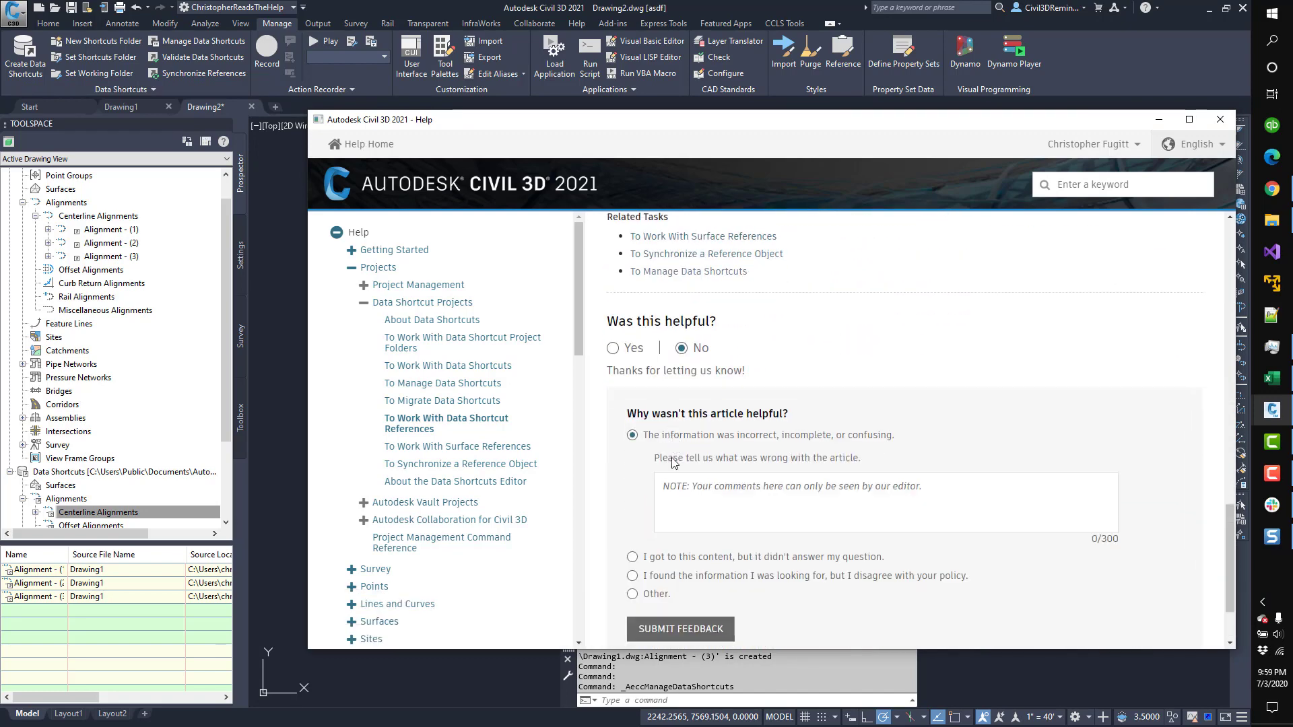
- Write the feedback comment "To promote all references in a drawing I think it should indicate its in the drop down panel."
key("ctrl+v")
type("I")
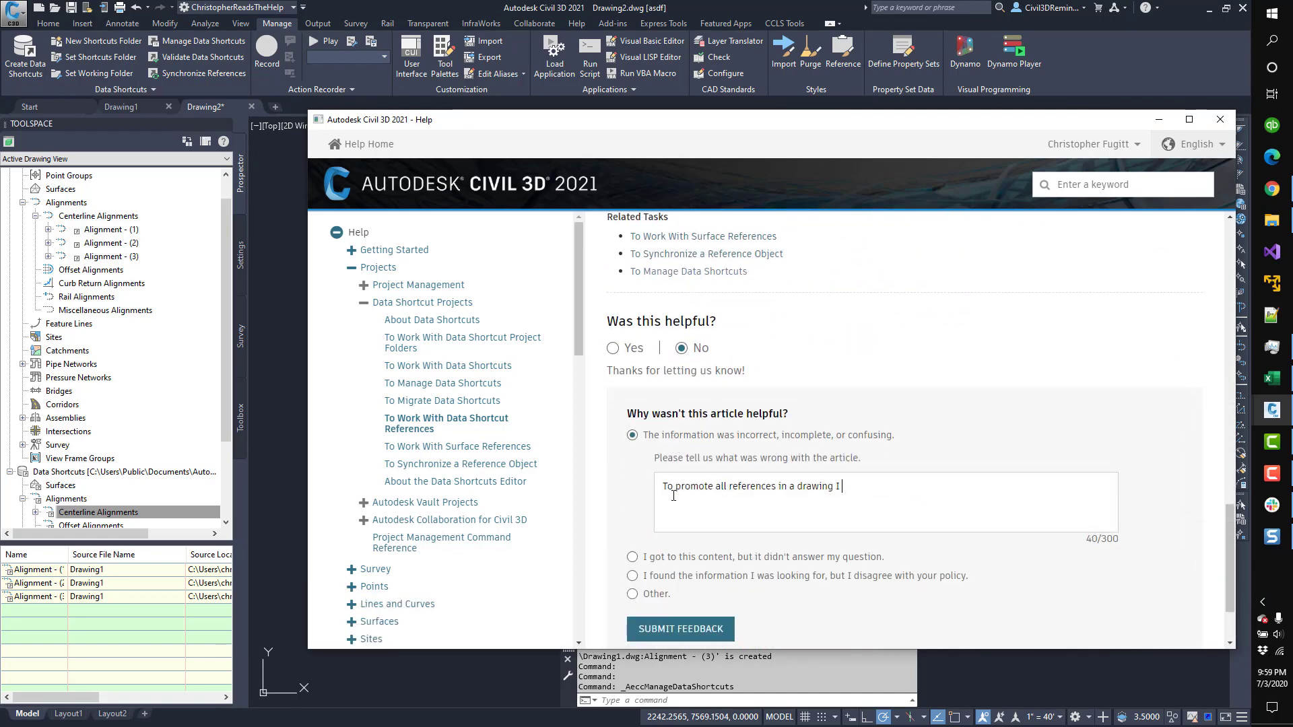
type(" think it should indicate its")
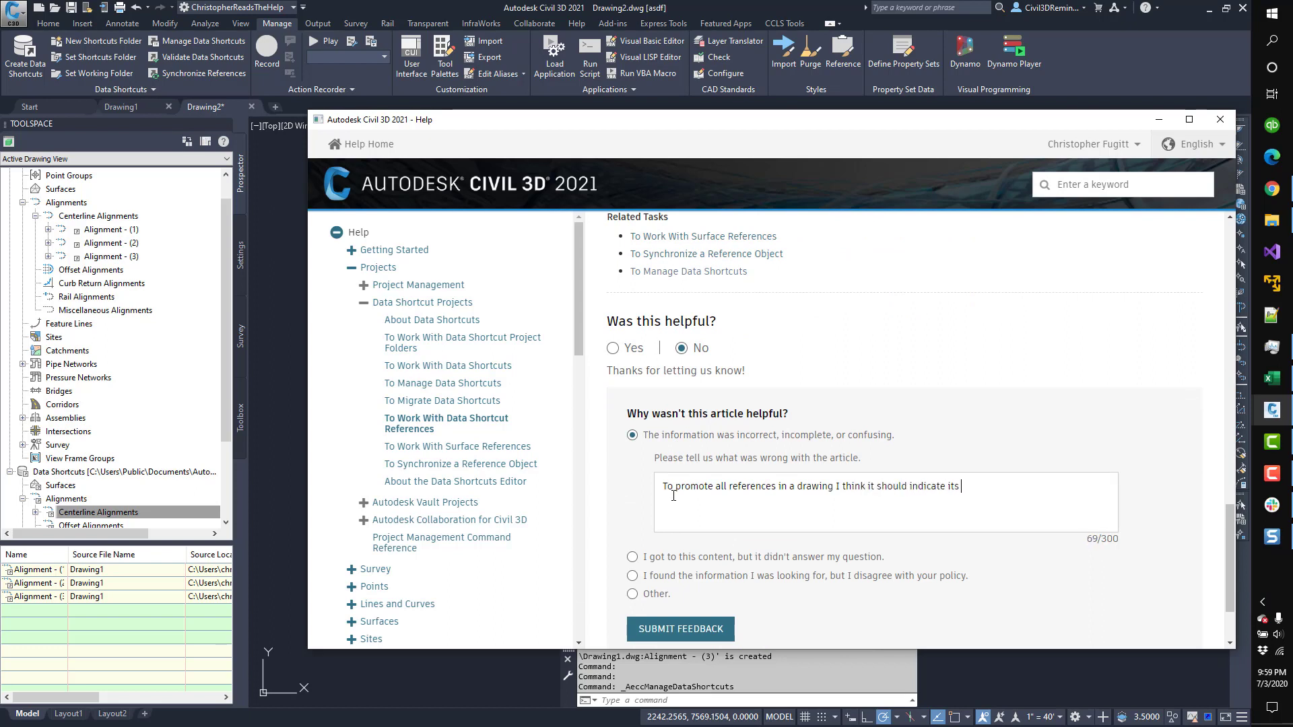
type(" in the drop down panel.")
- Read the sections on repairing broken references and on source drawings, and widen the Toolspace to show the full Source Location column
scroll(673, 497, "up", 10)
scroll(754, 480, "down", 1)
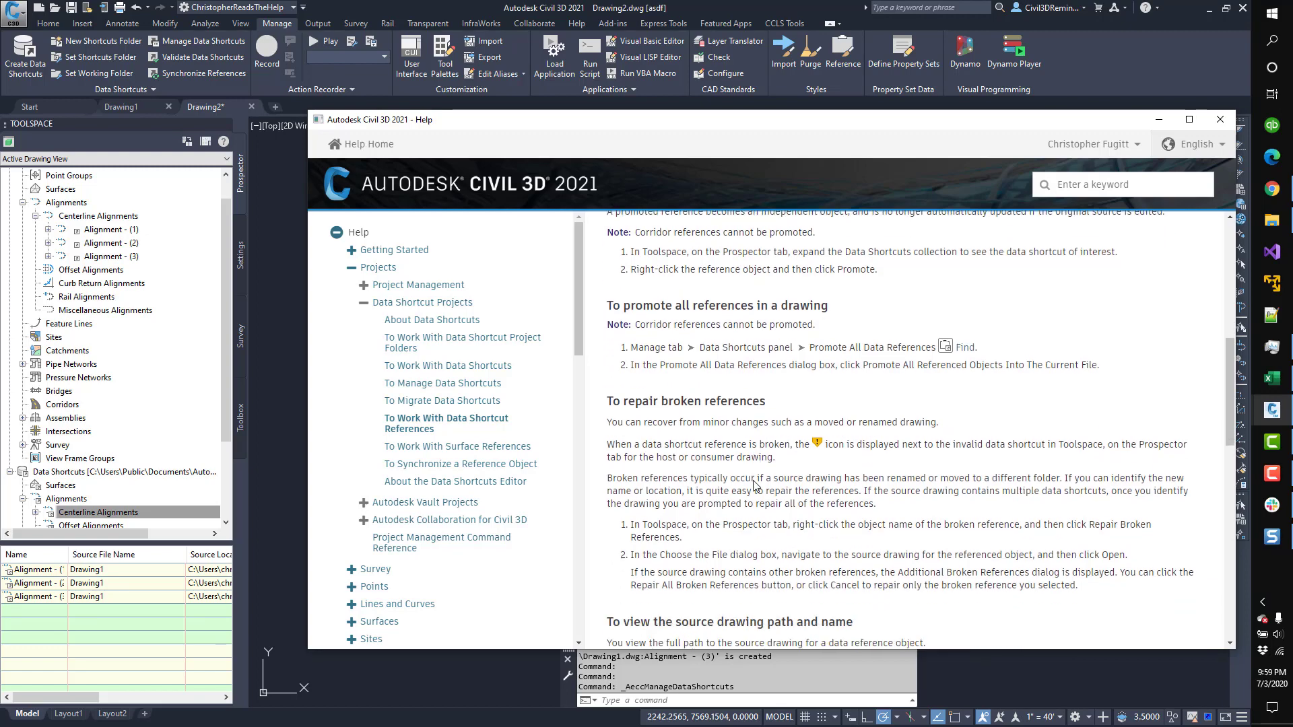
scroll(754, 485, "down", 2)
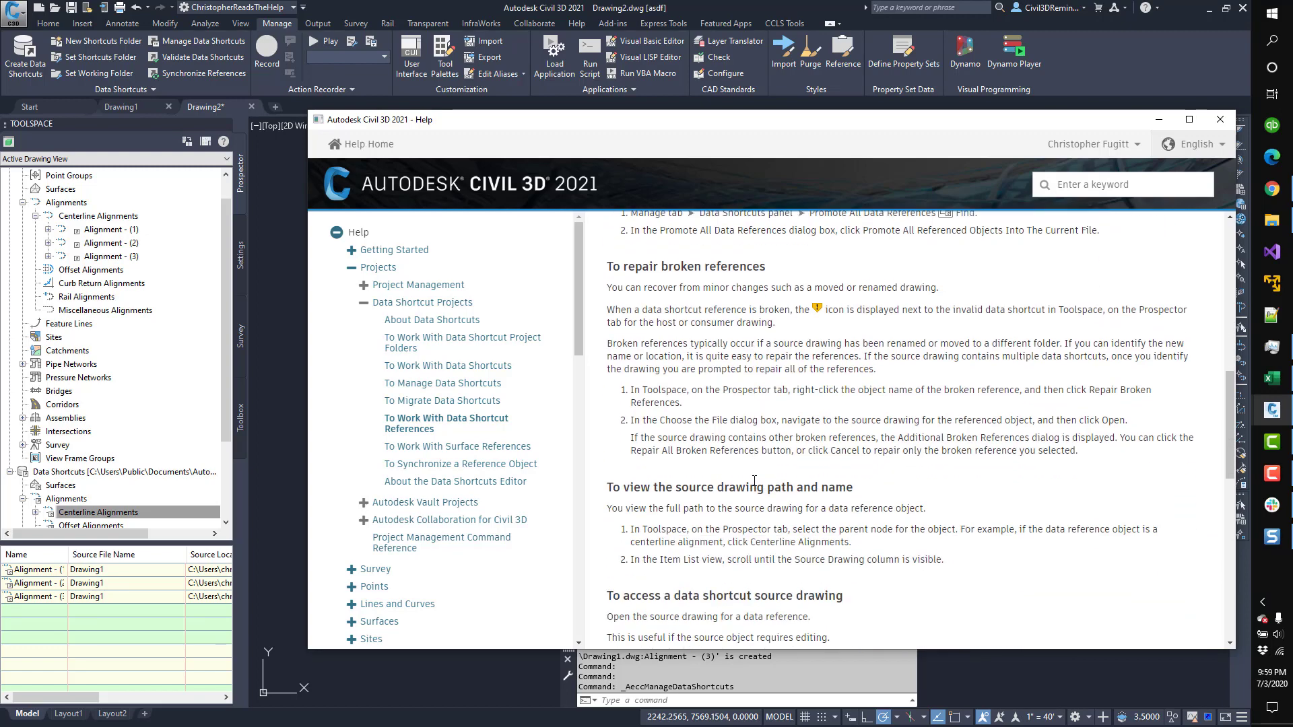
scroll(754, 480, "down", 1)
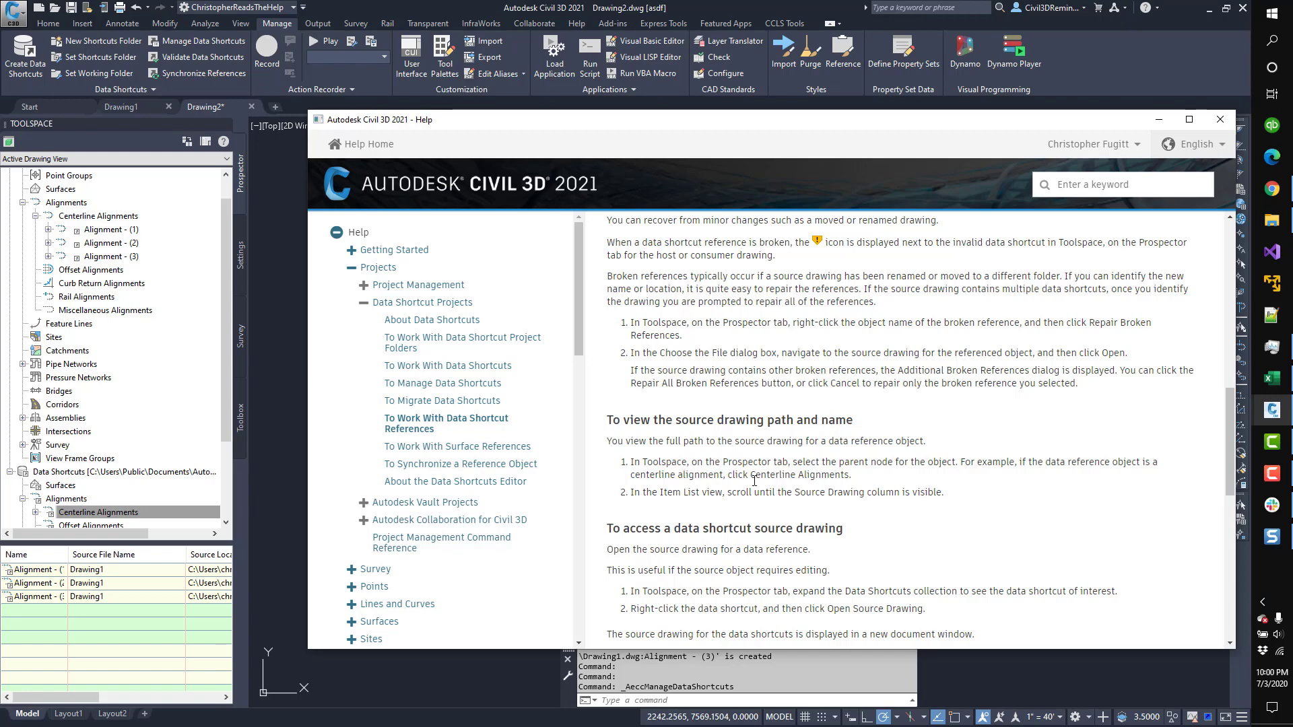
scroll(754, 481, "down", 5)
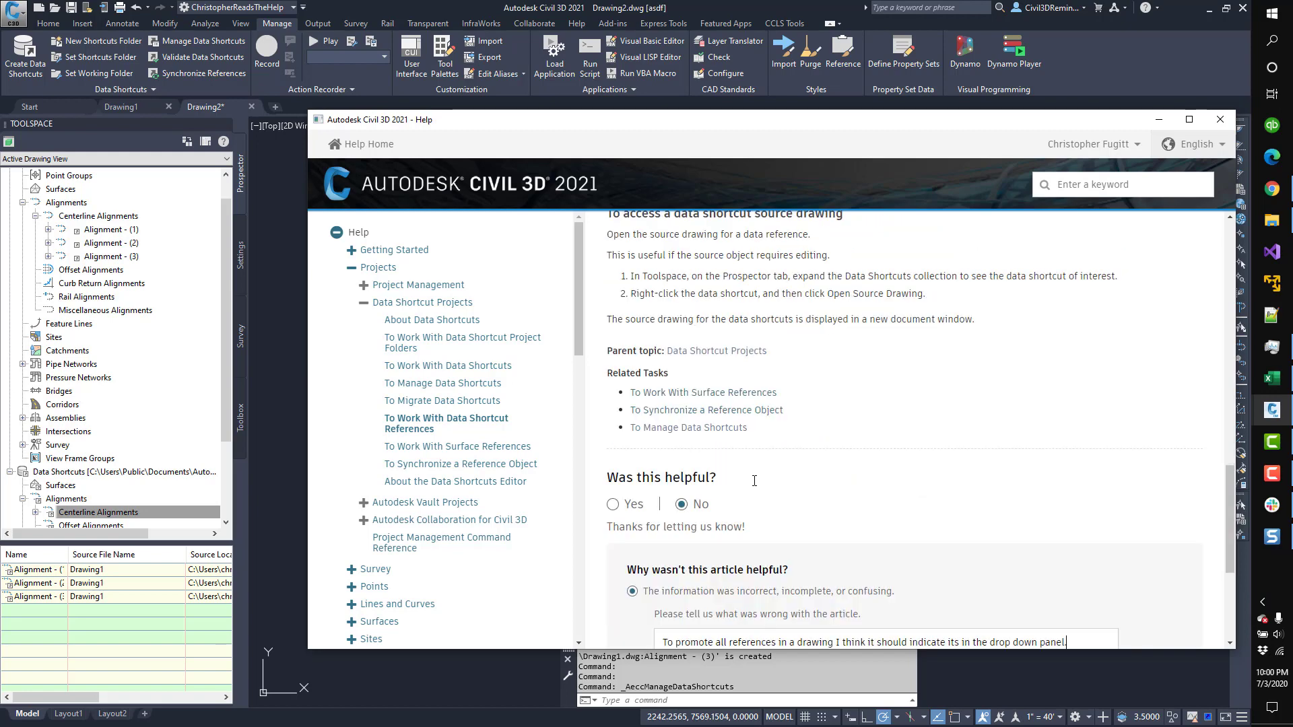
scroll(754, 481, "up", 3)
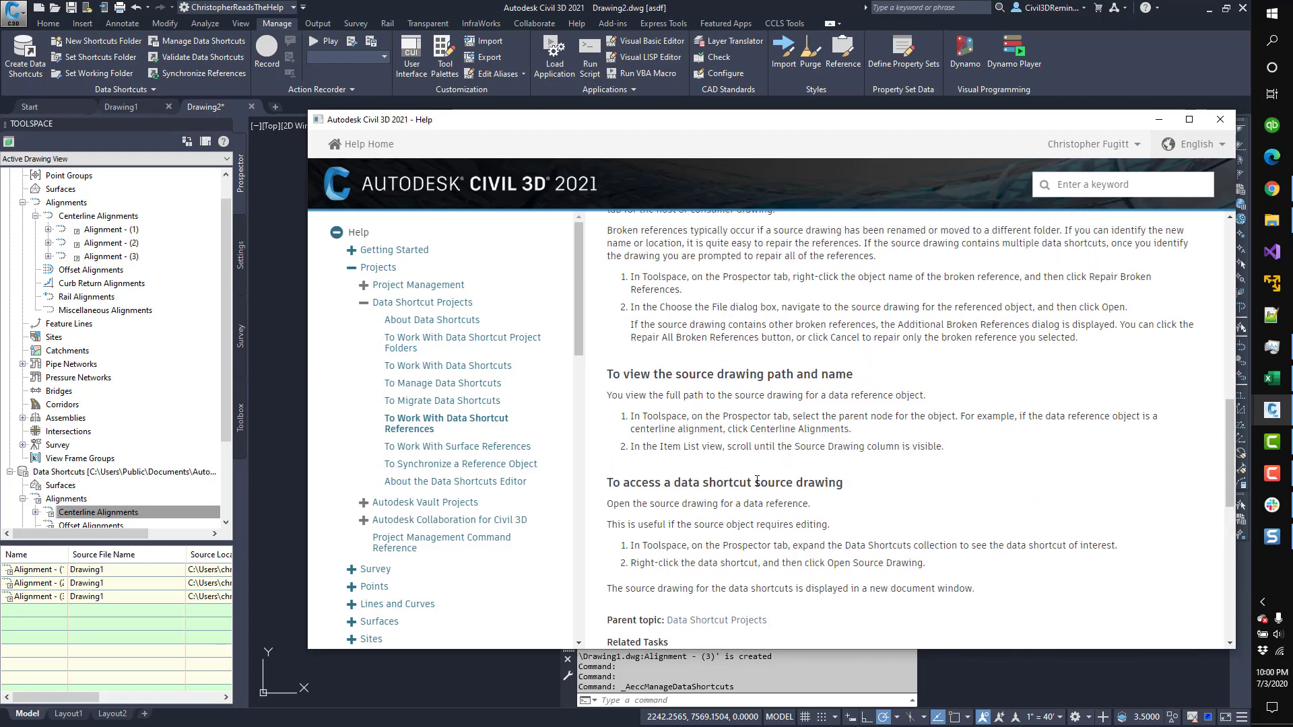
scroll(756, 481, "down", 1)
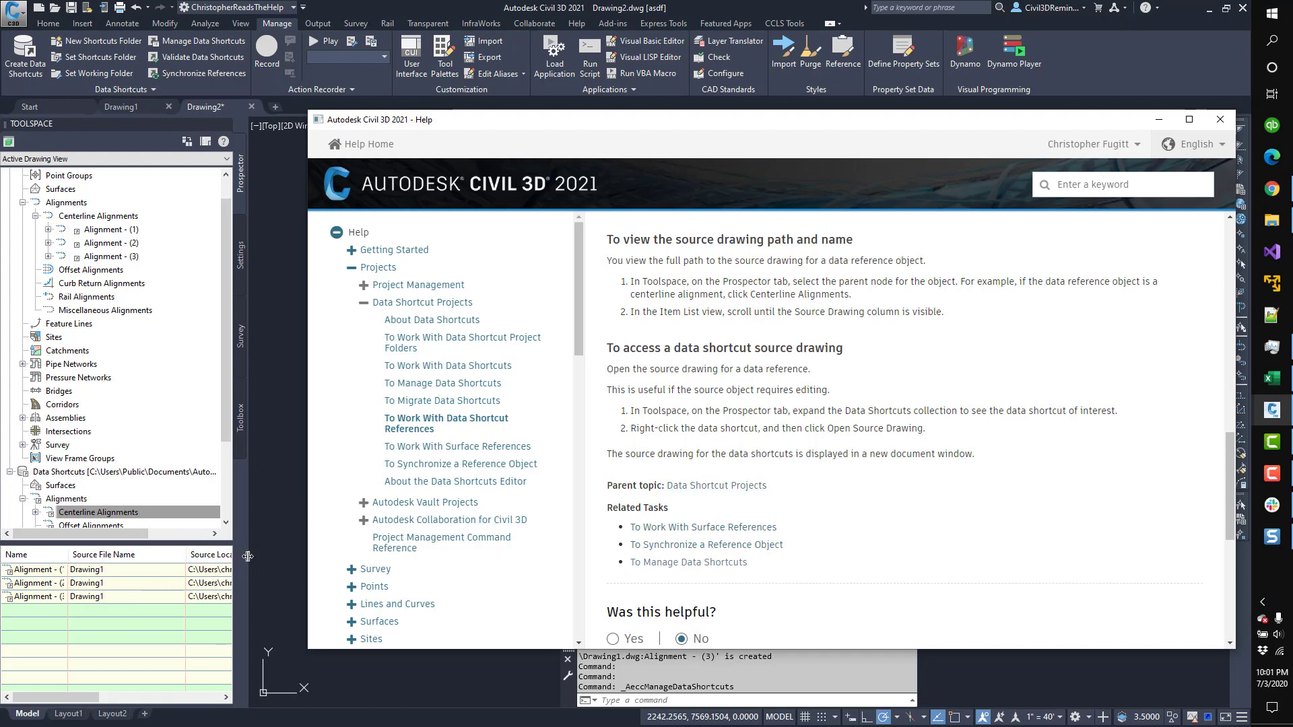
left_click_drag(247, 549, 449, 551)
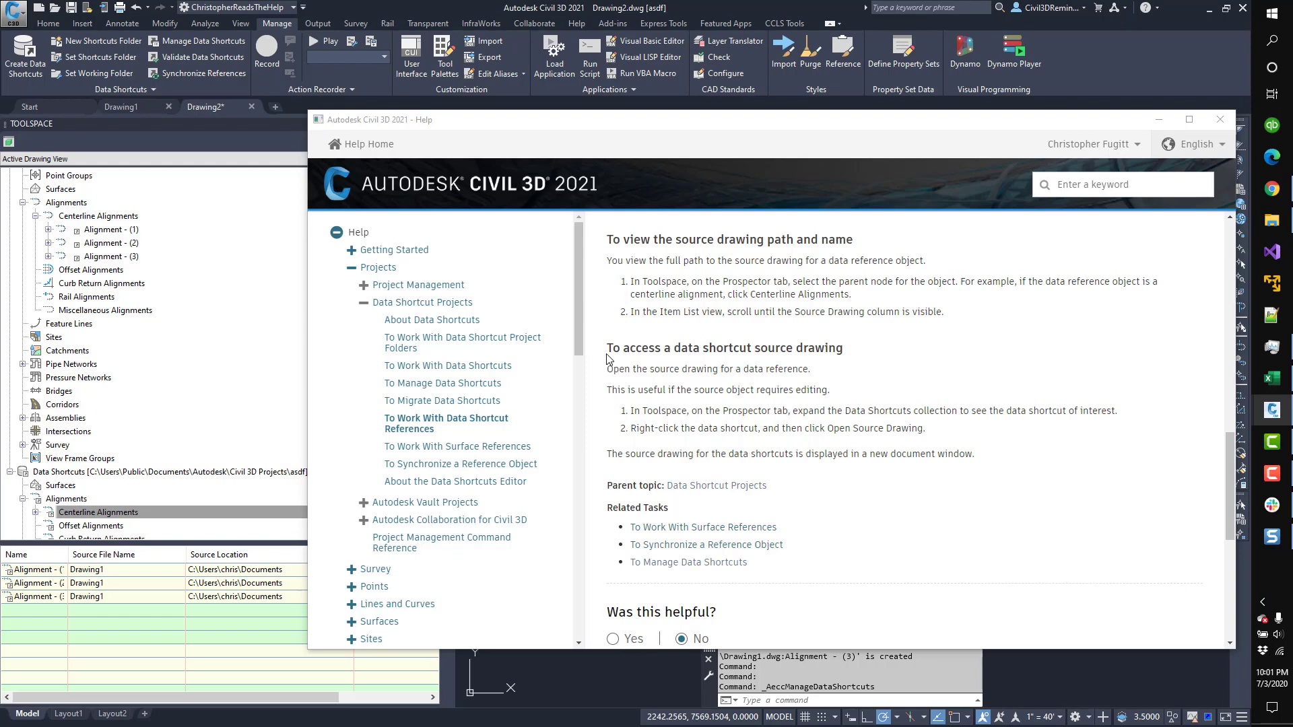
- Open the help topic To Work With Surface References and read how to set the data reference status of new and existing surfaces
left_click(474, 445)
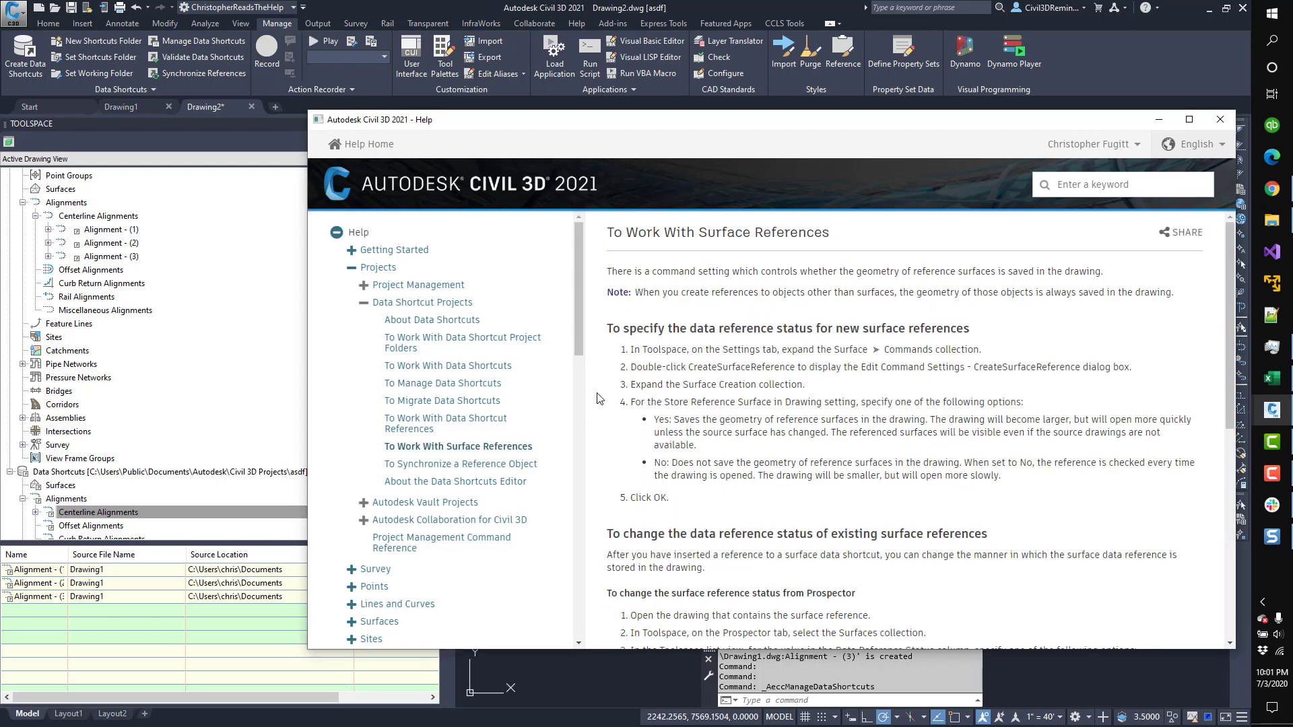
scroll(597, 399, "down", 1)
scroll(597, 398, "up", 1)
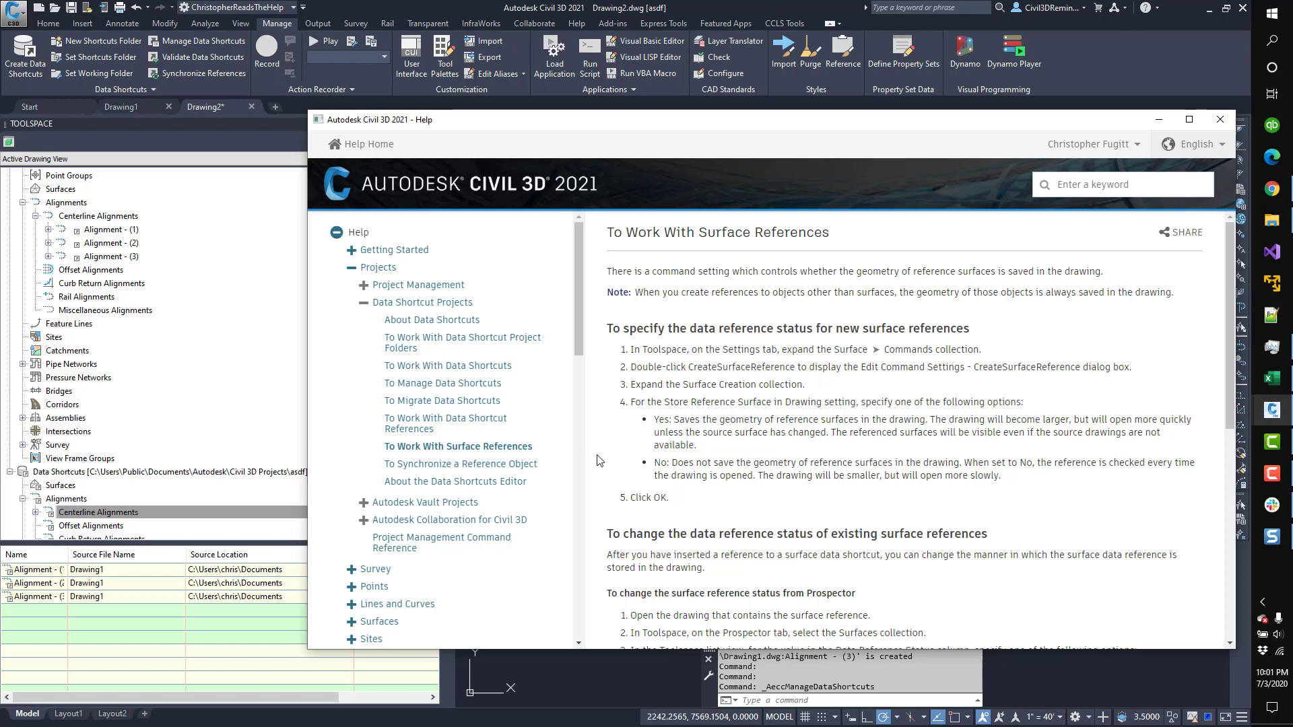
scroll(599, 461, "down", 3)
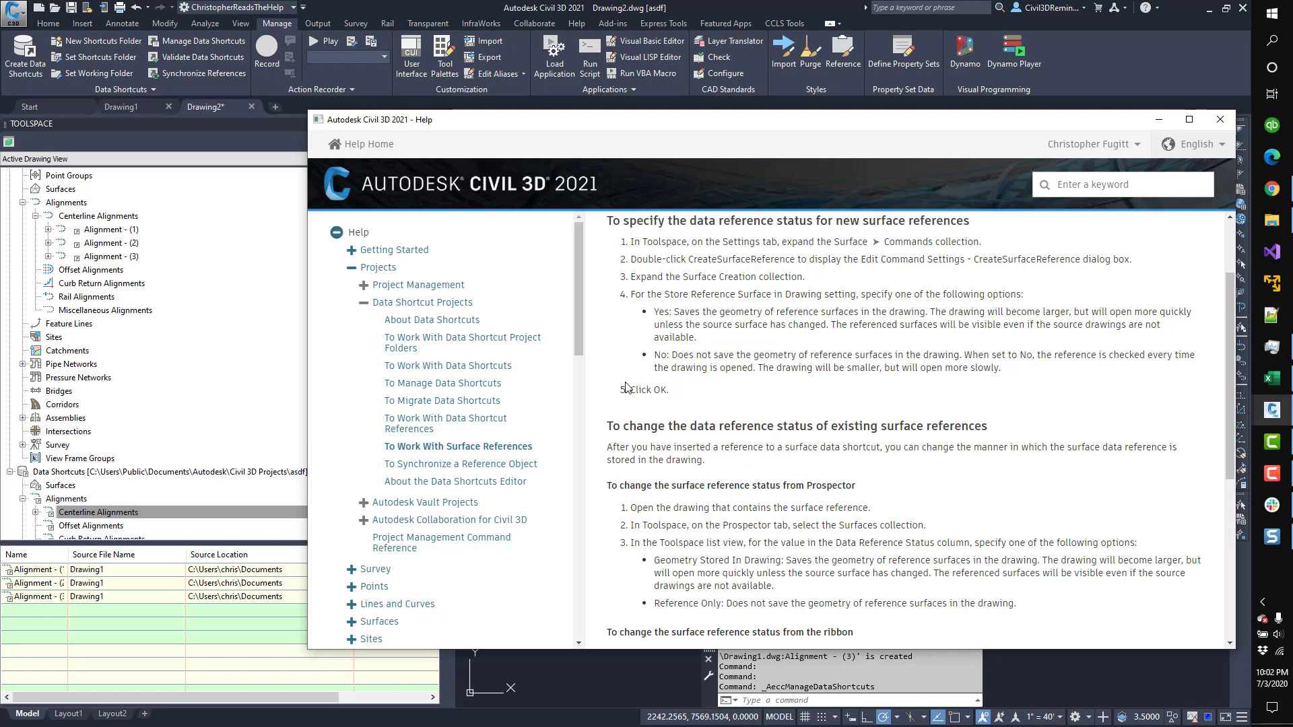
scroll(626, 390, "down", 1)
scroll(625, 391, "down", 1)
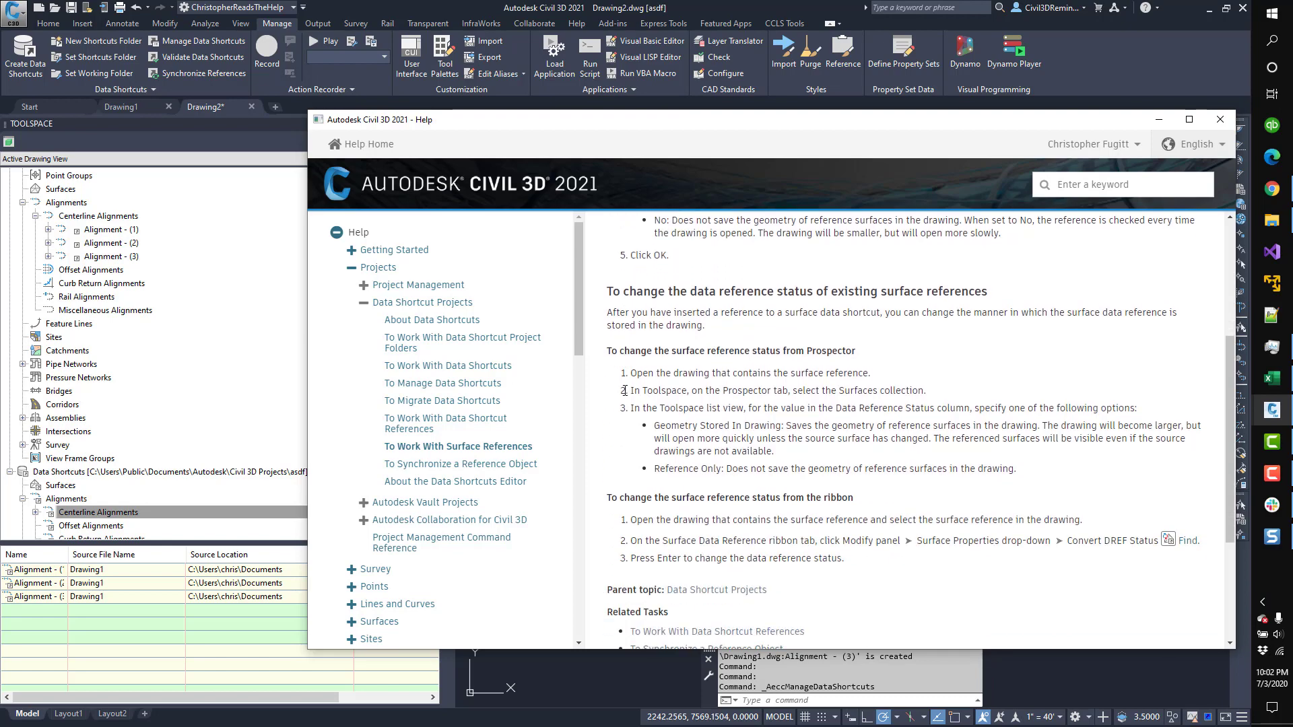
left_click_drag(1225, 473, 1227, 514)
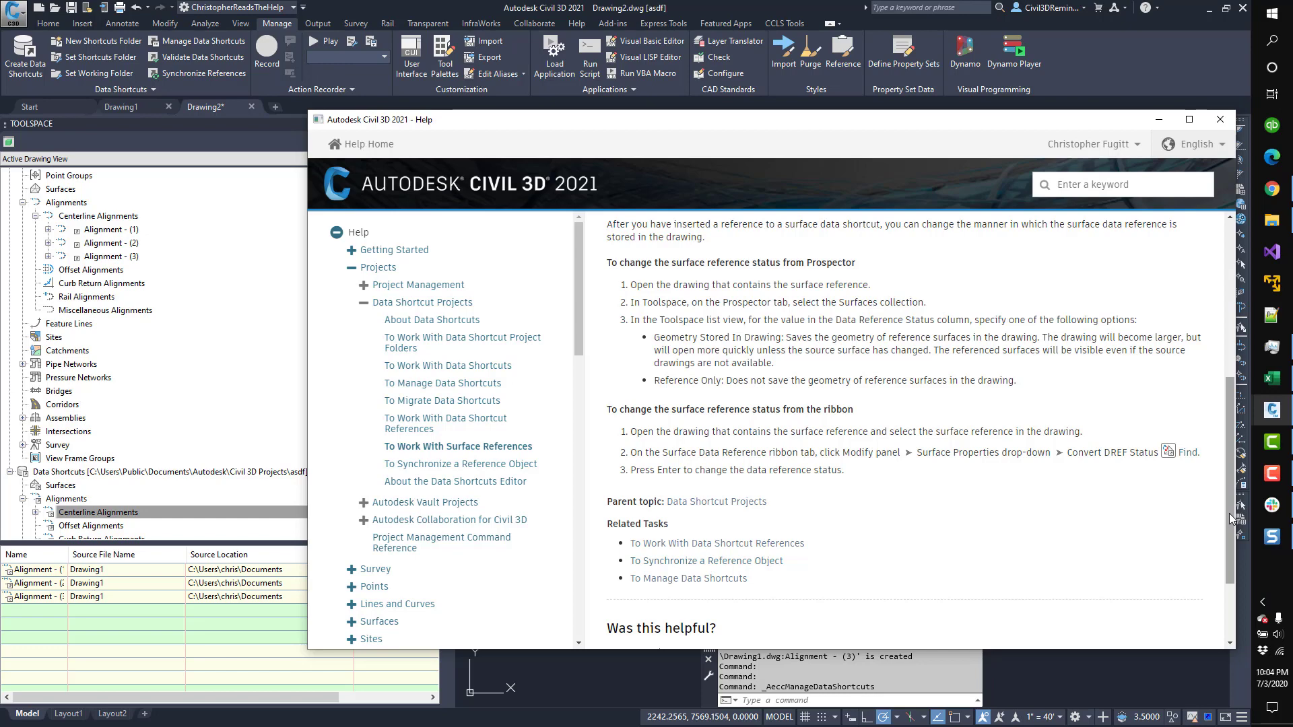
- Open the help topic To Synchronize a Reference Object and read the sections on synchronizing single and all references
left_click(485, 464)
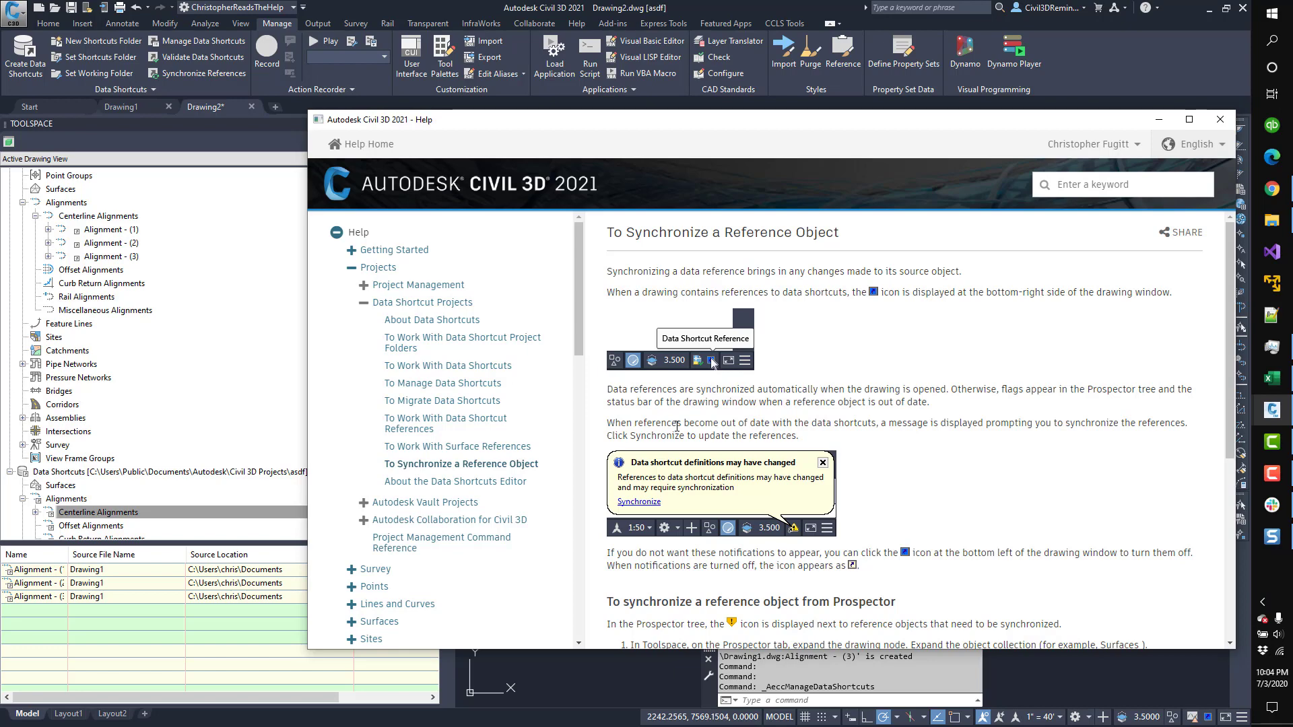
scroll(677, 425, "down", 3)
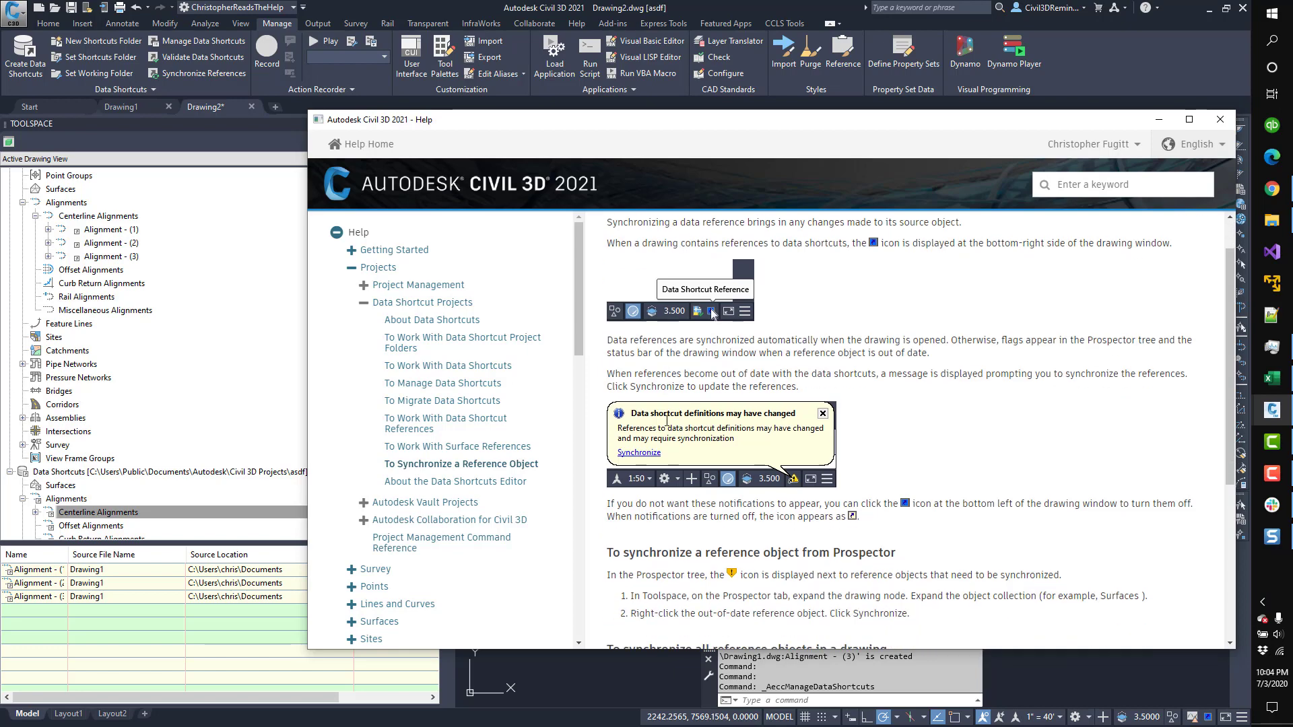
scroll(779, 450, "down", 2)
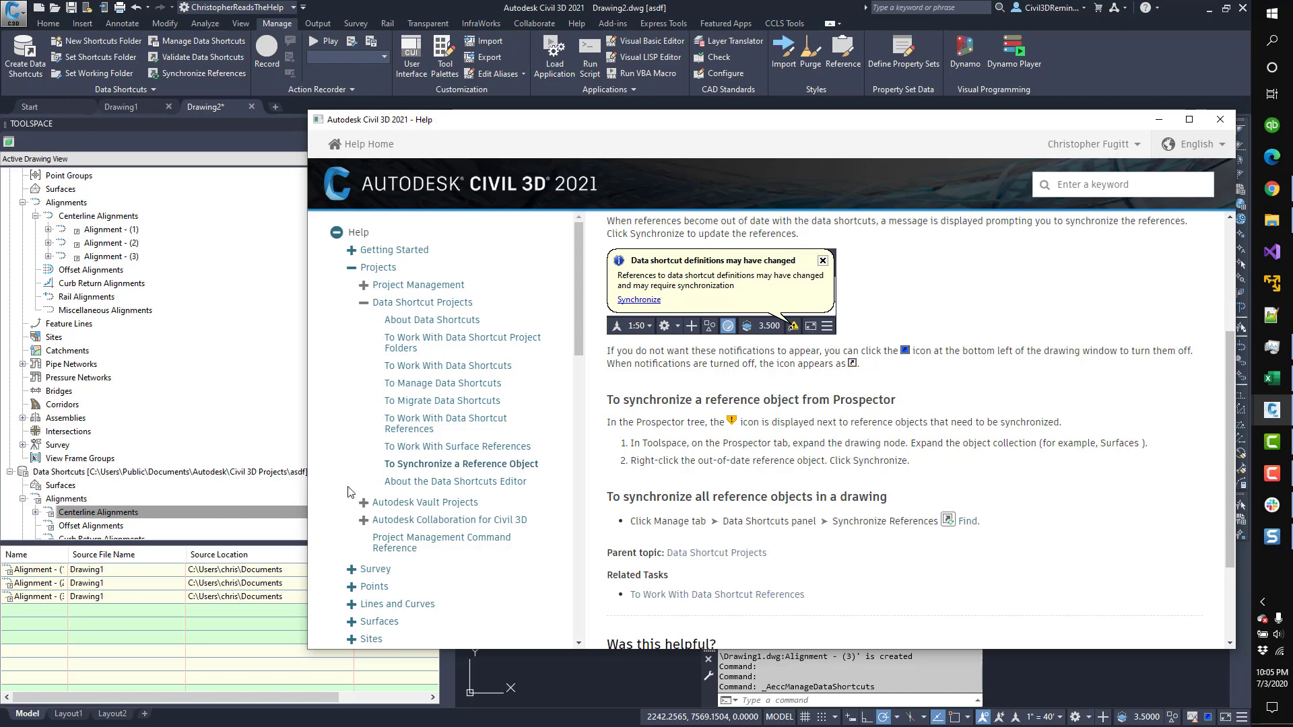
- Open the help topic About the Data Shortcuts Editor and read its precautions, best practices and access instructions
left_click(455, 481)
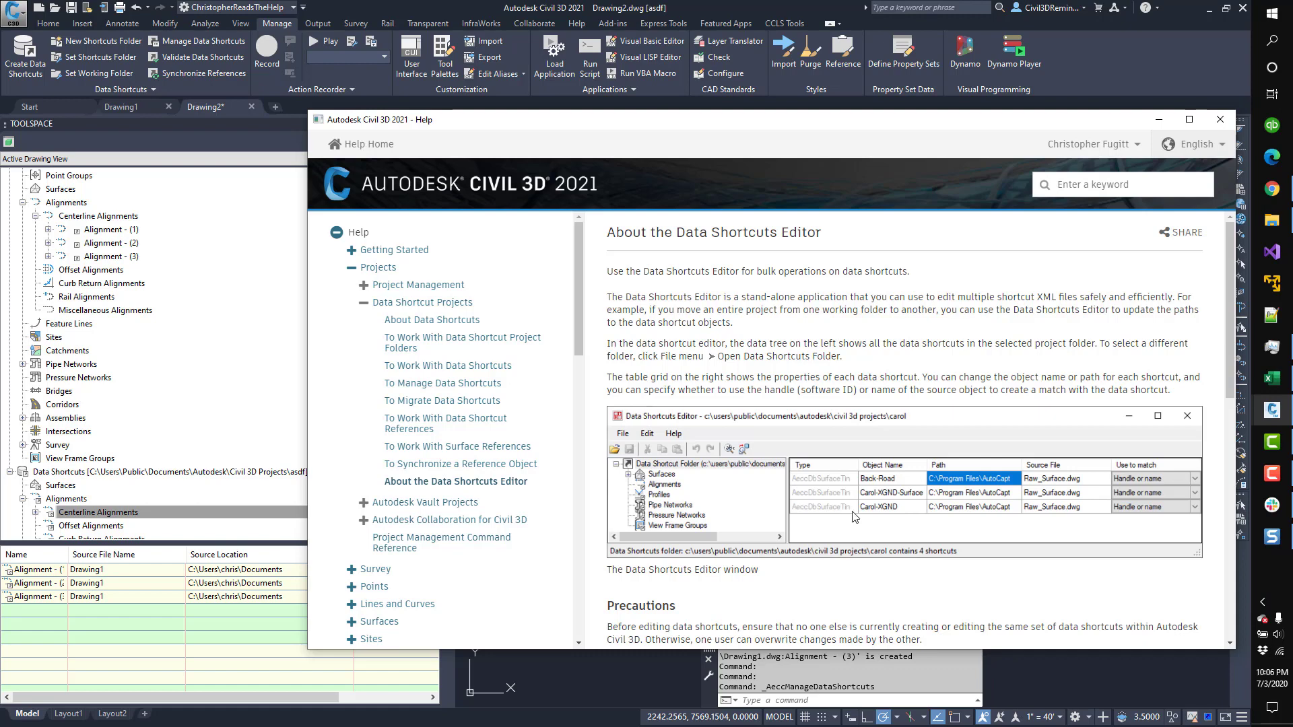
scroll(861, 522, "down", 5)
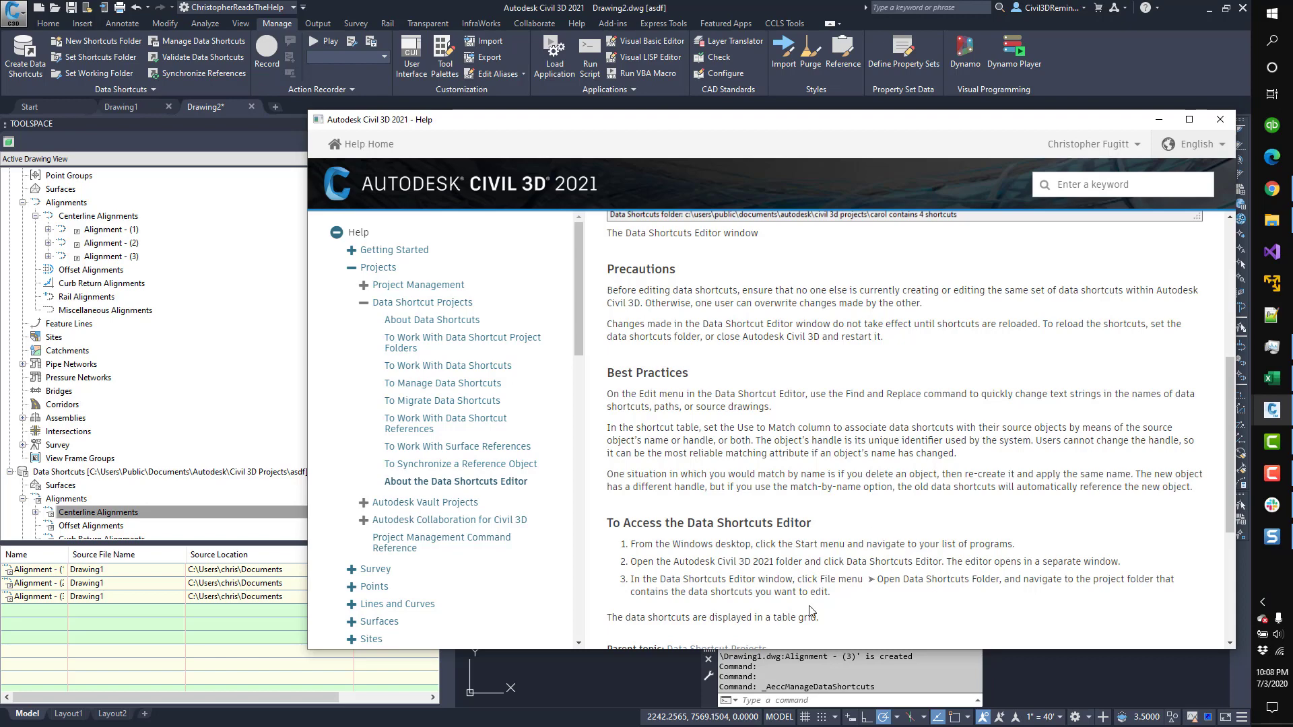
scroll(809, 612, "down", 3)
scroll(809, 612, "down", 3)
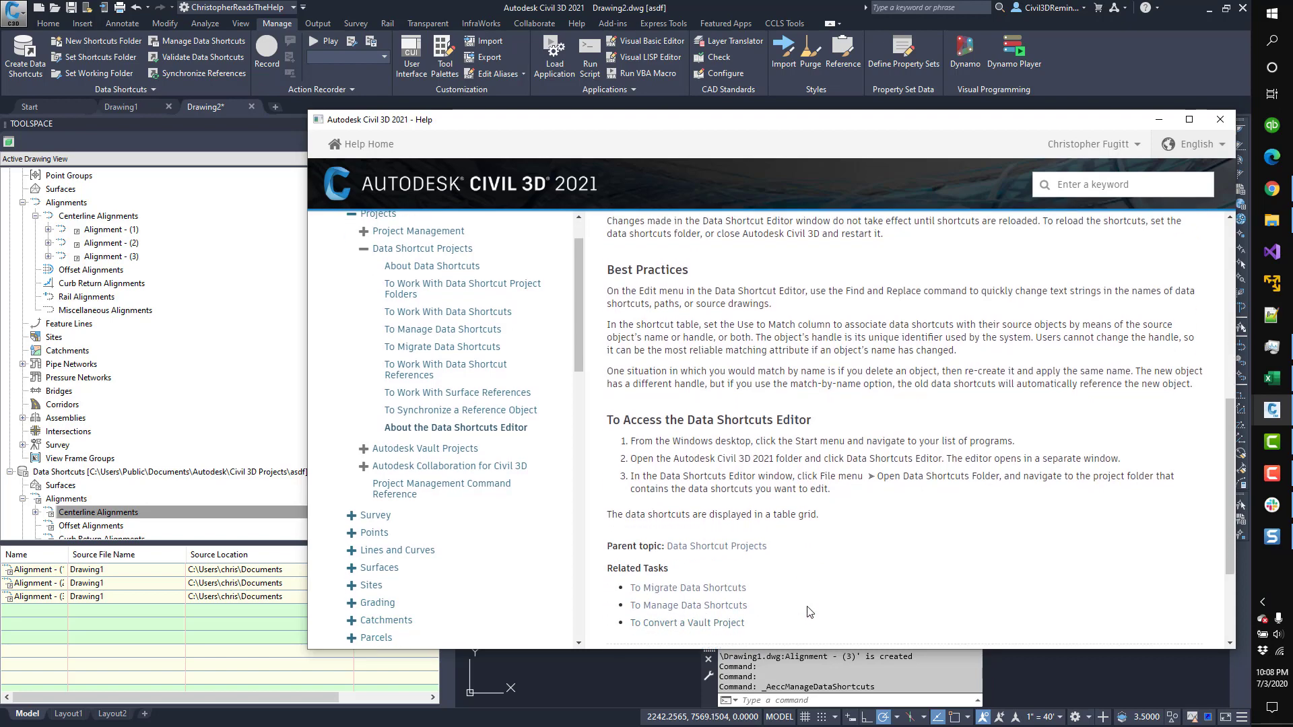